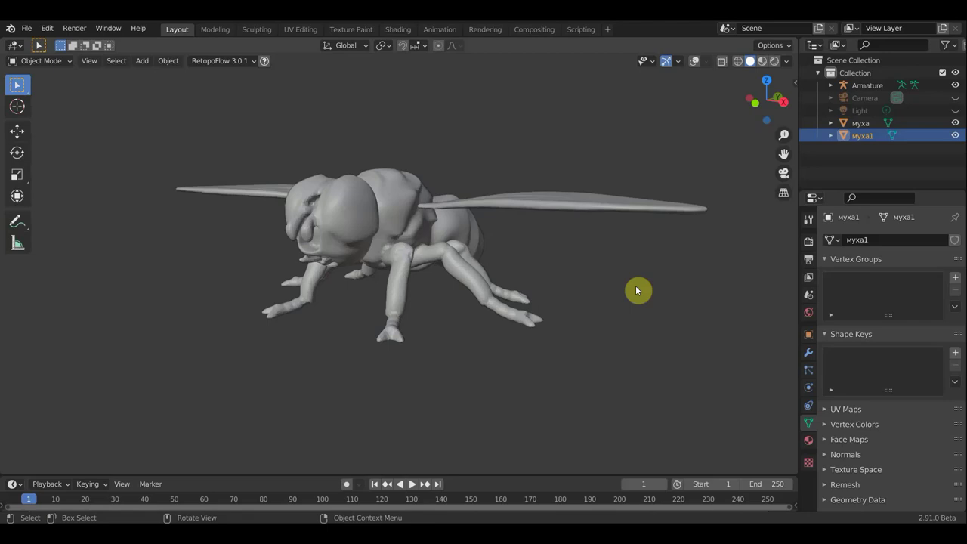
Step: Turn on viewport overlays so the armature bones show inside the fly
mouse_move(638, 300)
middle_down()
mouse_move(672, 297)
mouse_move(536, 333)
mouse_move(445, 307)
mouse_move(626, 318)
mouse_move(609, 350)
mouse_move(602, 305)
mouse_move(609, 310)
middle_up()
scroll(573, 315, up, 3)
scroll(606, 335, down, 3)
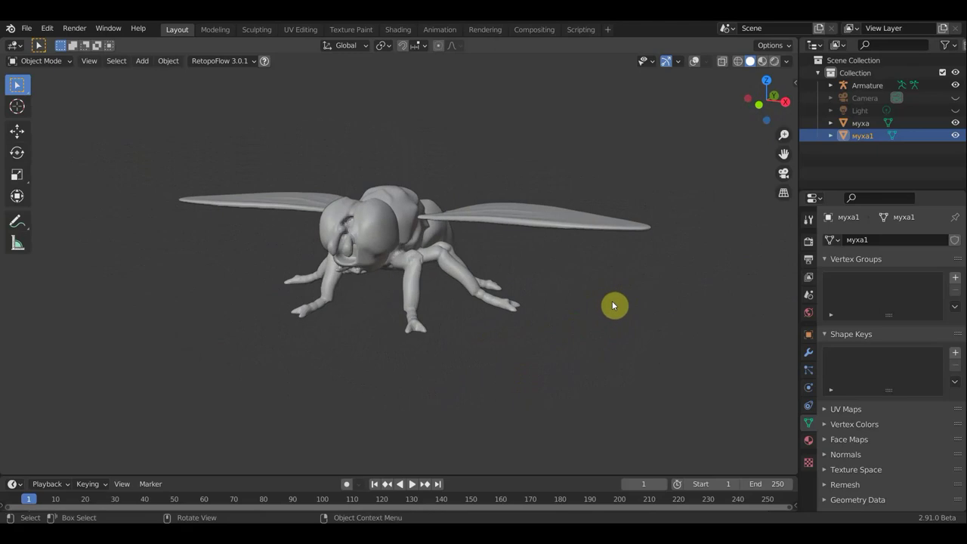
click(695, 63)
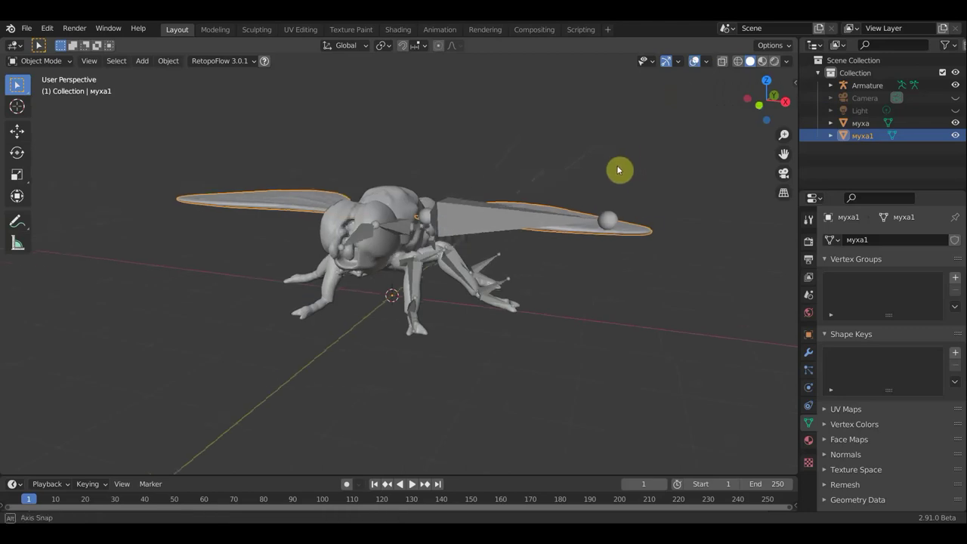
mouse_move(533, 223)
middle_down()
mouse_move(488, 280)
mouse_move(433, 296)
mouse_move(355, 250)
mouse_move(346, 232)
mouse_move(511, 205)
middle_up()
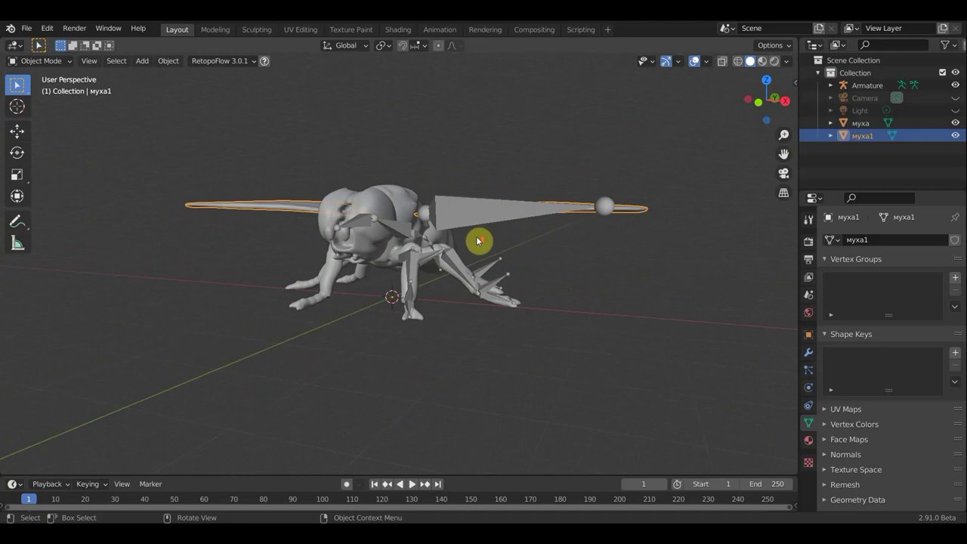
scroll(479, 242, up, 4)
mouse_move(479, 249)
middle_down()
mouse_move(468, 259)
mouse_move(371, 252)
mouse_move(393, 235)
middle_up()
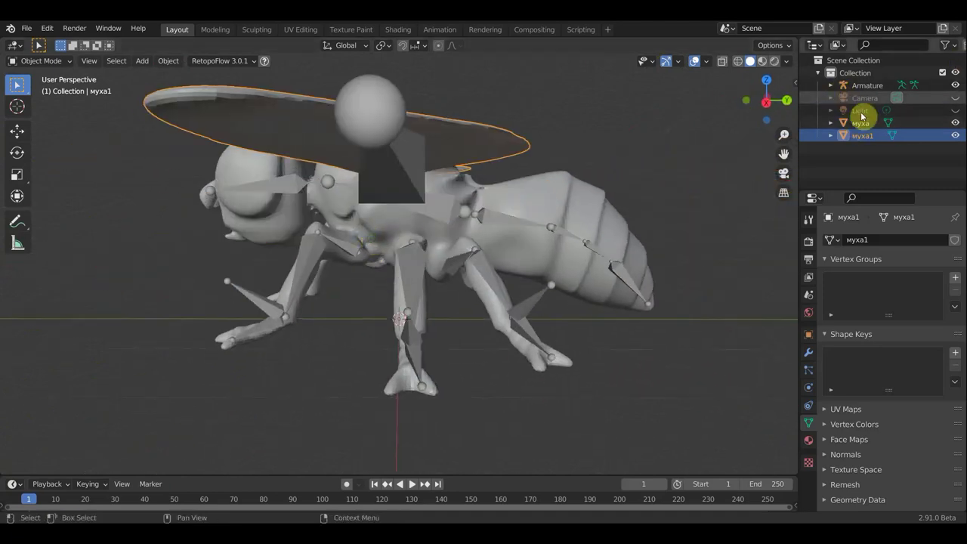
Step: Hide the wing mesh муха1 in the Outliner, keeping the body муха visible
click(955, 123)
click(955, 135)
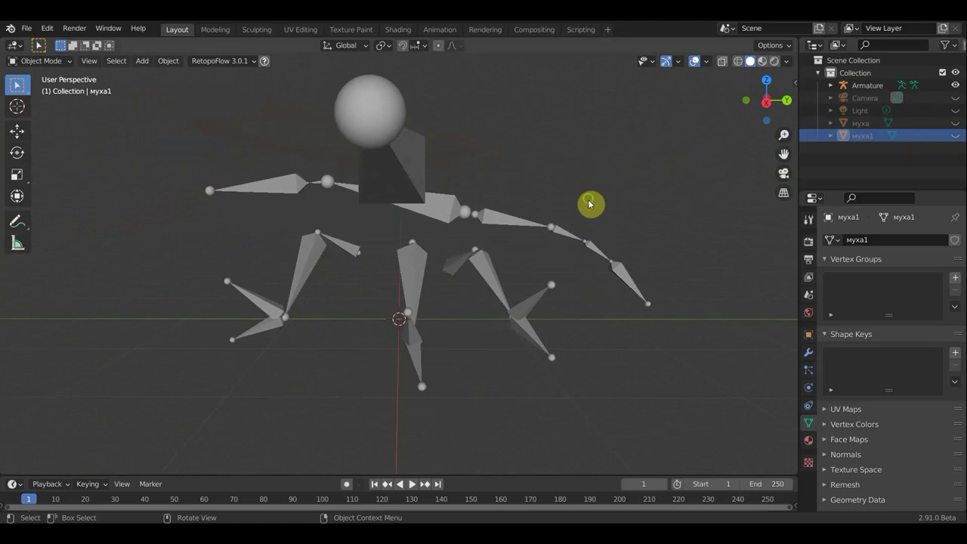
mouse_move(590, 205)
middle_down()
mouse_move(620, 220)
mouse_move(657, 208)
middle_up()
click(955, 123)
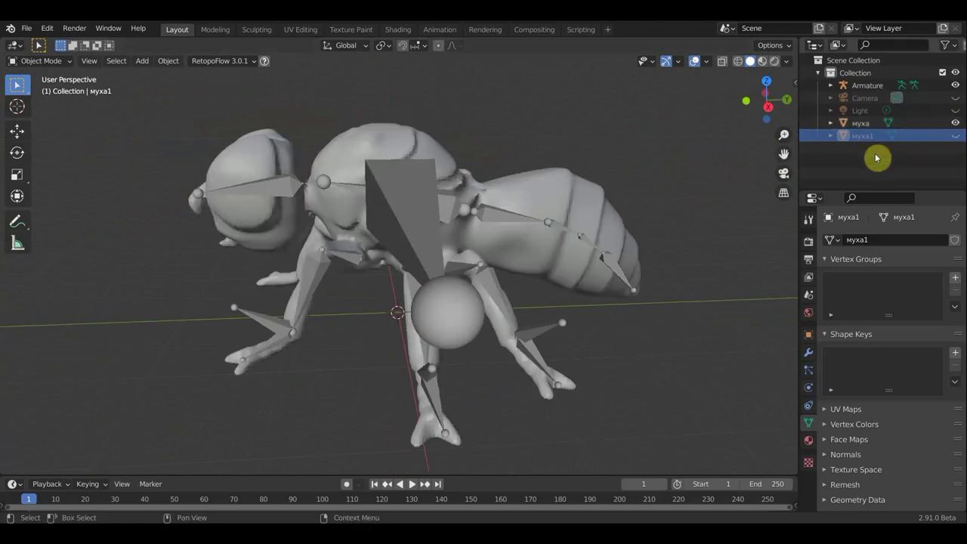
Step: Orbit around the fly and select its armature by the wing bone
mouse_move(559, 205)
middle_down()
mouse_move(518, 203)
mouse_move(463, 221)
middle_up()
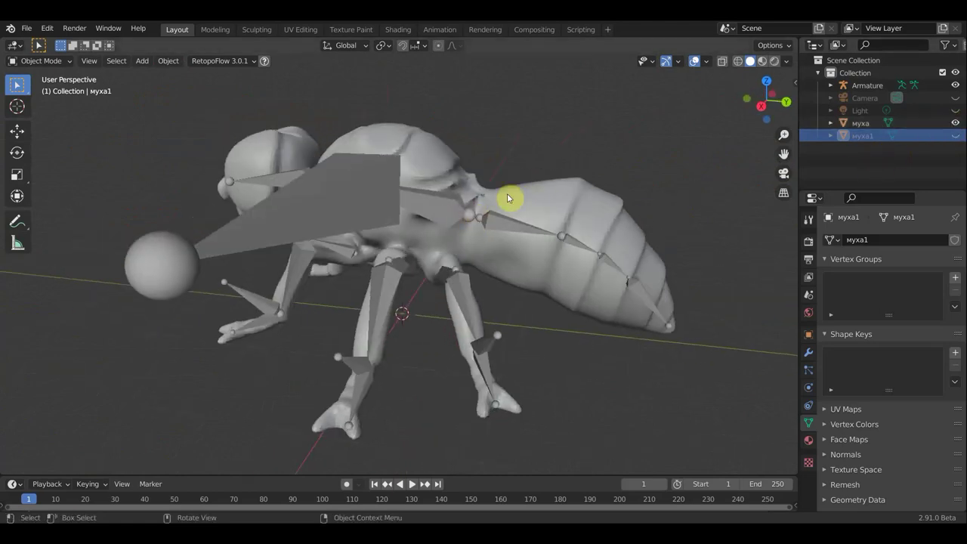
mouse_move(460, 205)
middle_down()
mouse_move(494, 213)
mouse_move(425, 170)
middle_up()
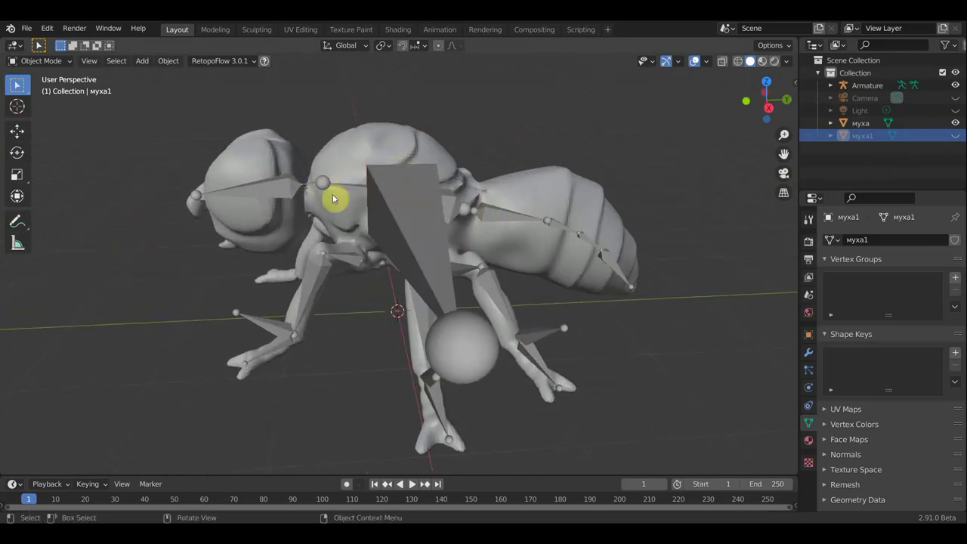
mouse_move(361, 192)
middle_down()
mouse_move(372, 197)
mouse_move(321, 181)
mouse_move(261, 186)
middle_up()
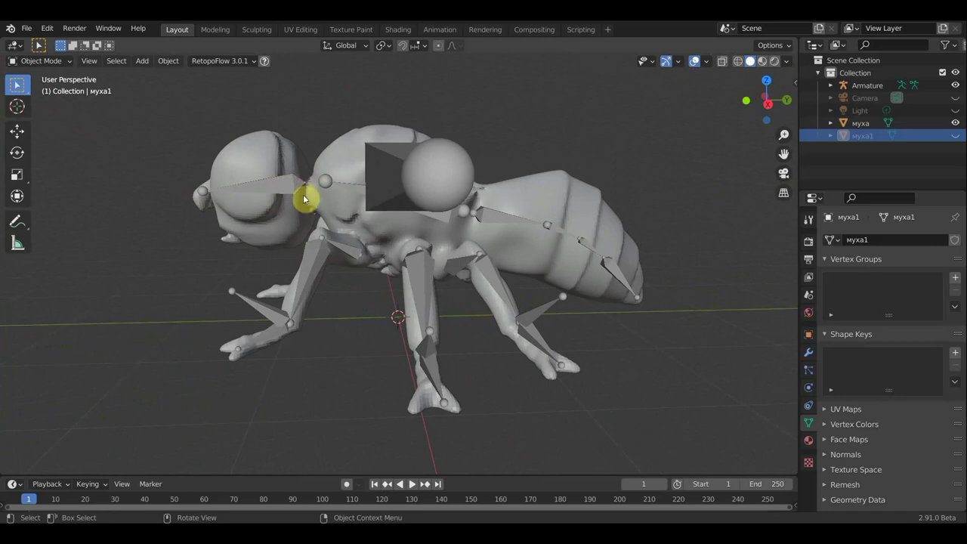
mouse_move(304, 184)
middle_down()
mouse_move(313, 188)
mouse_move(327, 146)
middle_up()
click(329, 154)
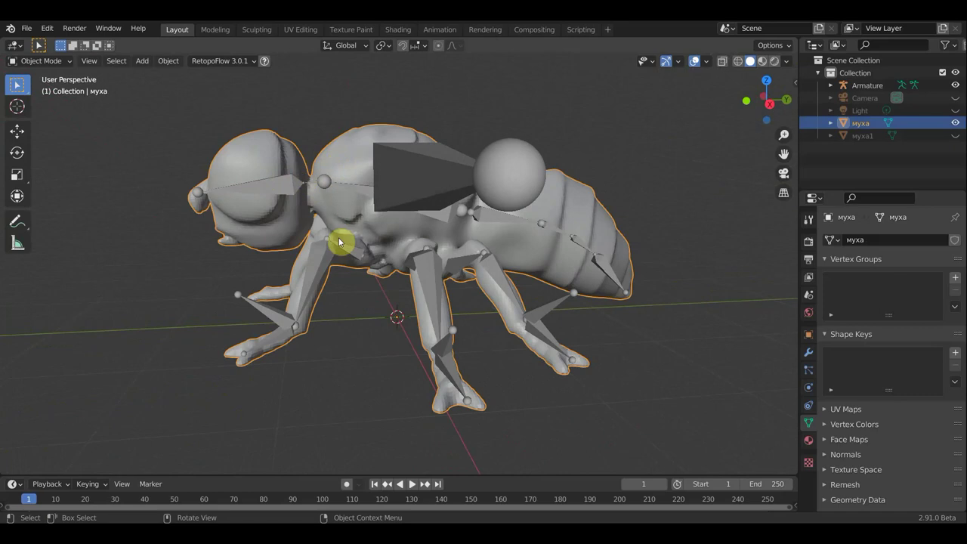
middle_drag(418, 217, 360, 217)
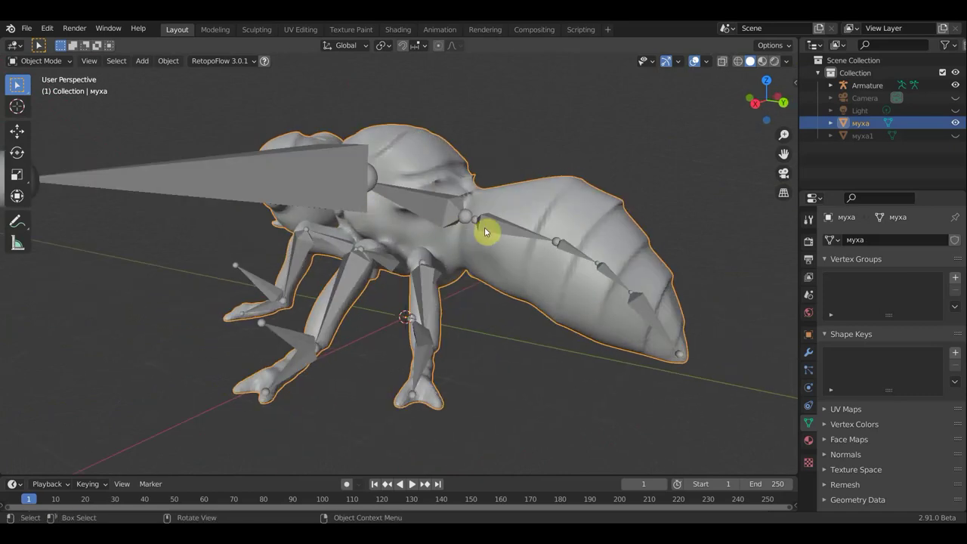
mouse_move(484, 227)
middle_down()
mouse_move(533, 237)
mouse_move(506, 221)
middle_up()
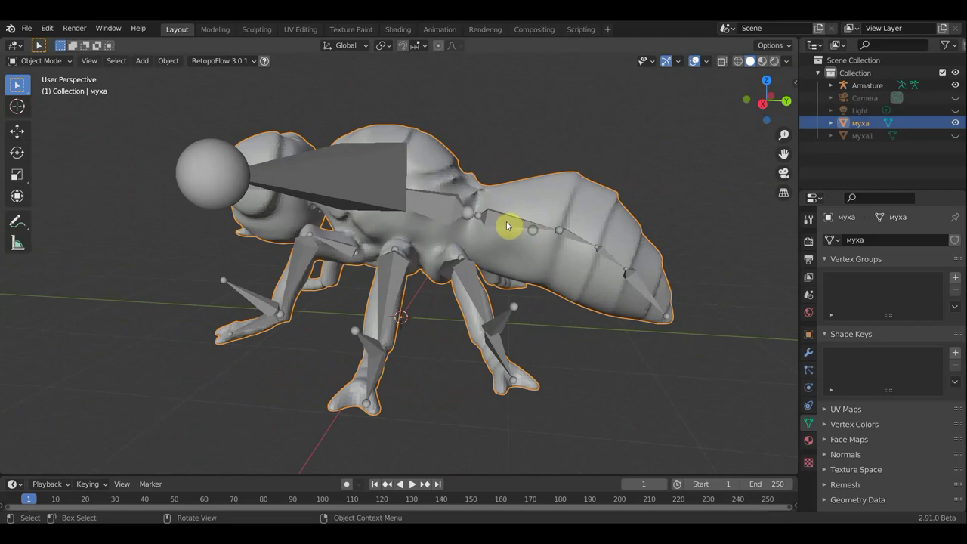
click(506, 221)
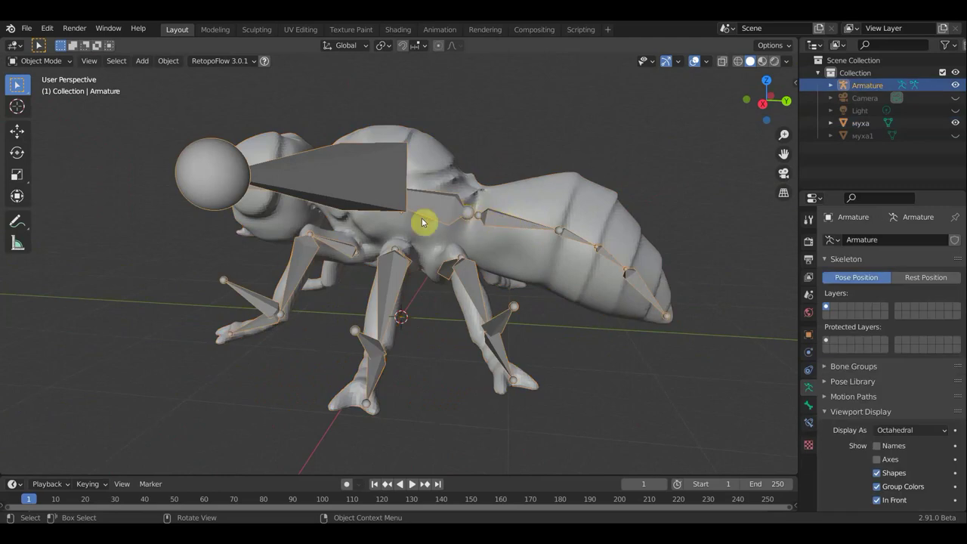
Step: With the armature selected, open the Object Mode dropdown in the viewport header
middle_drag(496, 225, 560, 224)
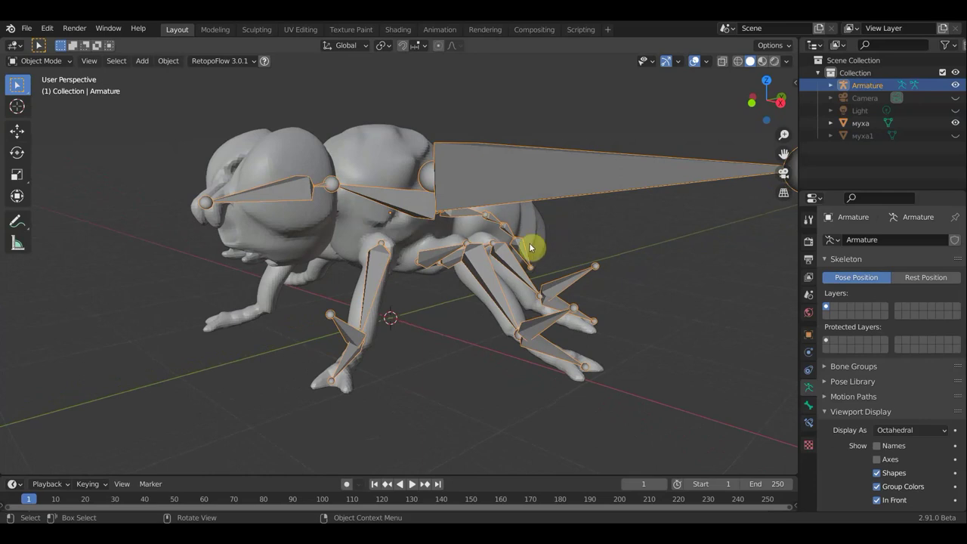
mouse_move(531, 241)
middle_down()
mouse_move(402, 259)
mouse_move(415, 258)
middle_up()
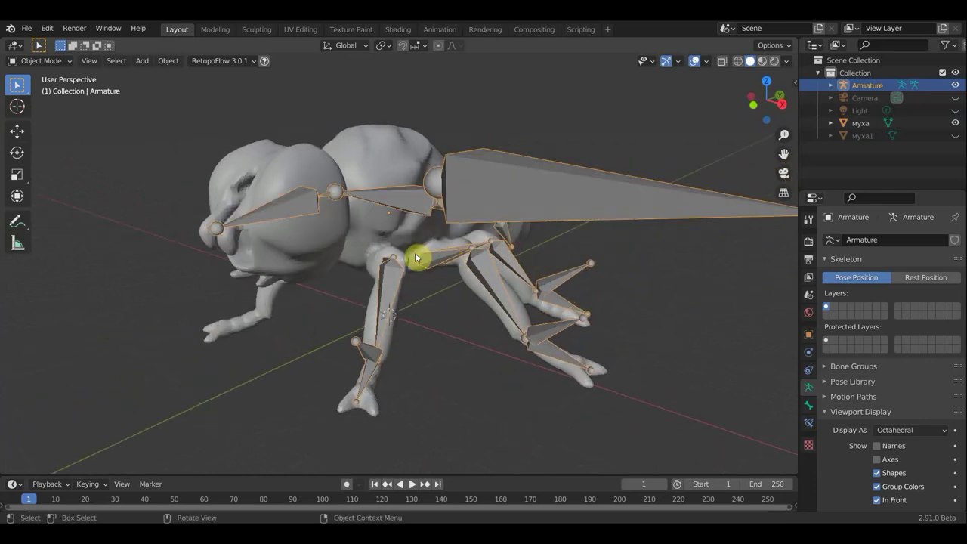
click(53, 62)
Step: Switch the fly's armature into Edit Mode
click(56, 89)
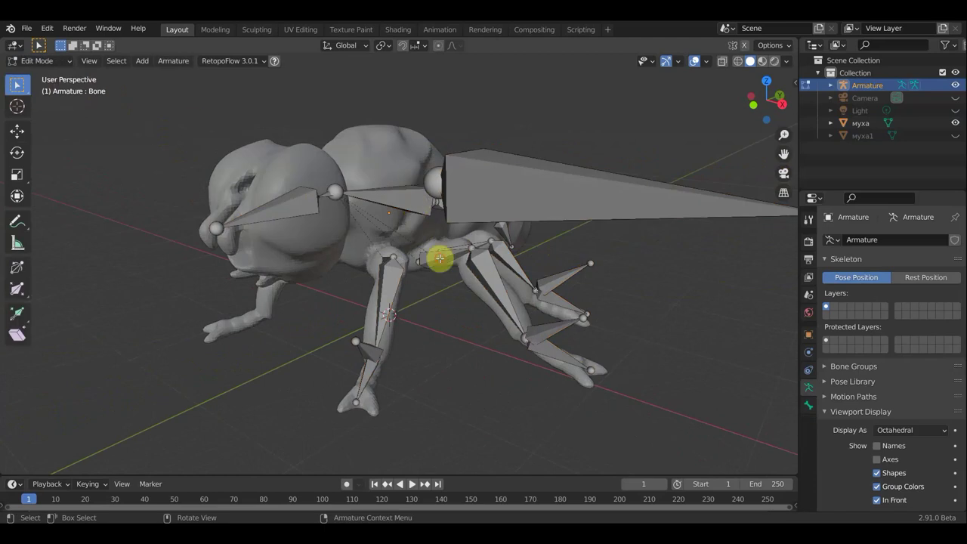
mouse_move(395, 255)
middle_down()
mouse_move(425, 259)
mouse_move(395, 265)
middle_up()
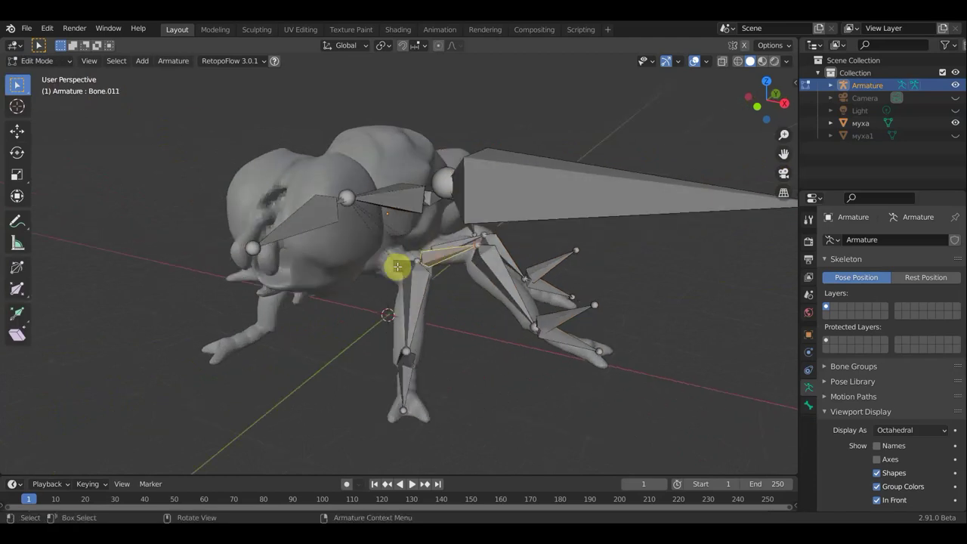
mouse_move(383, 209)
middle_down()
mouse_move(371, 194)
mouse_move(408, 219)
middle_up()
Step: Parent Bone.011 to the upper thorax bone with Ctrl+P, then go to front view
click(401, 186)
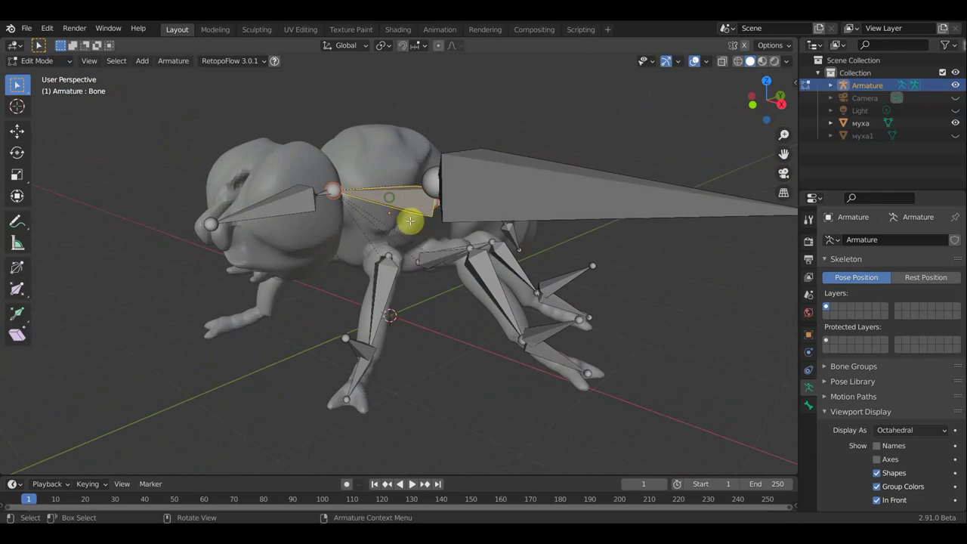
click(431, 259)
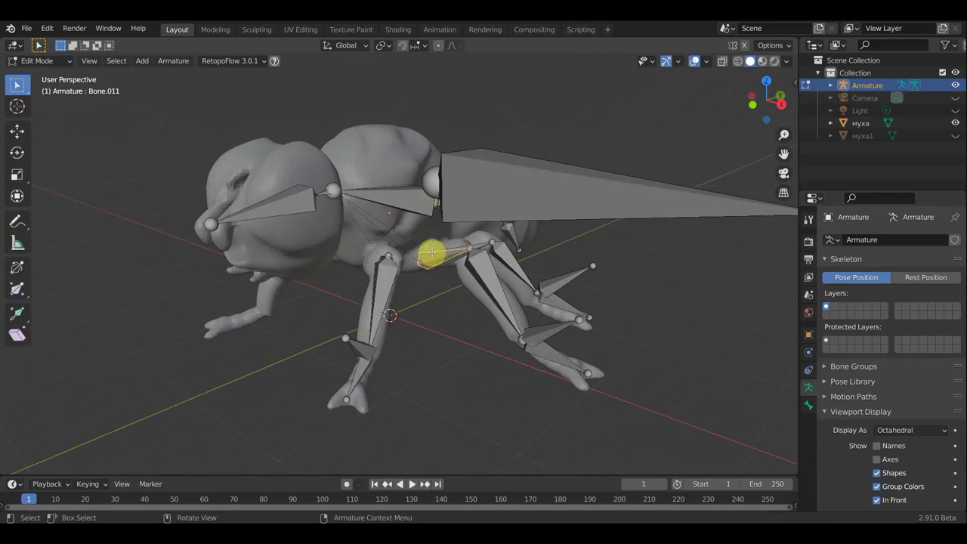
shift+click(408, 199)
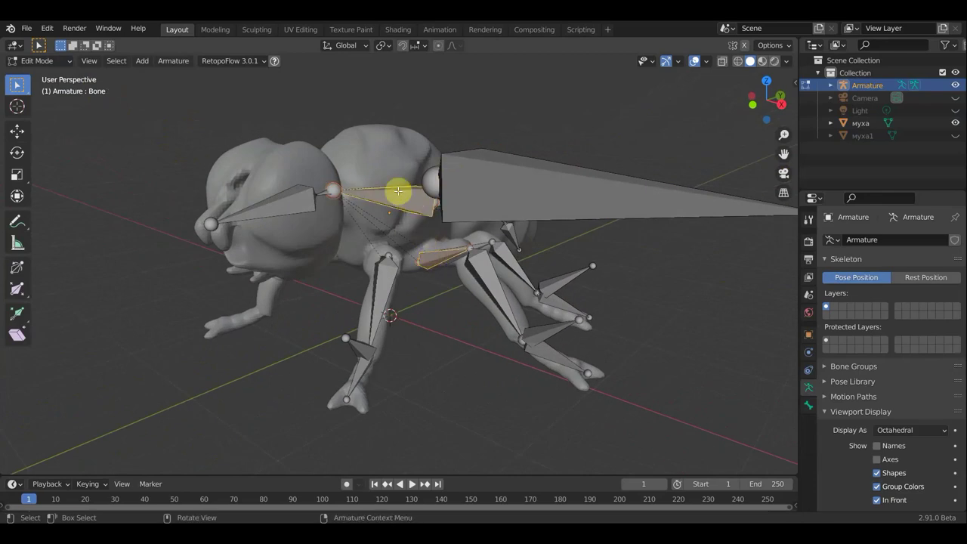
key(ctrl+p)
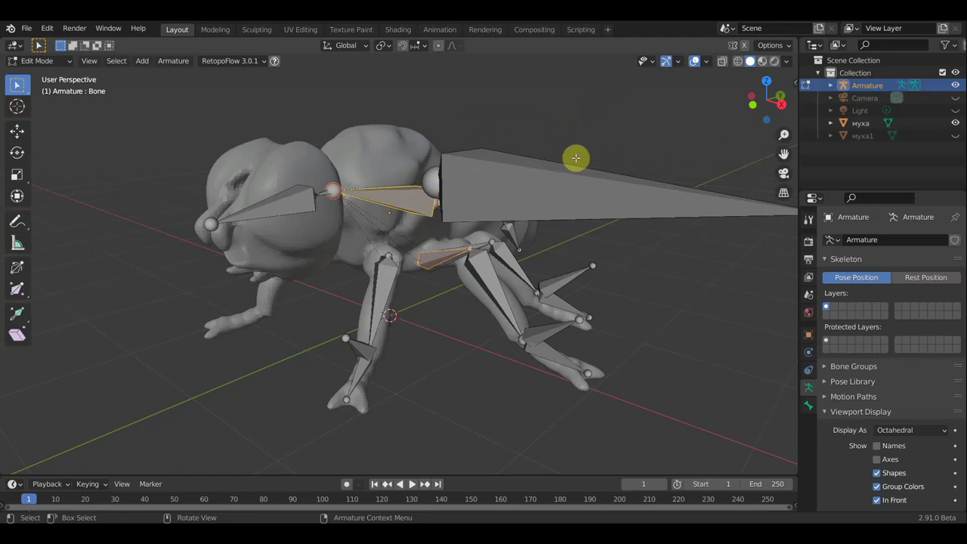
middle_drag(604, 130, 650, 119)
key(KP_1)
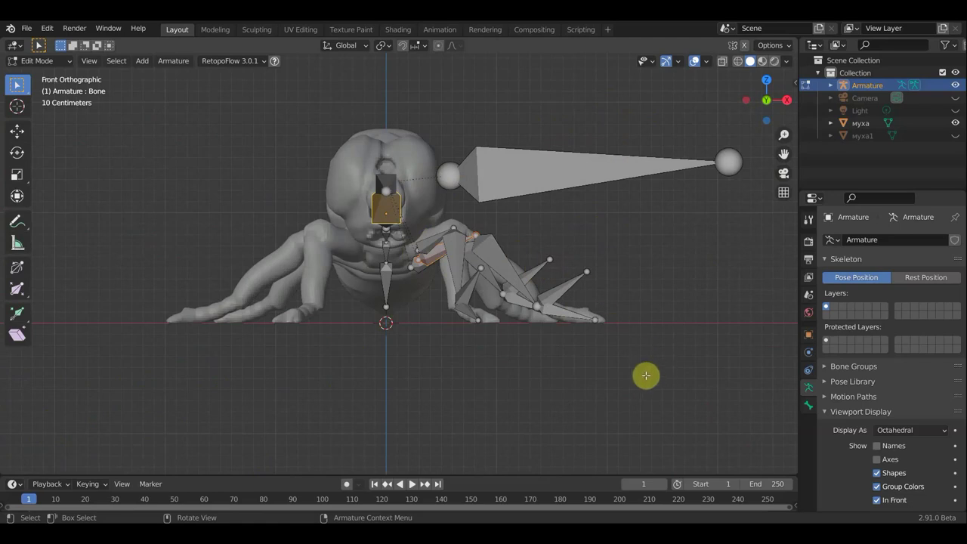
Step: Select the right-side leg bones together with the large wing bone in front view
drag(646, 375, 431, 231)
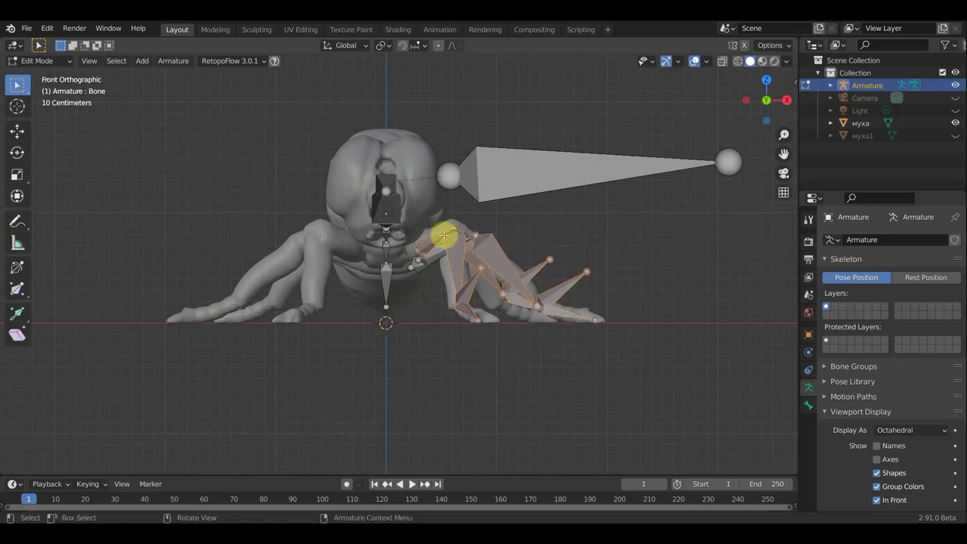
middle_drag(492, 276, 448, 259)
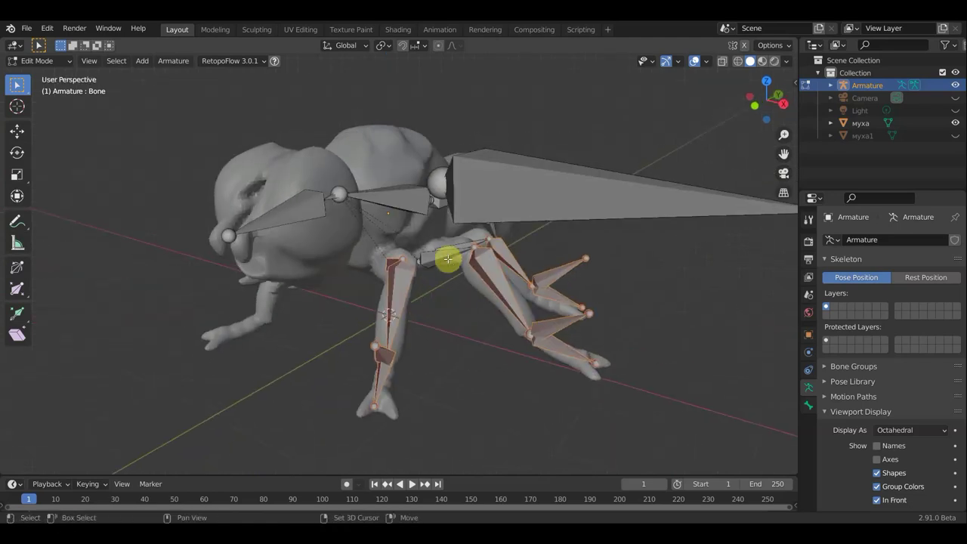
mouse_move(491, 241)
middle_down()
mouse_move(320, 260)
mouse_move(559, 162)
middle_up()
click(561, 180)
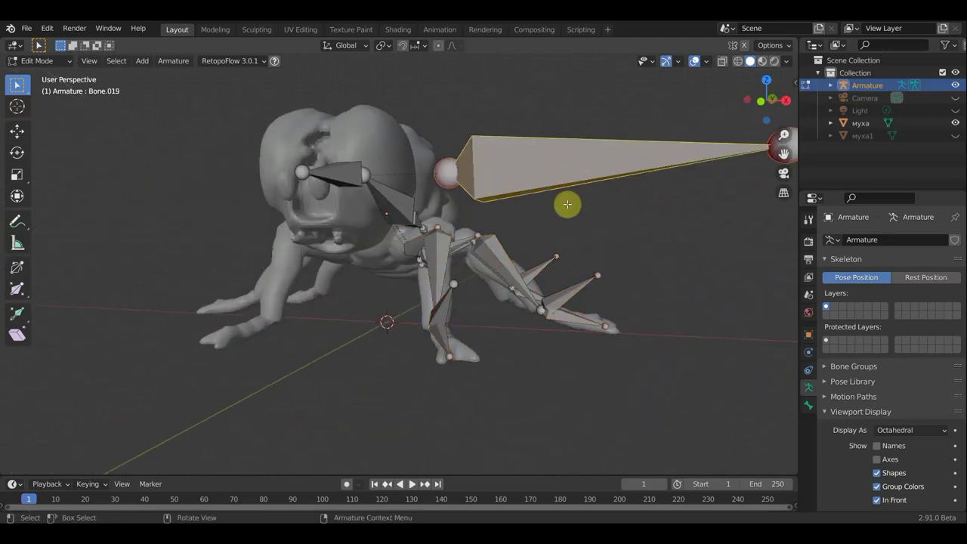
key(ctrl+z)
click(533, 168)
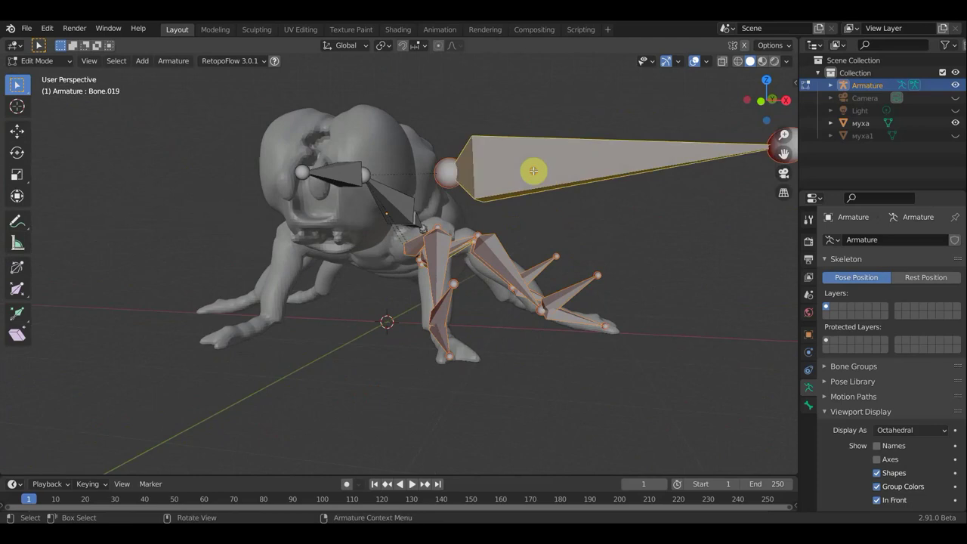
middle_drag(557, 172, 573, 186)
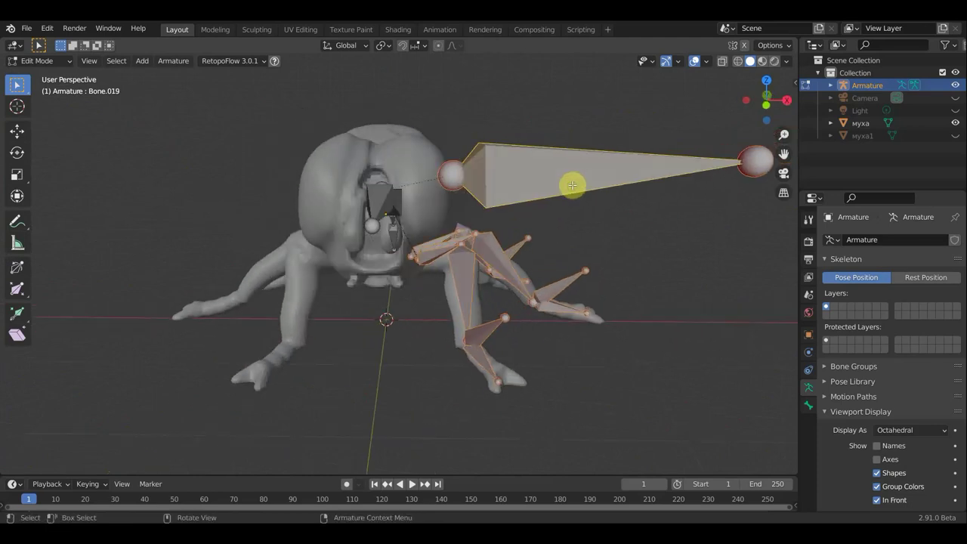
key(KP_1)
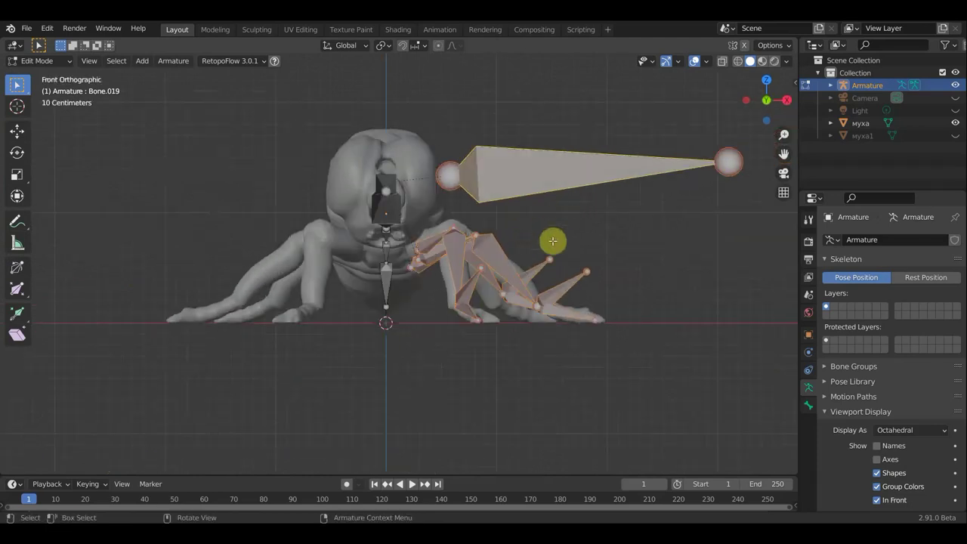
scroll(605, 286, down, 1)
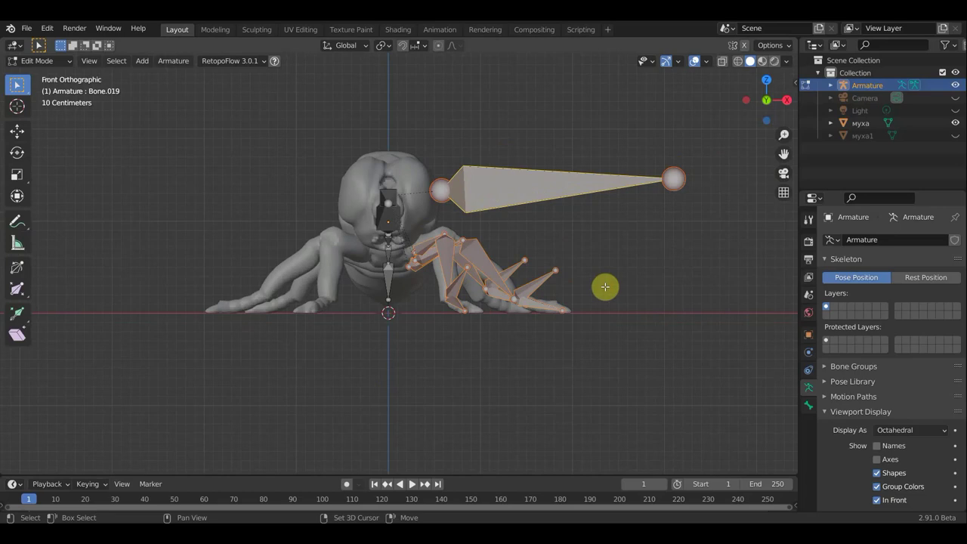
Step: Duplicate the selected wing and leg bones in place with Shift+D
key(g)
click(604, 282)
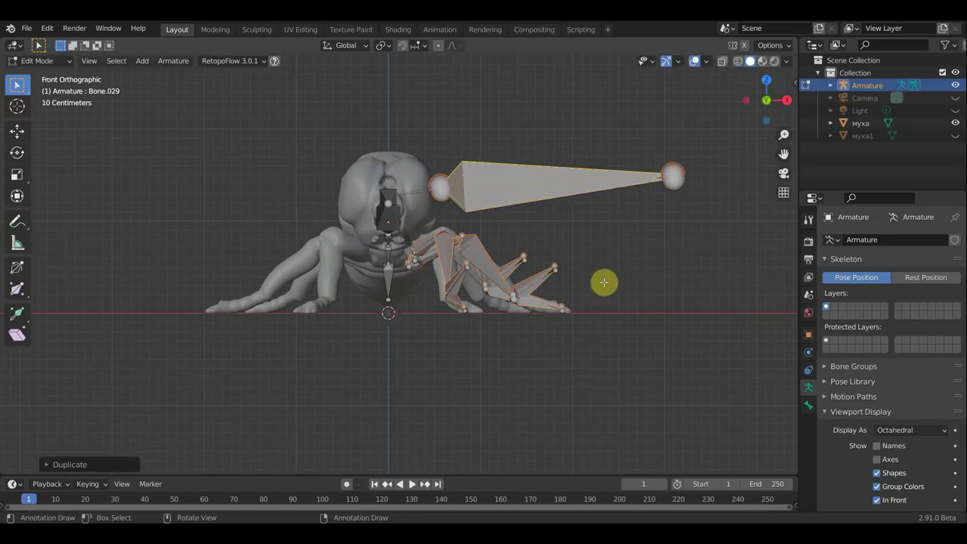
key(ctrl+z)
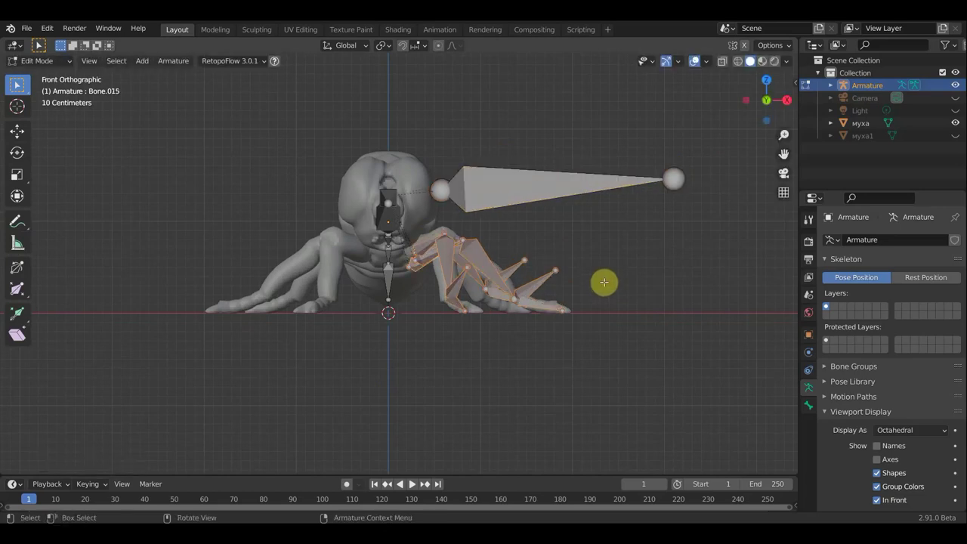
click(559, 177)
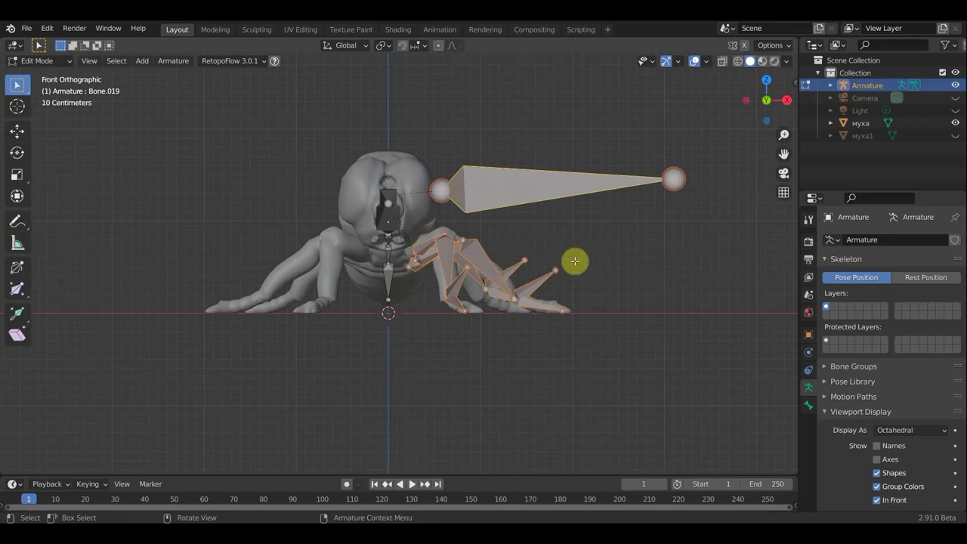
key(shift+d)
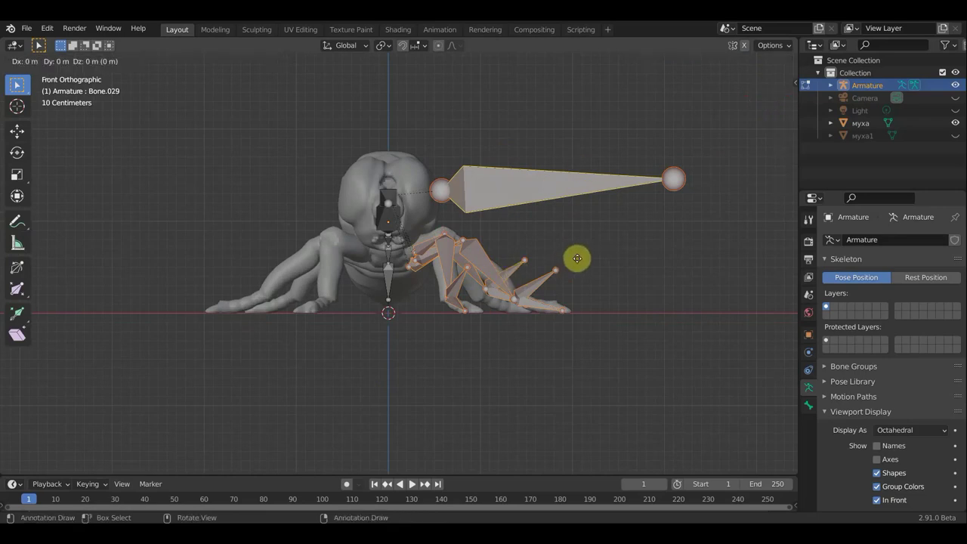
key(Escape)
Step: Mirror the copied bones across global X and slide them to the fly's left side
right_click(577, 258)
mouse_move(528, 258)
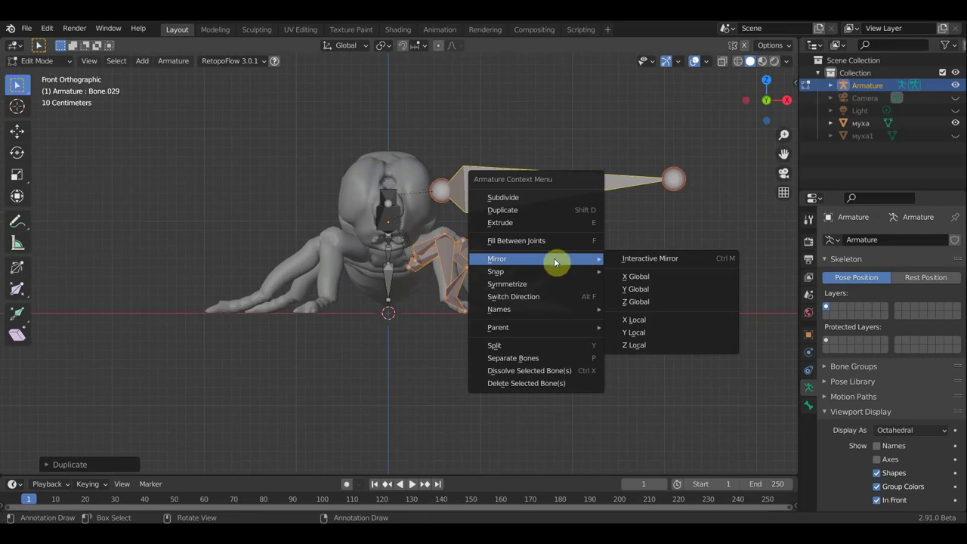
click(655, 277)
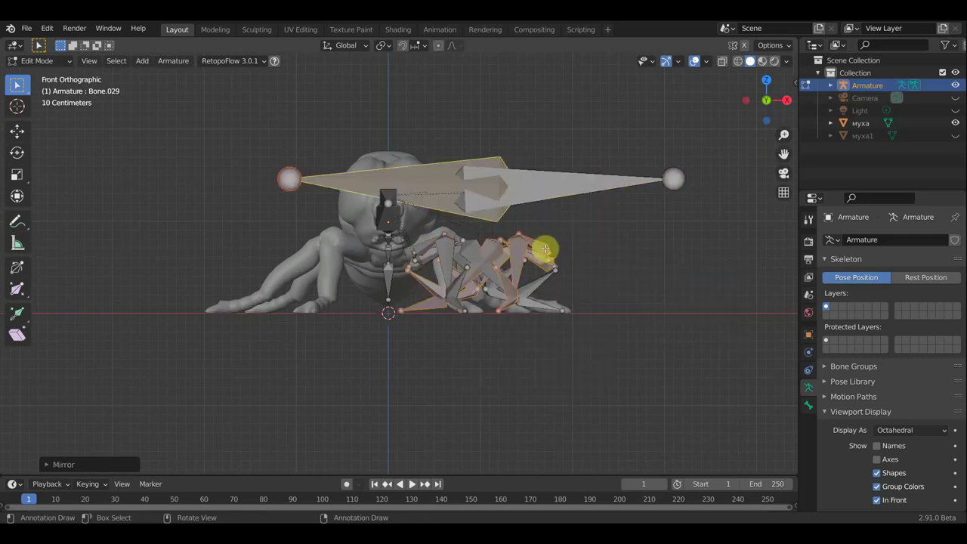
click(18, 131)
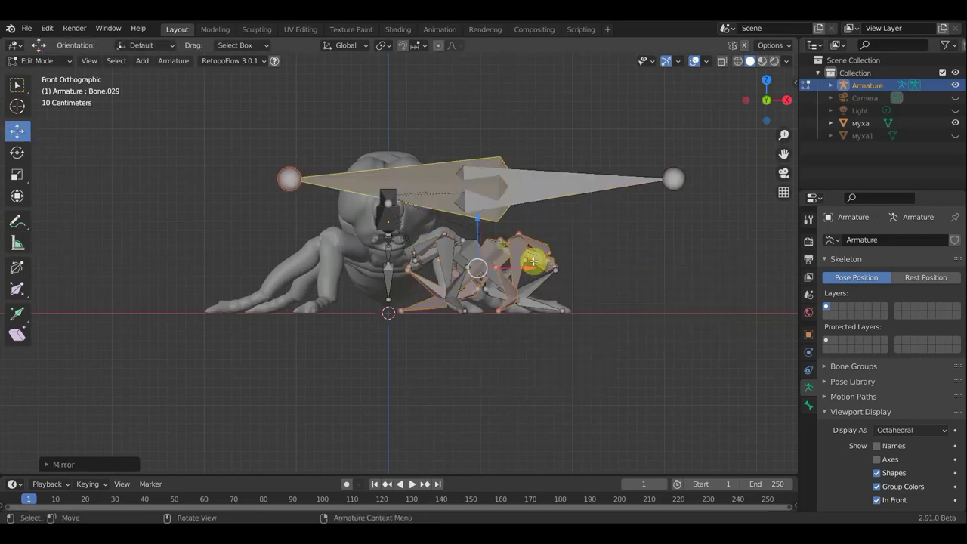
mouse_move(531, 269)
mouse_down()
mouse_move(339, 268)
mouse_move(346, 253)
mouse_up()
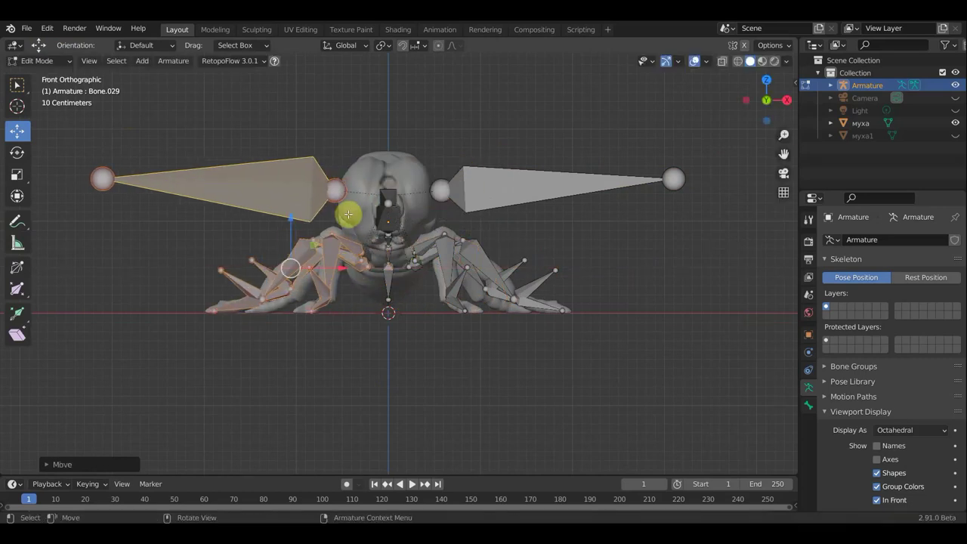
mouse_move(360, 221)
middle_down()
mouse_move(401, 277)
mouse_move(411, 274)
mouse_move(368, 228)
middle_up()
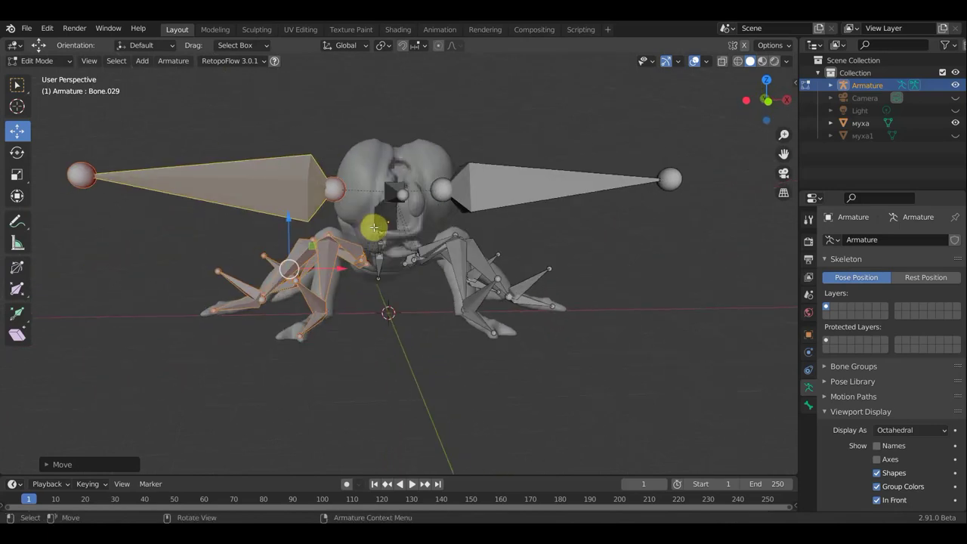
key(KP_1)
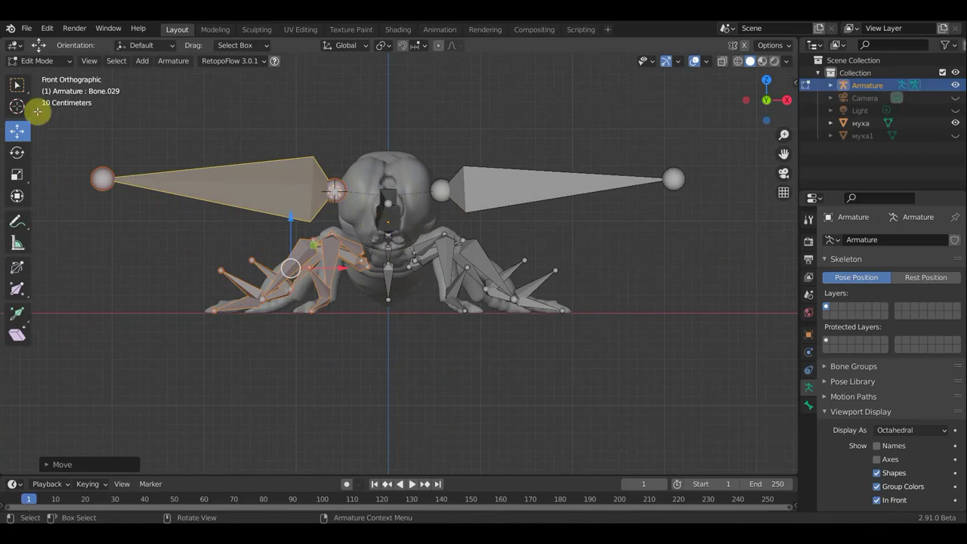
click(18, 85)
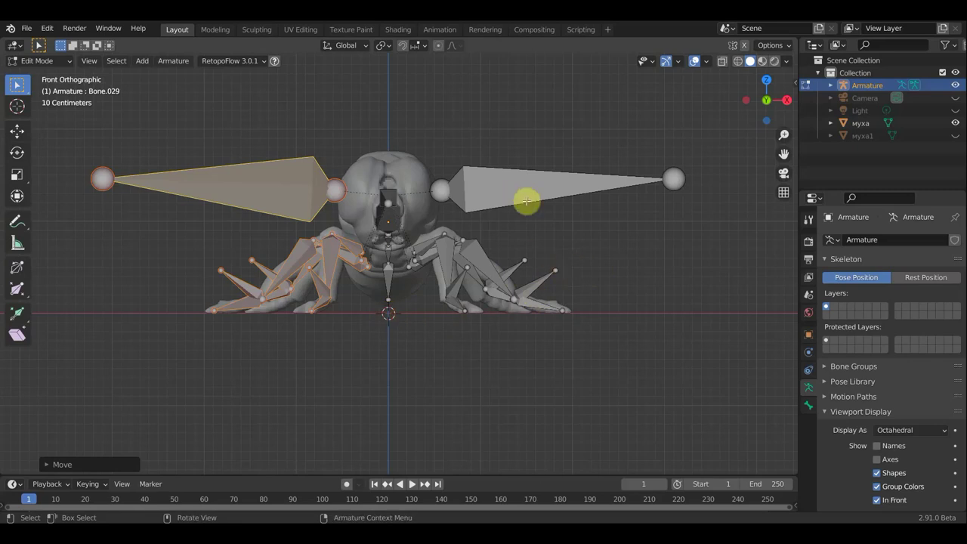
mouse_move(526, 201)
middle_down()
mouse_move(494, 244)
mouse_move(341, 252)
mouse_move(565, 205)
middle_up()
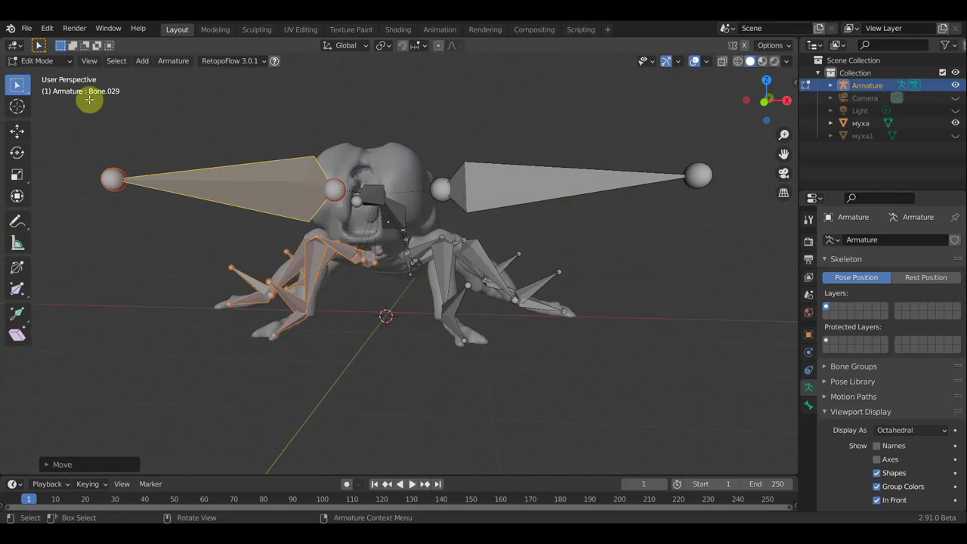
Step: Return to Object Mode and select the wings mesh муха1 in front orthographic view
click(40, 62)
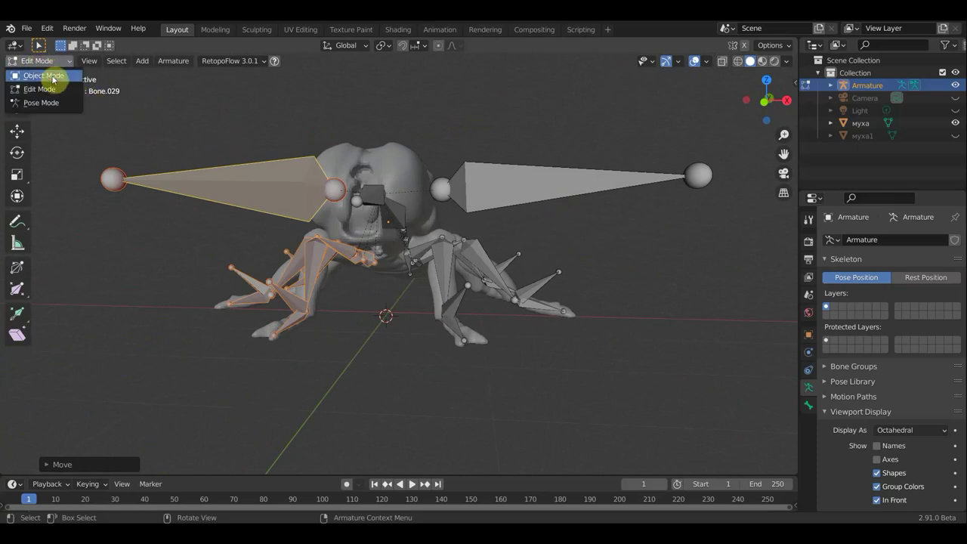
click(50, 76)
key(KP_1)
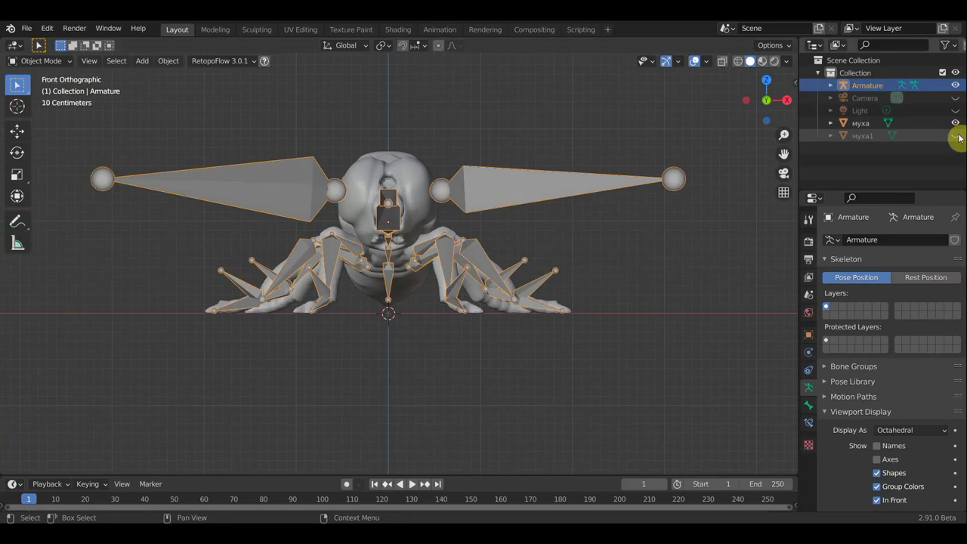
mouse_move(689, 190)
middle_down()
mouse_move(673, 250)
mouse_move(676, 336)
mouse_move(662, 299)
middle_up()
click(662, 294)
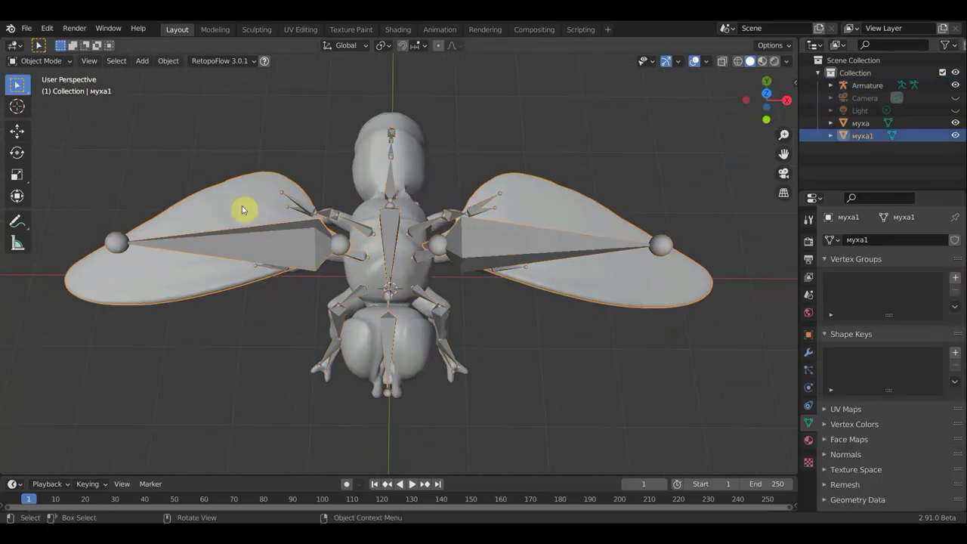
scroll(212, 213, down, 1)
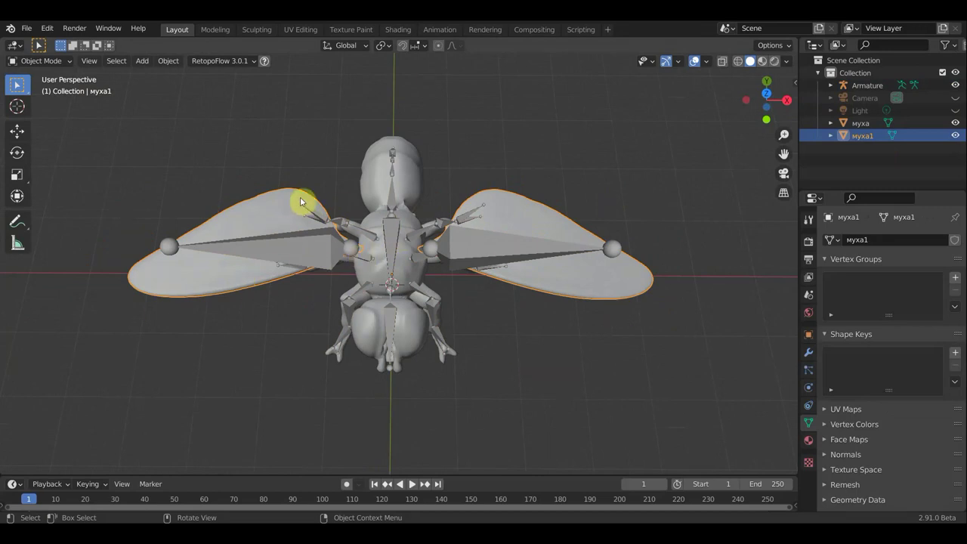
key(KP_5)
key(KP_1)
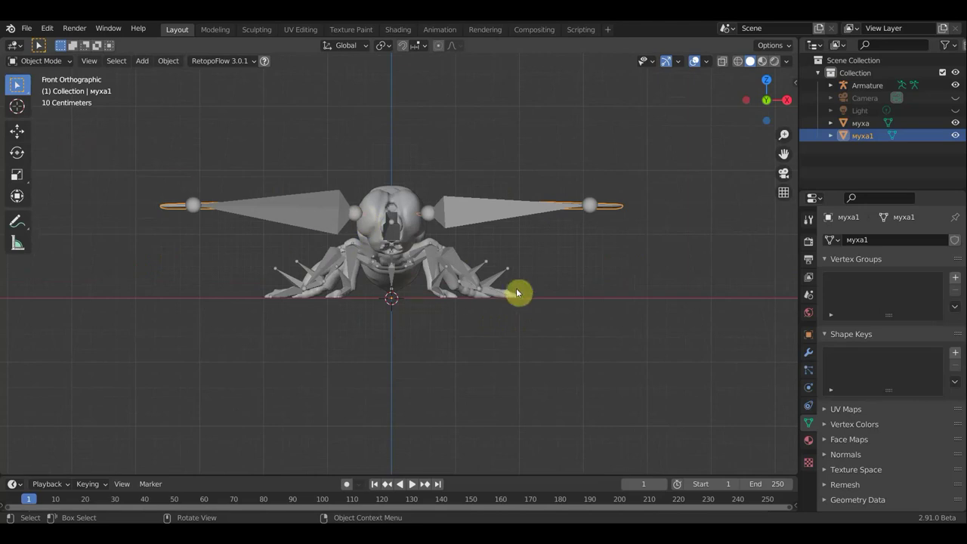
Step: Duplicate муха1 and lift the copy муха1.001 about 1.11 m above the fly
key(shift+d)
right_click(512, 291)
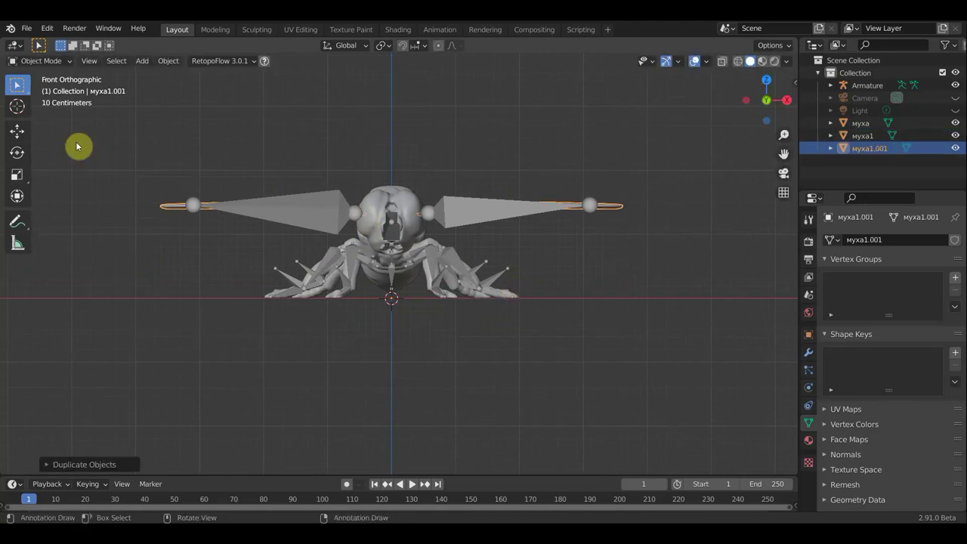
click(17, 130)
drag(391, 248, 391, 168)
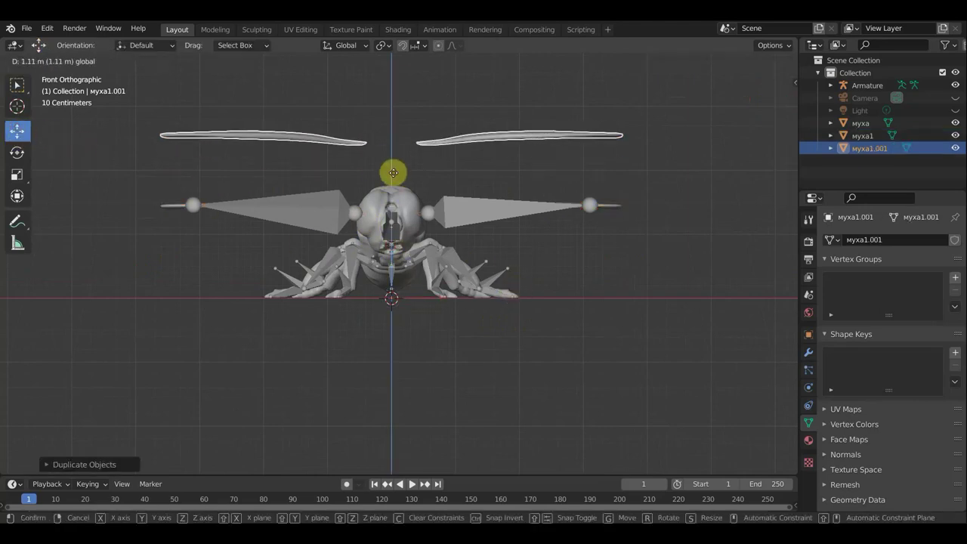
Step: In Edit Mode with X-ray on, delete муха1.001's right wing vertices, then return to Object Mode
click(39, 60)
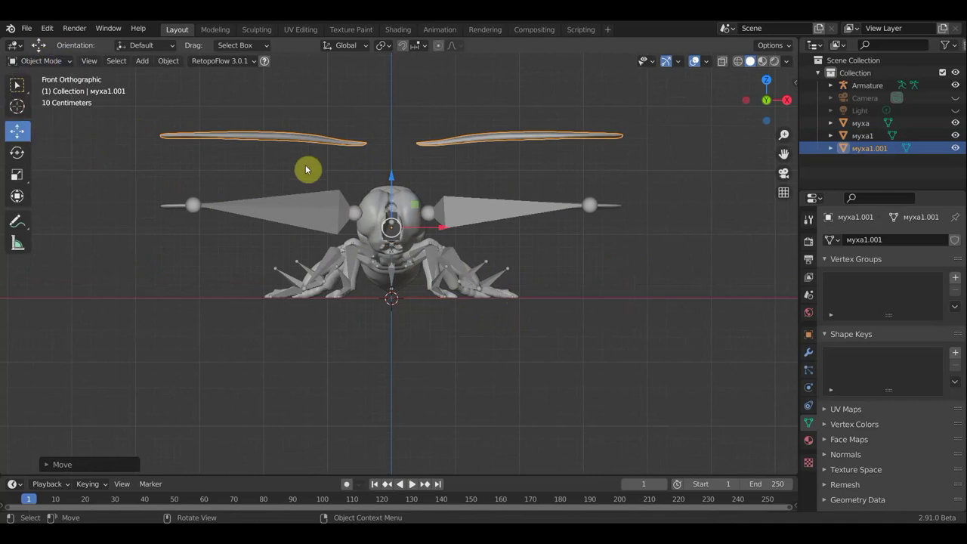
click(41, 61)
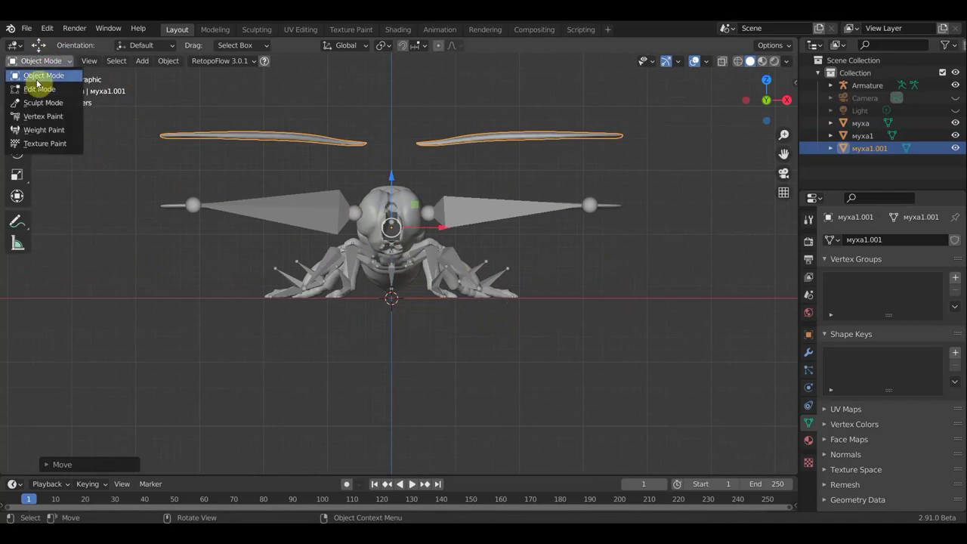
click(39, 89)
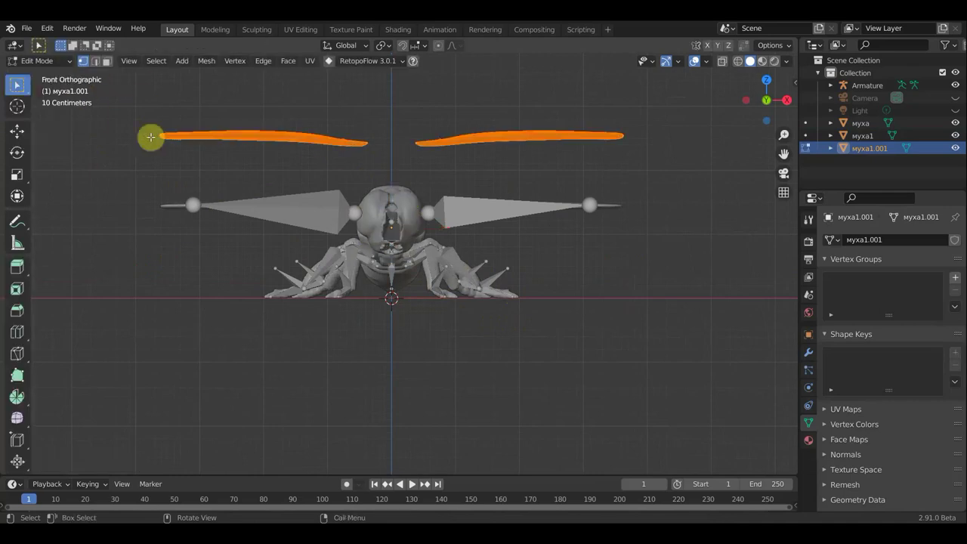
click(738, 61)
mouse_move(669, 172)
mouse_down()
mouse_move(433, 120)
mouse_move(444, 121)
mouse_up()
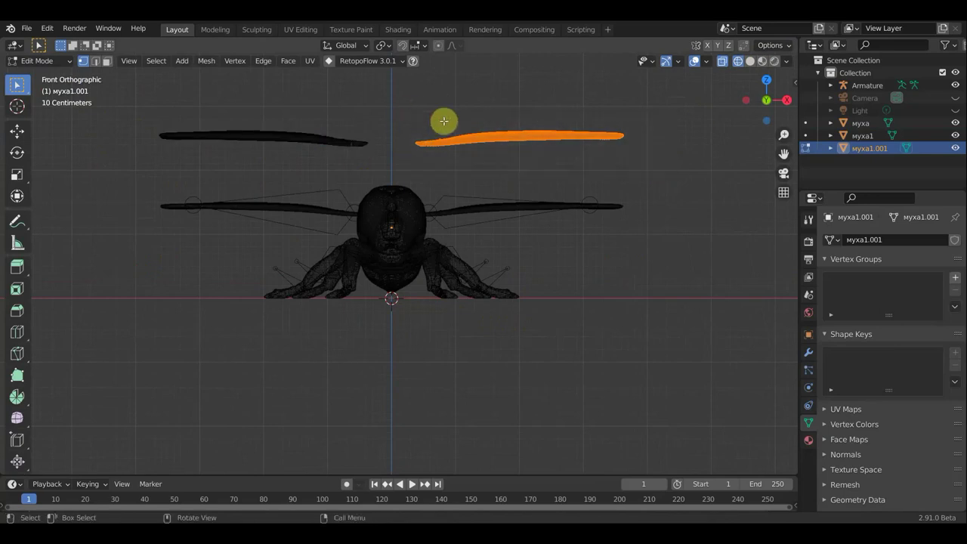
key(x)
click(444, 122)
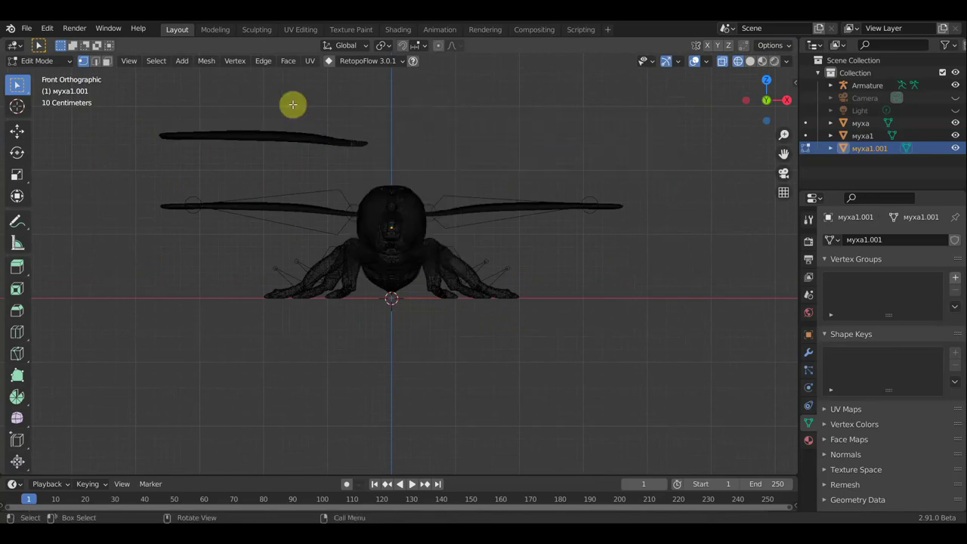
click(42, 60)
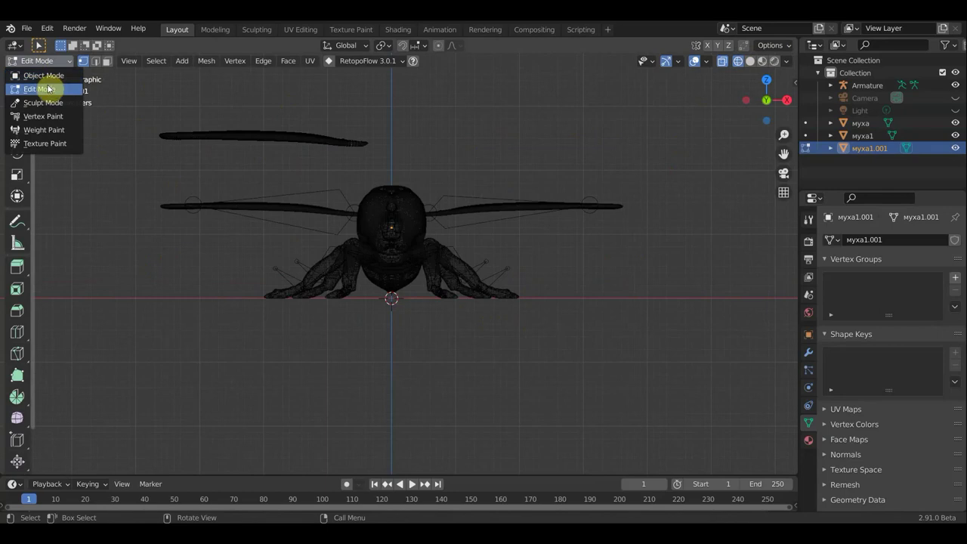
click(47, 75)
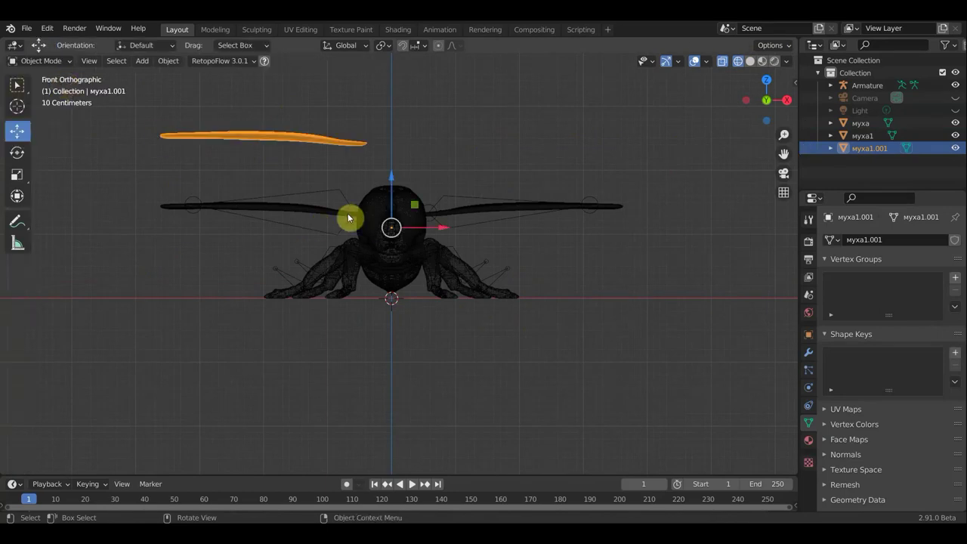
Step: Delete the left wing's vertices from the original муха1 in Edit Mode
click(220, 209)
click(50, 61)
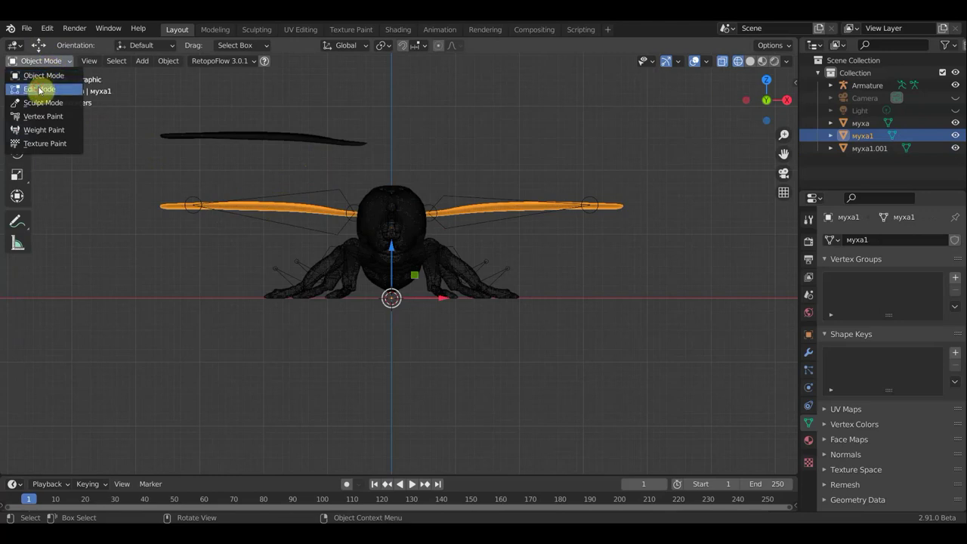
click(41, 89)
drag(118, 160, 376, 251)
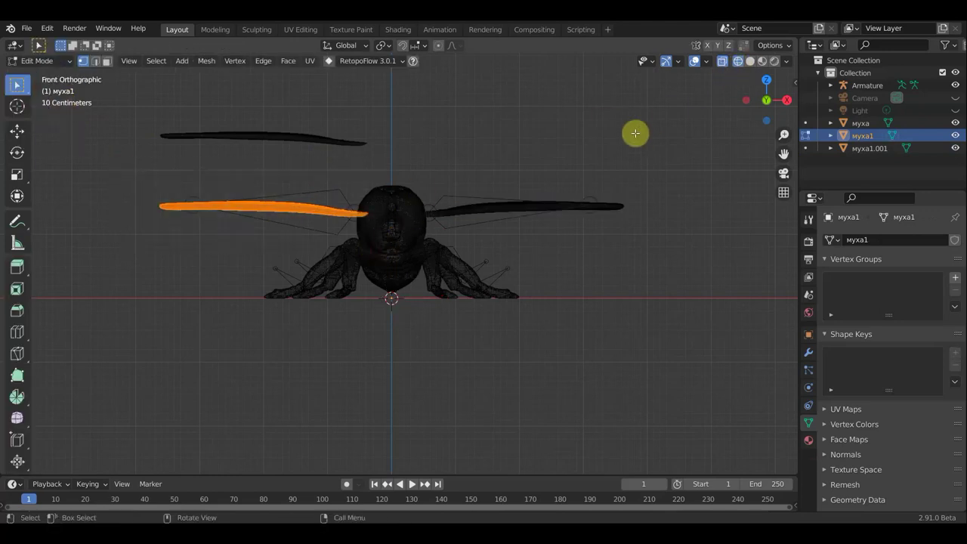
key(x)
click(516, 140)
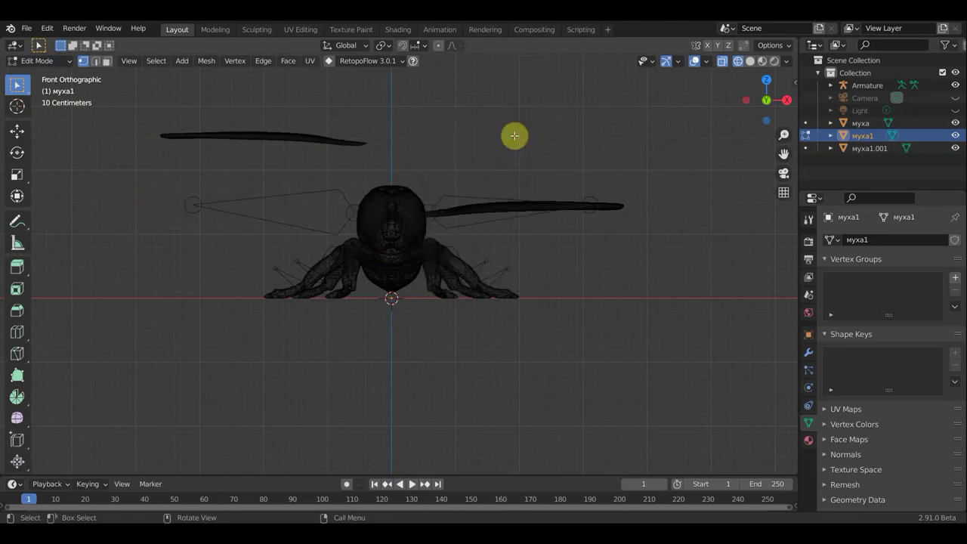
Step: Return to Object Mode, select the left wing муха1.001 and switch to Solid shading
click(31, 60)
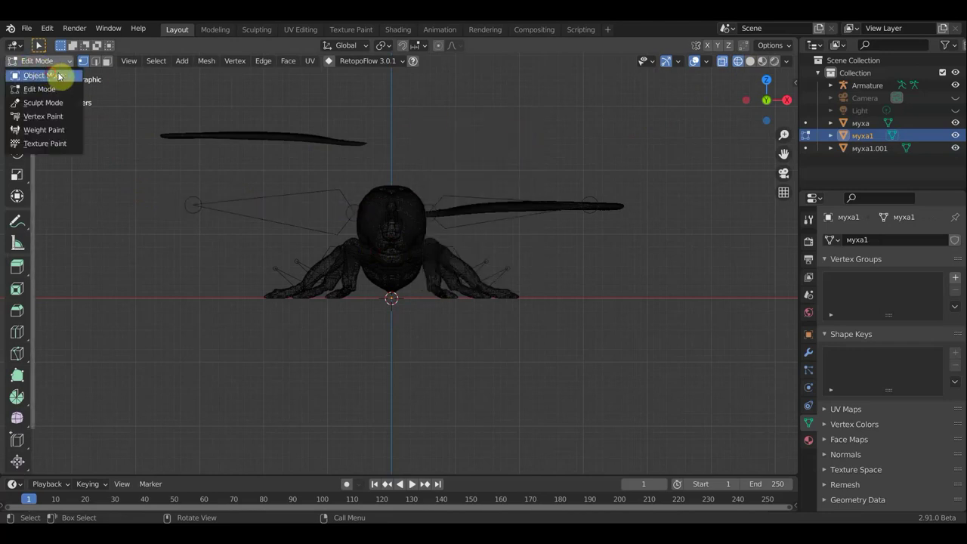
click(44, 76)
click(272, 138)
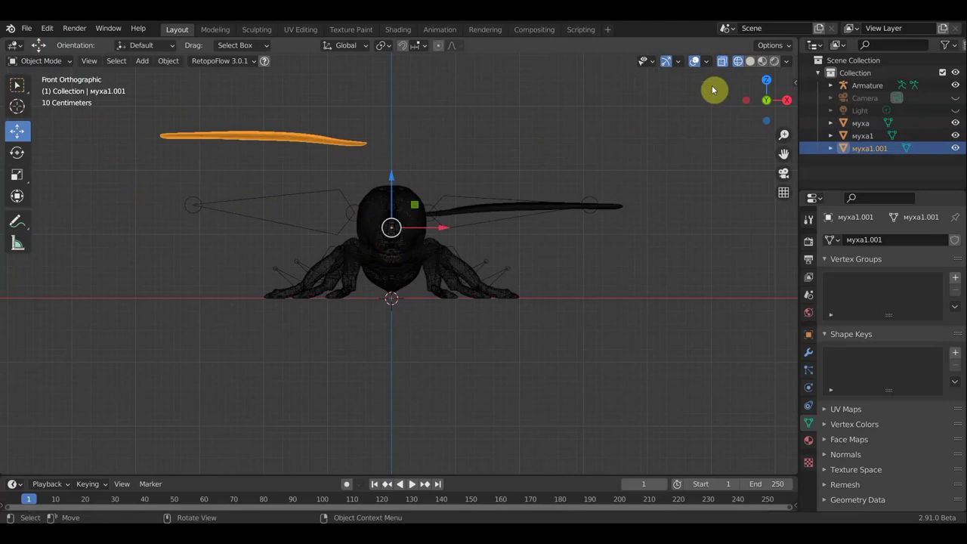
click(750, 61)
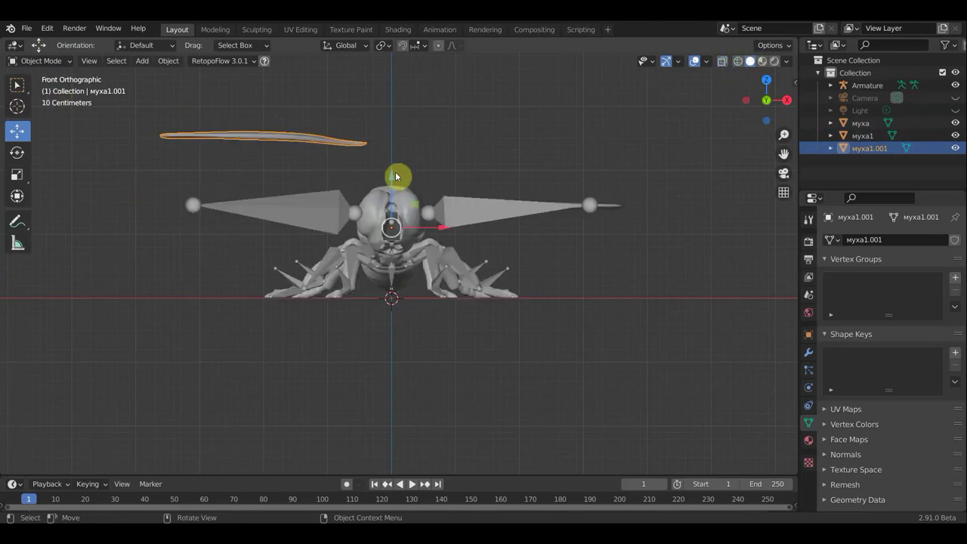
Step: Lower муха1.001 about 1.095 m back onto its wing bone, then check from above
drag(393, 177, 387, 248)
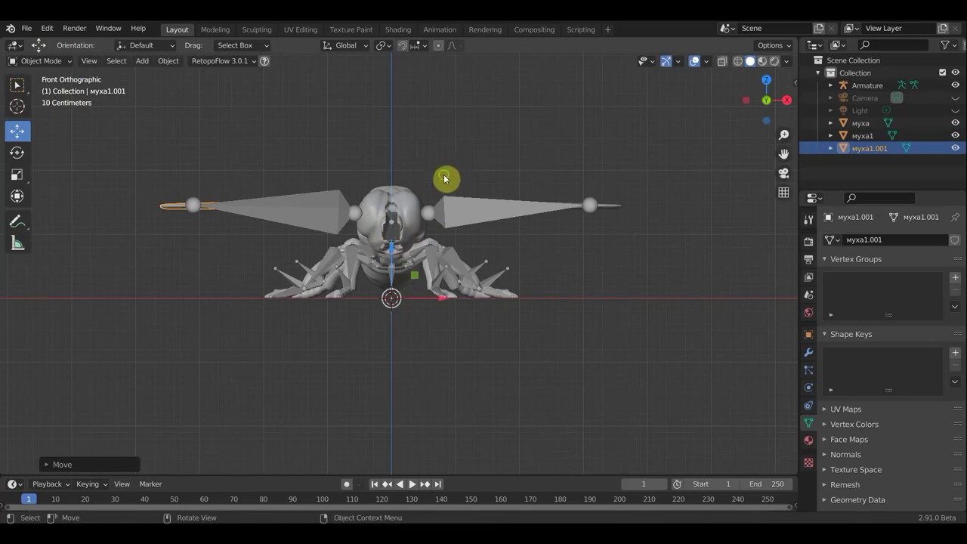
mouse_move(444, 178)
middle_down()
mouse_move(445, 257)
mouse_move(432, 241)
mouse_move(443, 240)
mouse_move(433, 217)
mouse_move(442, 196)
middle_up()
middle_drag(443, 231, 410, 221)
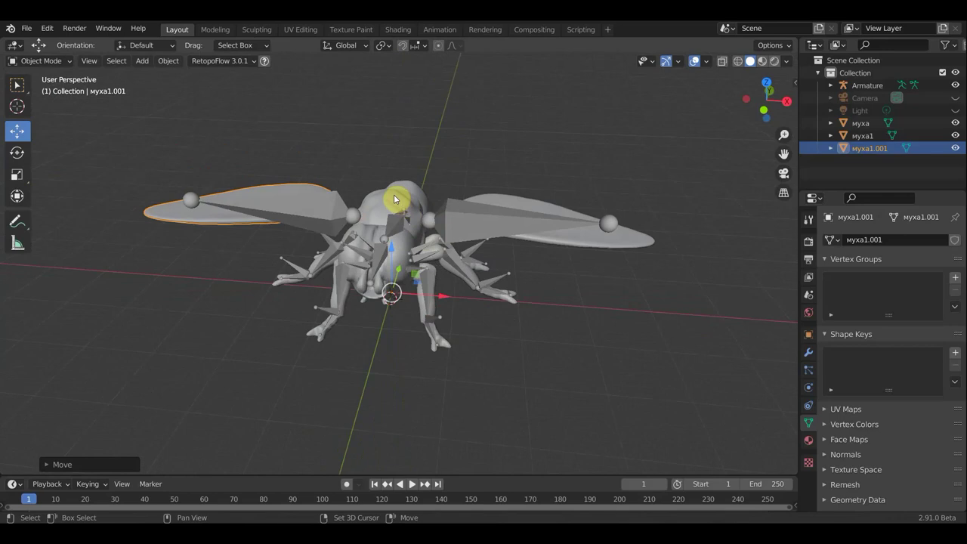
Step: Add the fly body and right wing to the selection and join them with Ctrl+J
shift+click(393, 198)
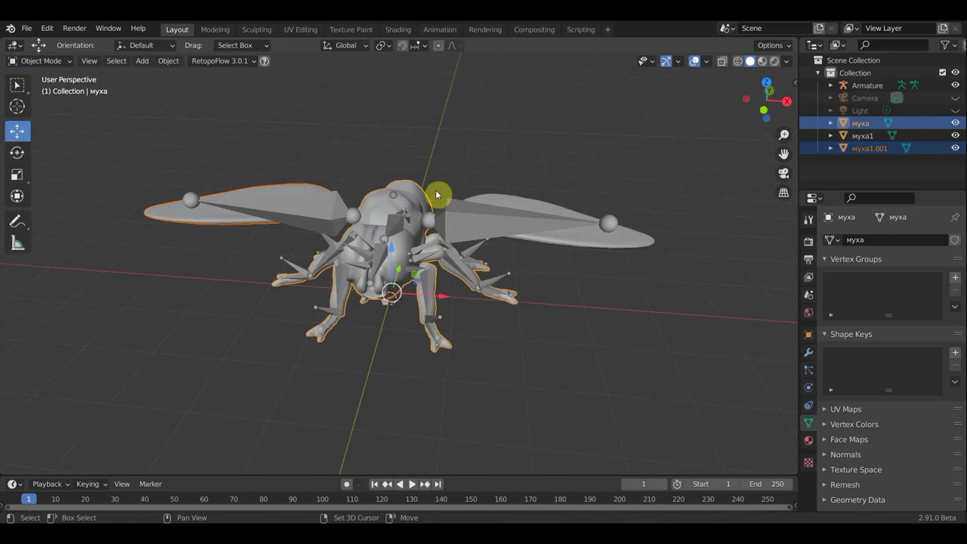
shift+click(509, 203)
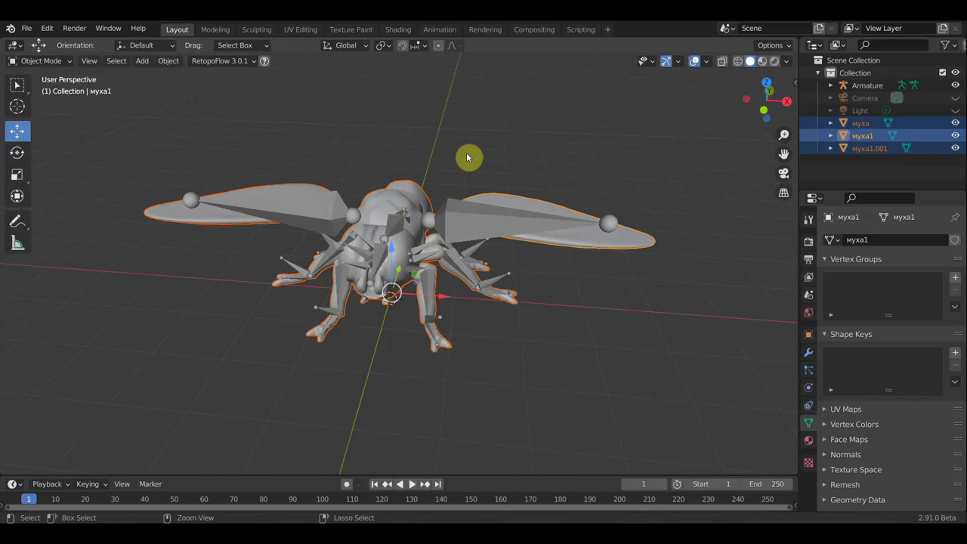
key(ctrl+p)
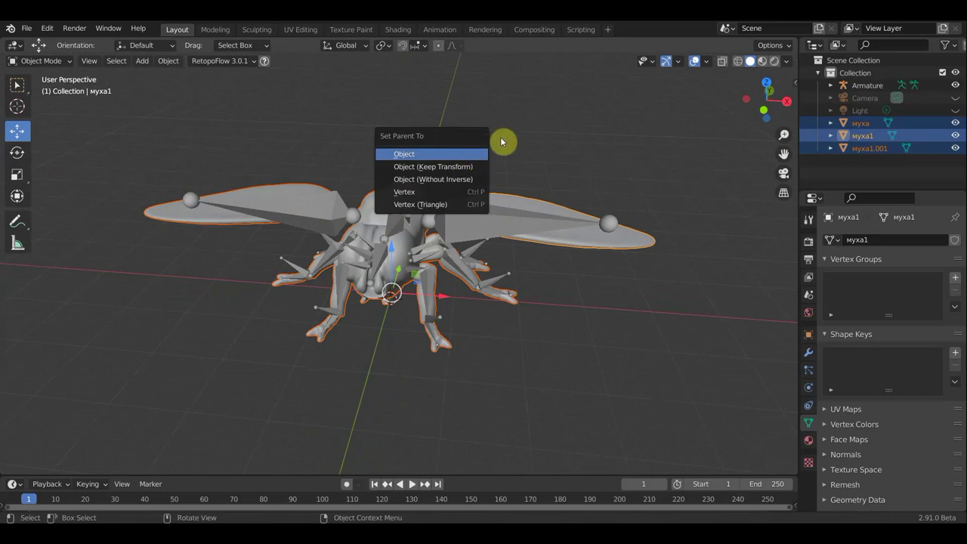
click(453, 167)
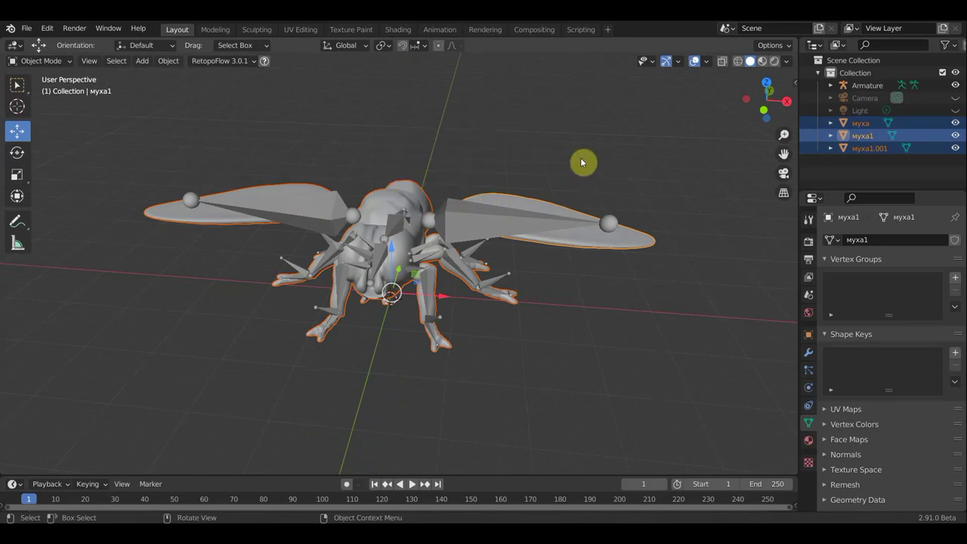
key(ctrl+j)
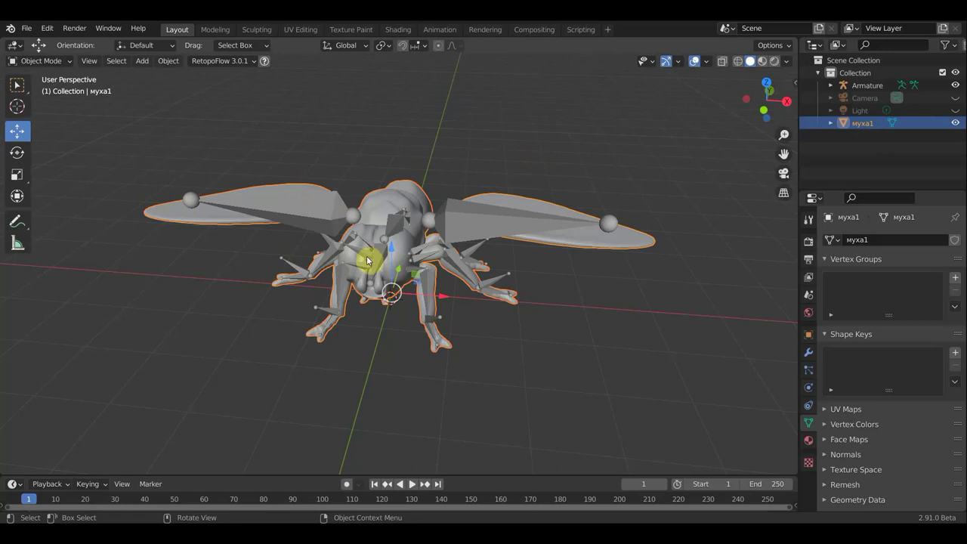
mouse_move(390, 249)
middle_down()
mouse_move(406, 221)
mouse_move(389, 233)
mouse_move(492, 220)
middle_up()
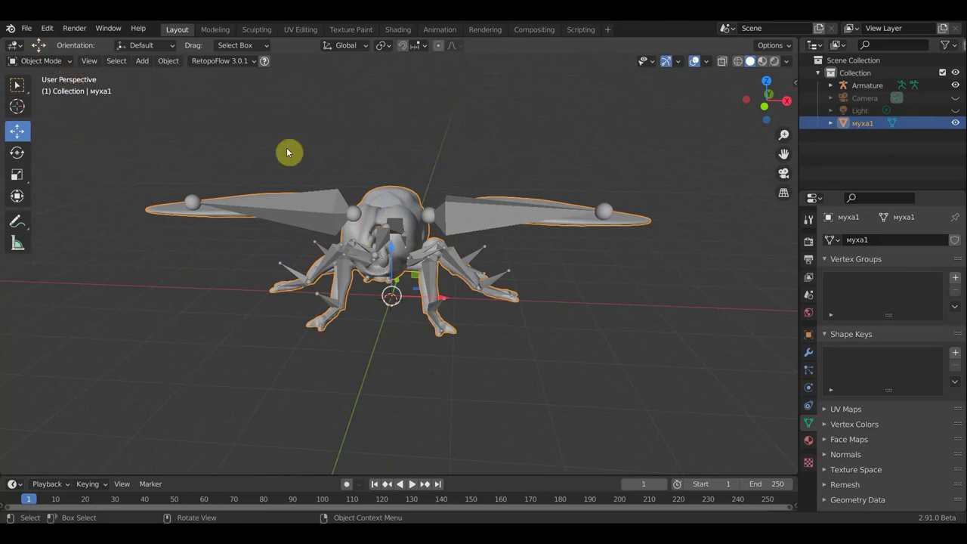
Step: Parent the муха1 mesh to the Armature with Armature Deform > With Empty Groups
click(322, 211)
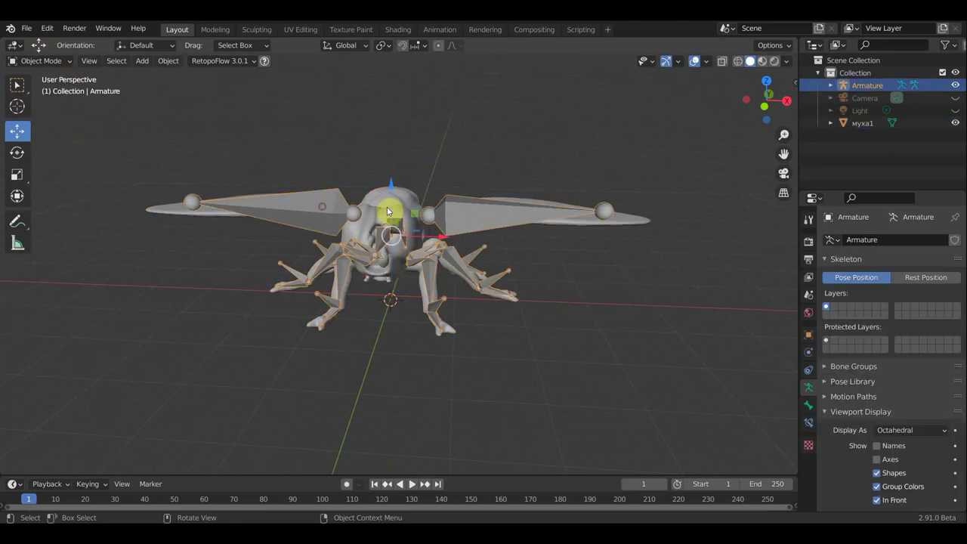
click(575, 224)
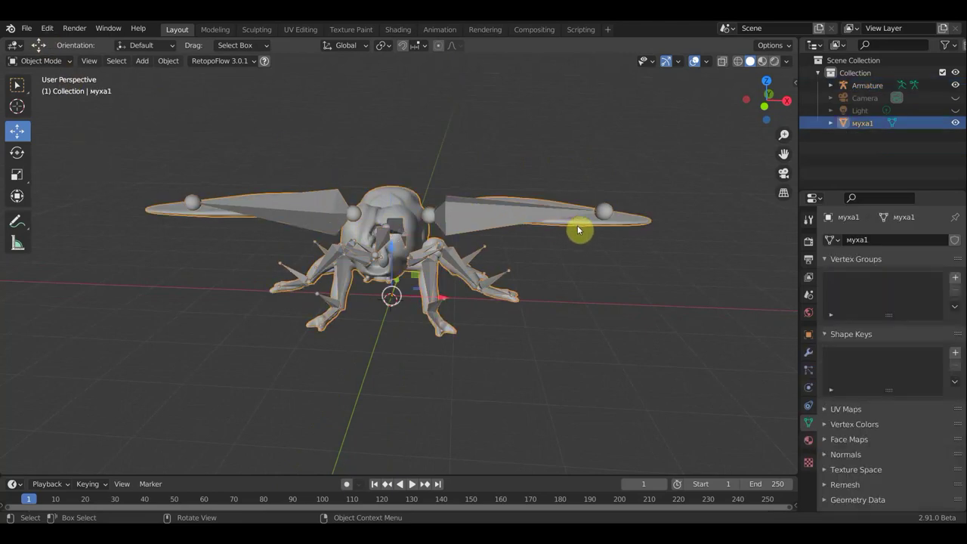
click(695, 63)
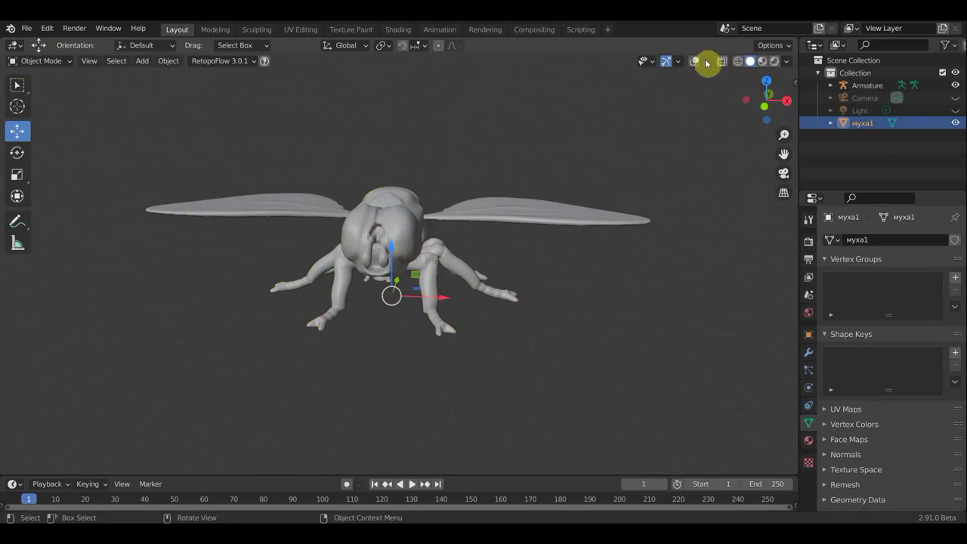
click(696, 62)
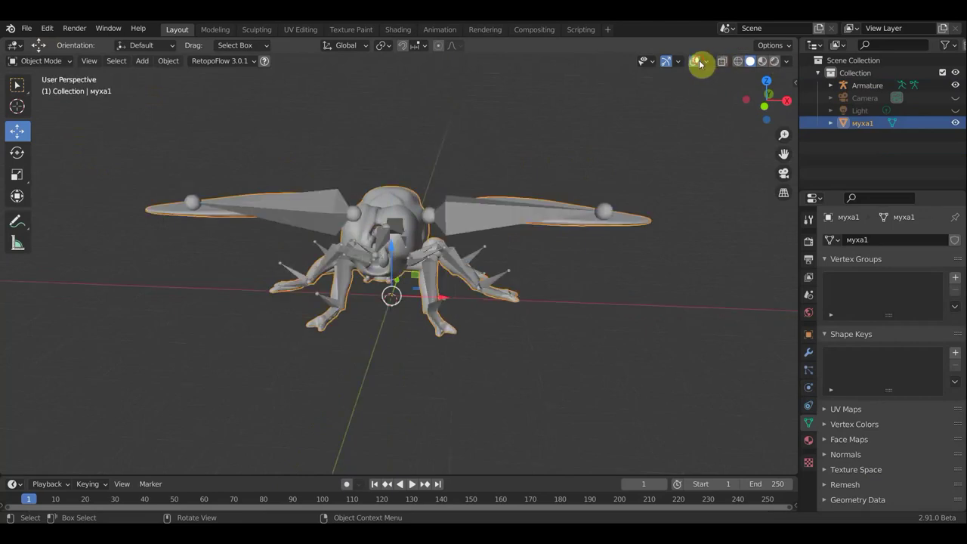
shift+click(464, 216)
key(ctrl+p)
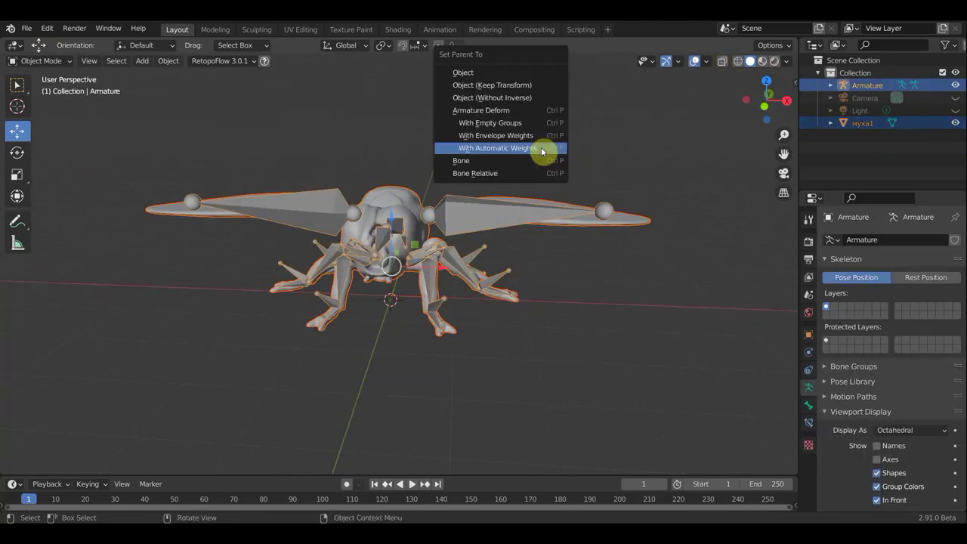
click(497, 123)
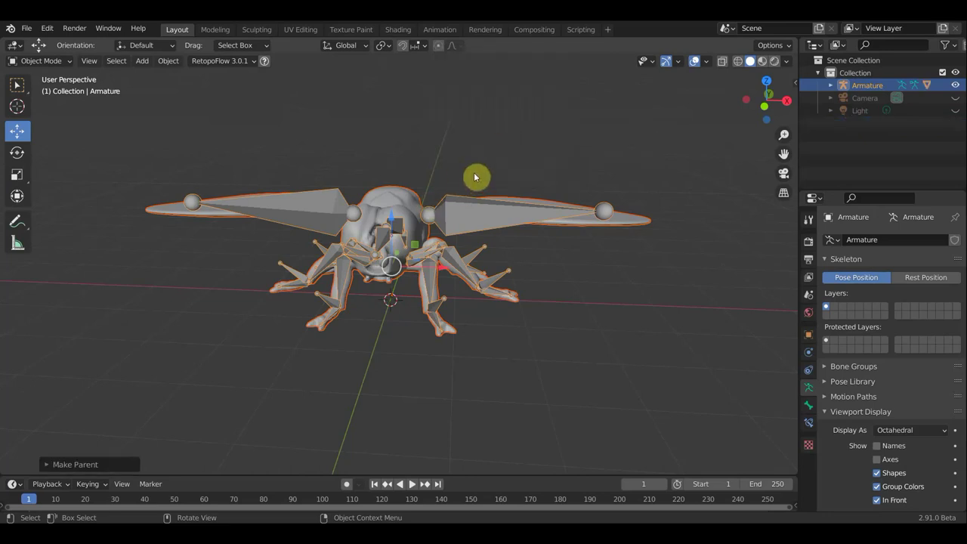
middle_drag(489, 177, 494, 224)
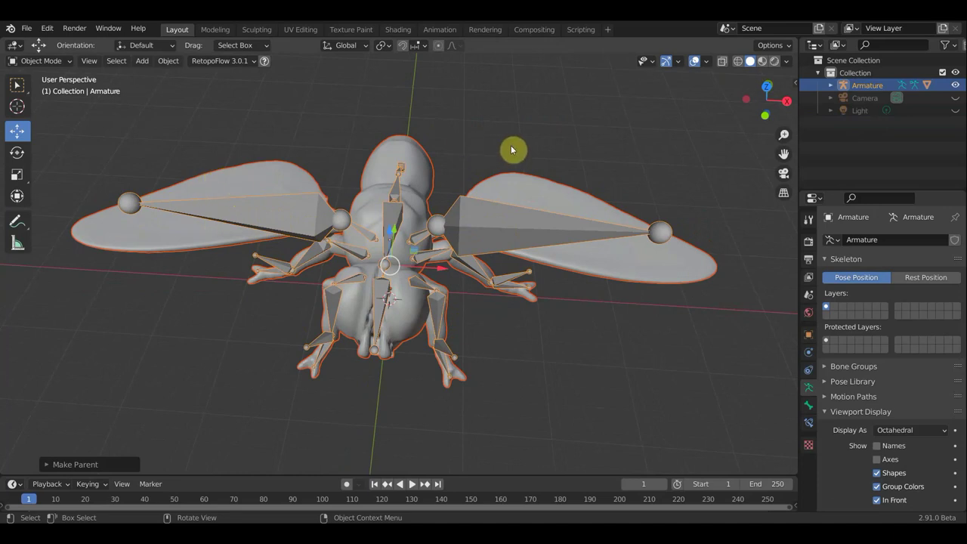
Step: Switch to front orthographic view and select муха1 to list its bone vertex groups
key(KP_1)
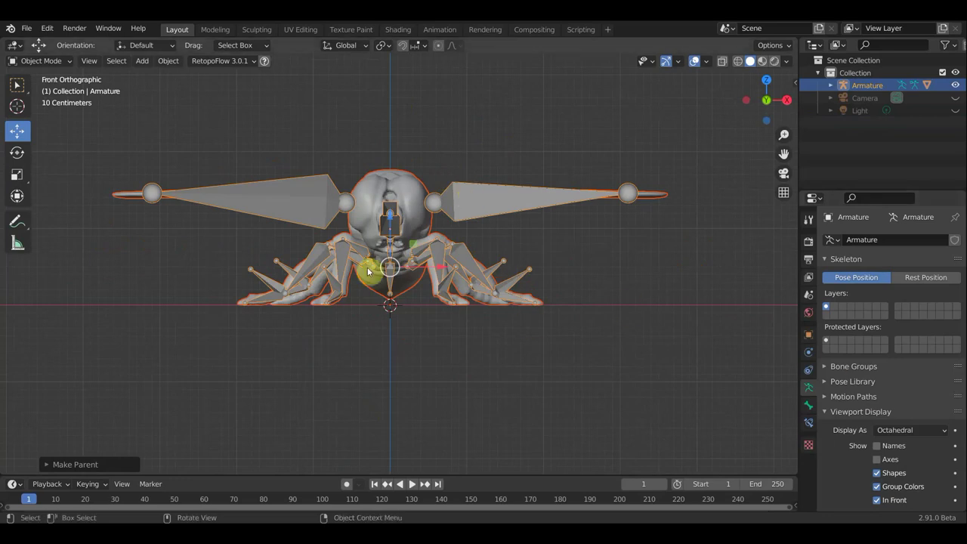
click(410, 193)
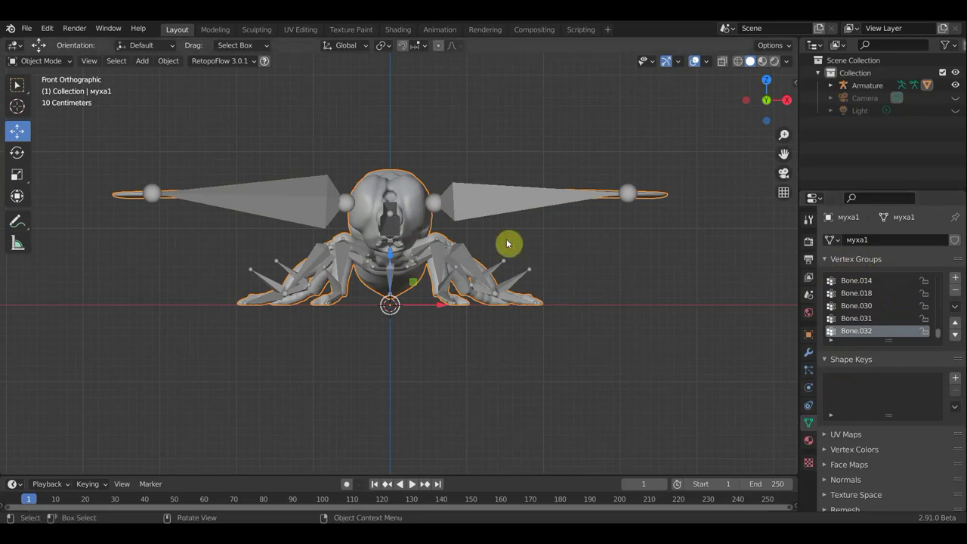
Step: Reselect the муха1 mesh from an angled view and bring up the Object Mode dropdown
middle_drag(507, 243, 474, 278)
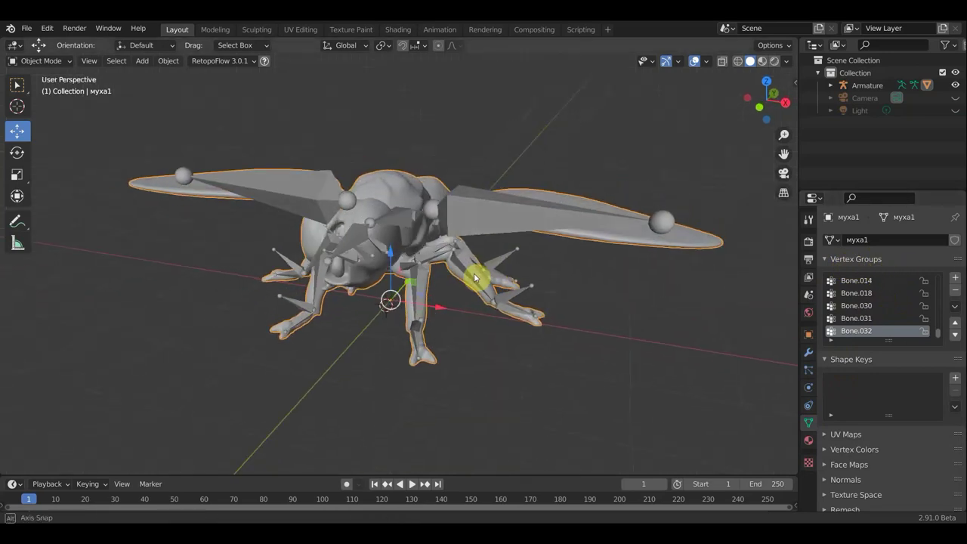
click(492, 216)
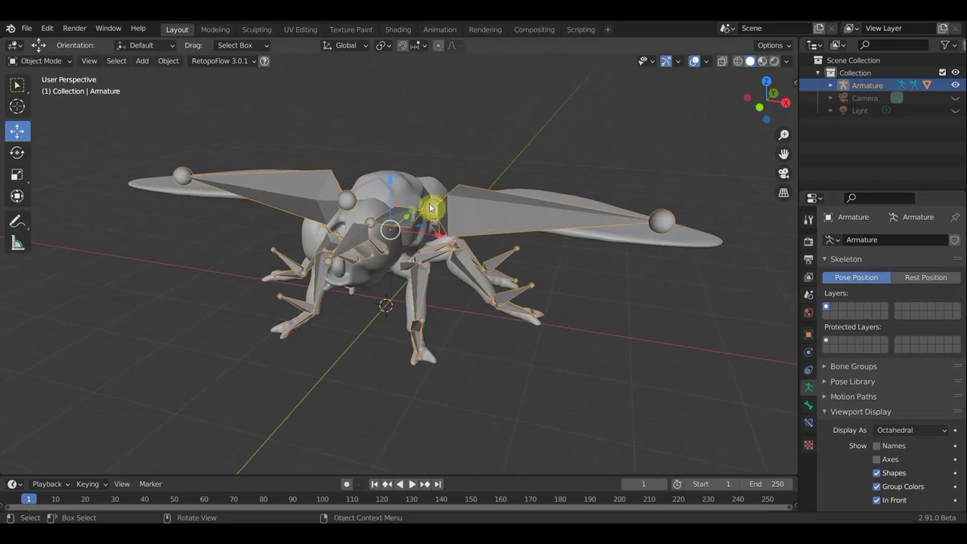
click(403, 187)
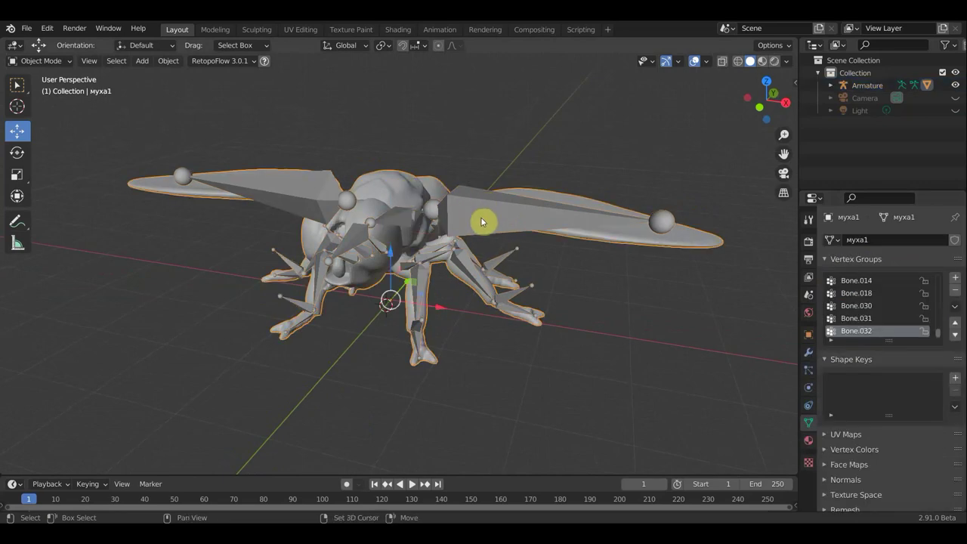
middle_drag(485, 219, 539, 219)
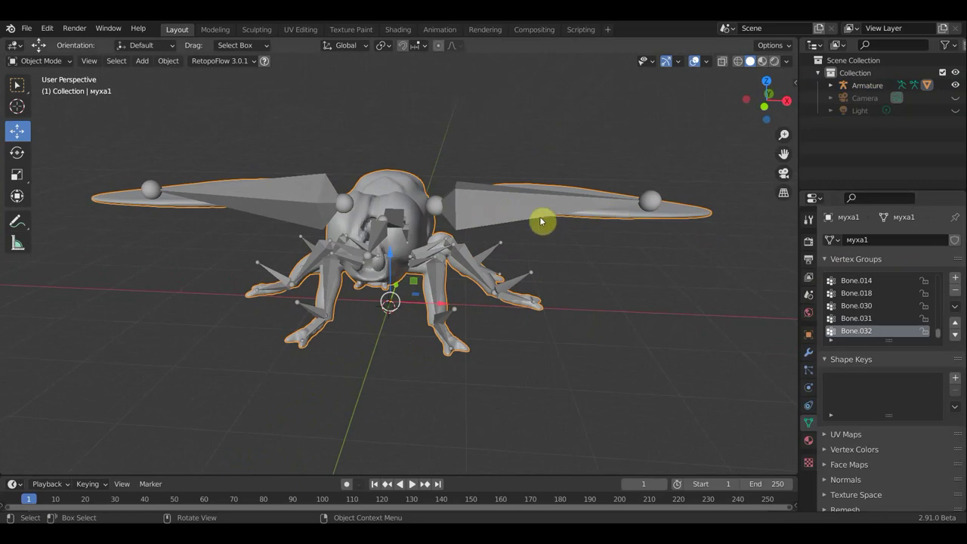
click(48, 64)
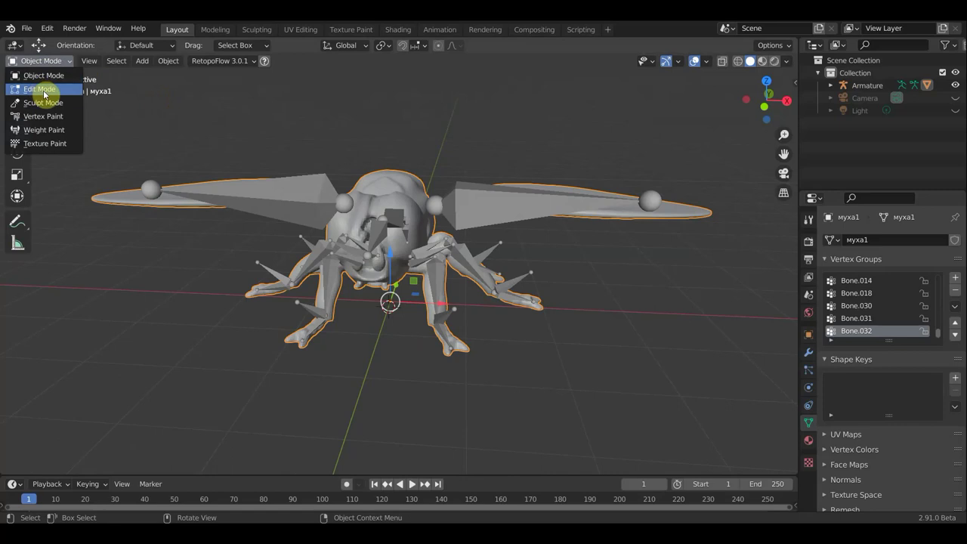
Step: Enter Edit Mode in wireframe shading, deselect all, and box-select the right wing
click(43, 92)
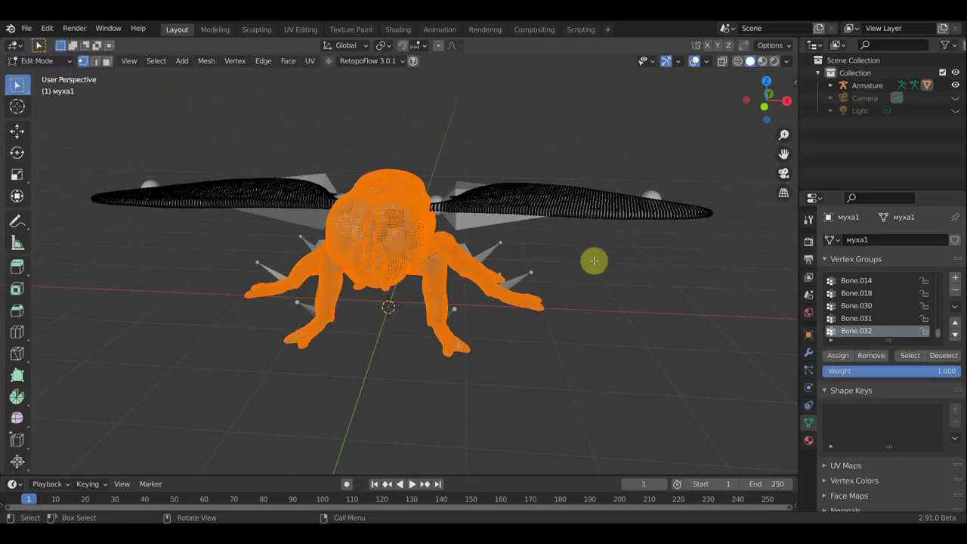
key(KP_6)
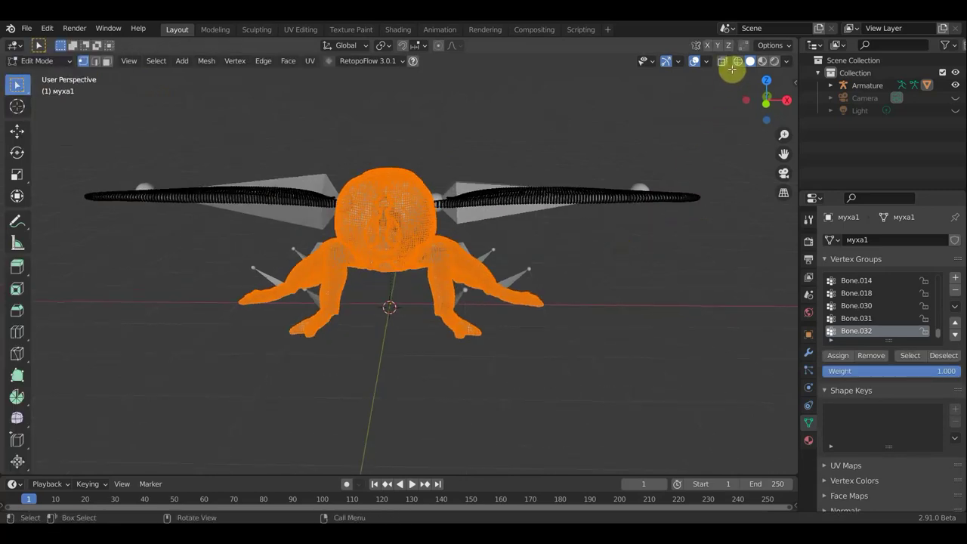
click(739, 62)
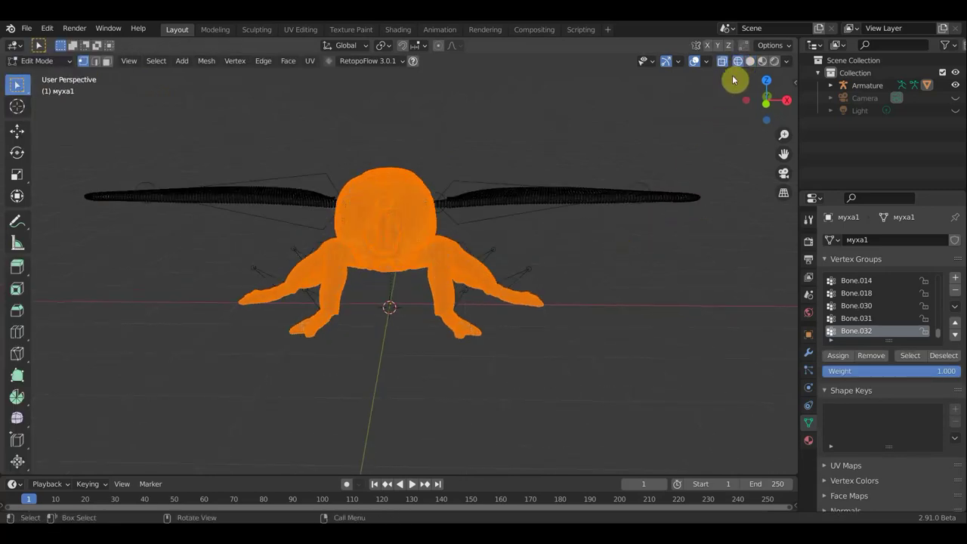
click(740, 224)
drag(740, 225, 436, 150)
Step: Circle-select the right wing's vertices from a three-quarter view
middle_drag(492, 194, 396, 278)
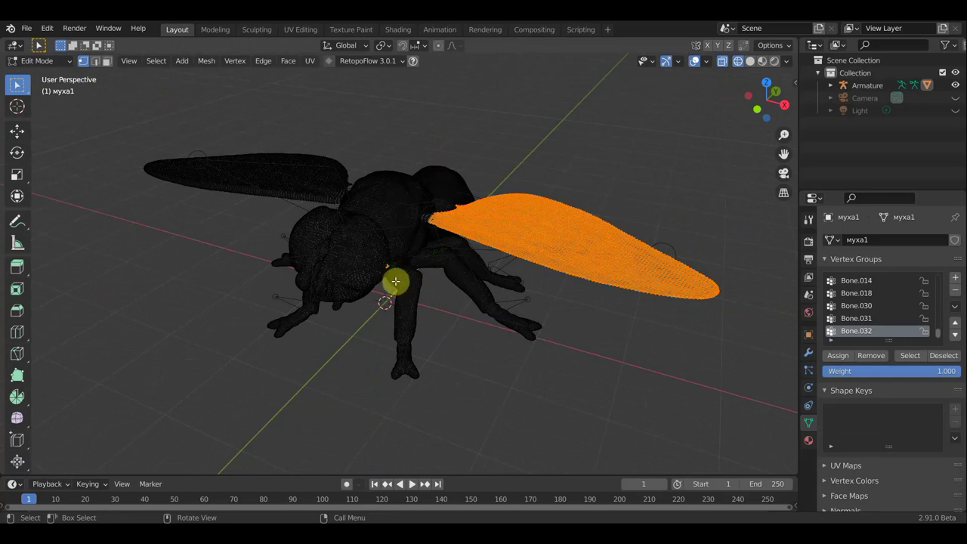
key(c)
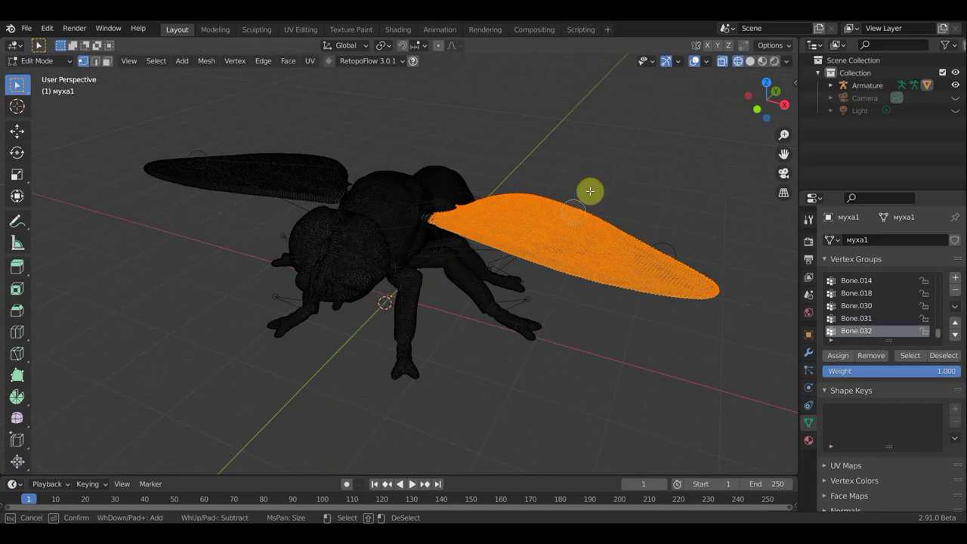
key(Escape)
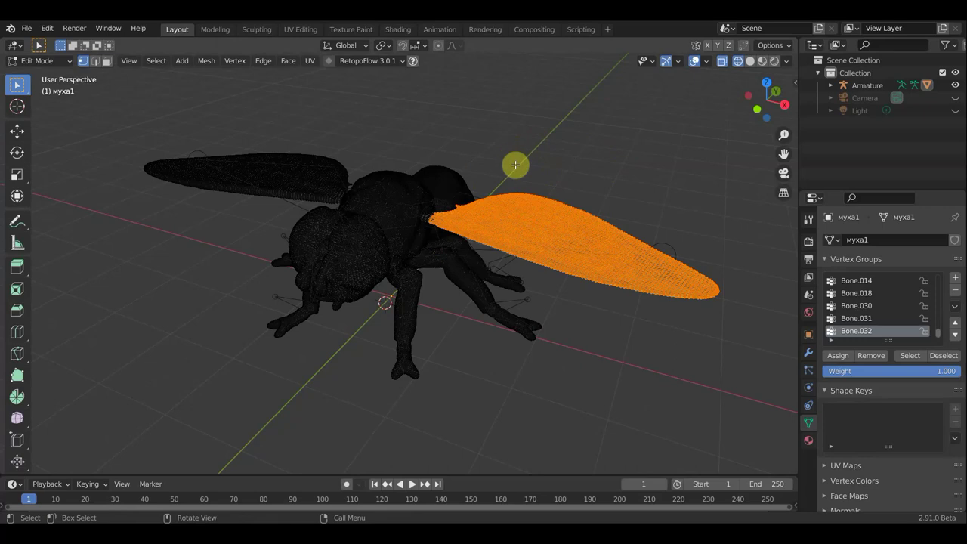
key(c)
scroll(515, 165, down, 2)
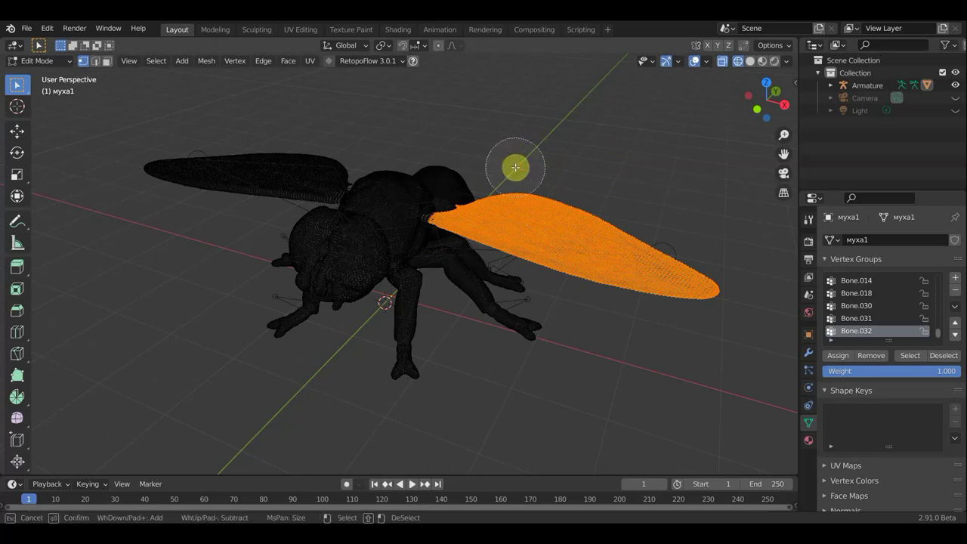
scroll(515, 166, down, 2)
scroll(514, 170, down, 2)
scroll(514, 172, down, 1)
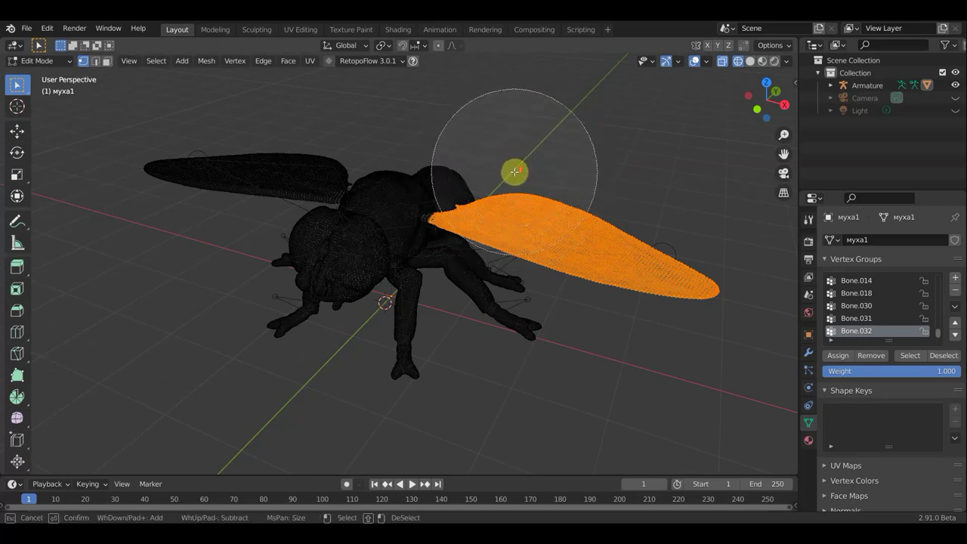
scroll(514, 172, up, 3)
scroll(515, 172, up, 3)
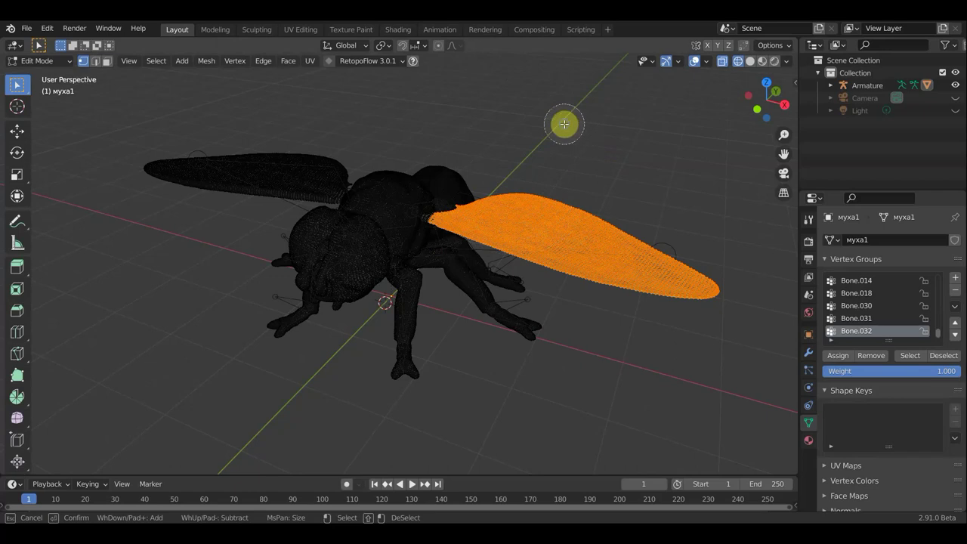
key(Escape)
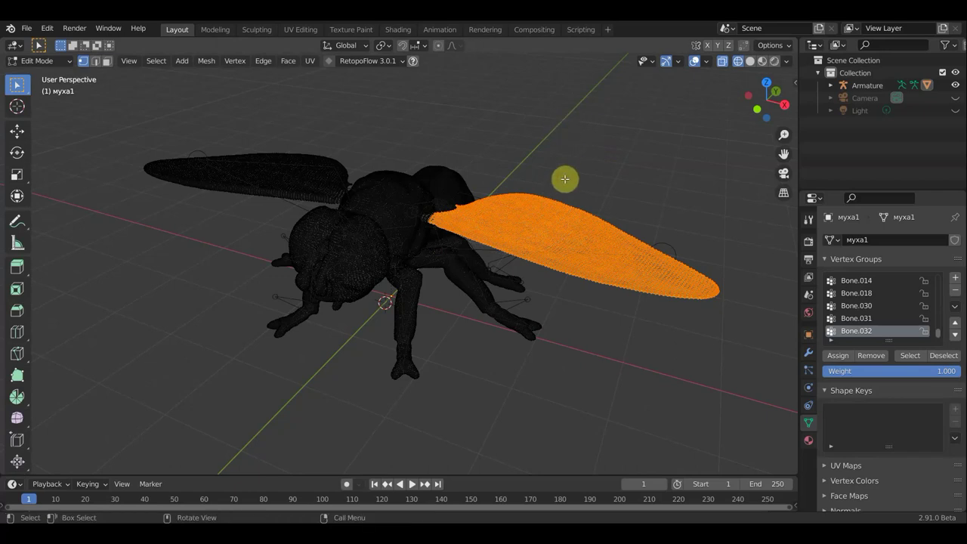
Step: Box-select the right wing's root vertices to add them to the selection
mouse_move(587, 179)
middle_down()
mouse_move(641, 189)
mouse_move(624, 171)
middle_up()
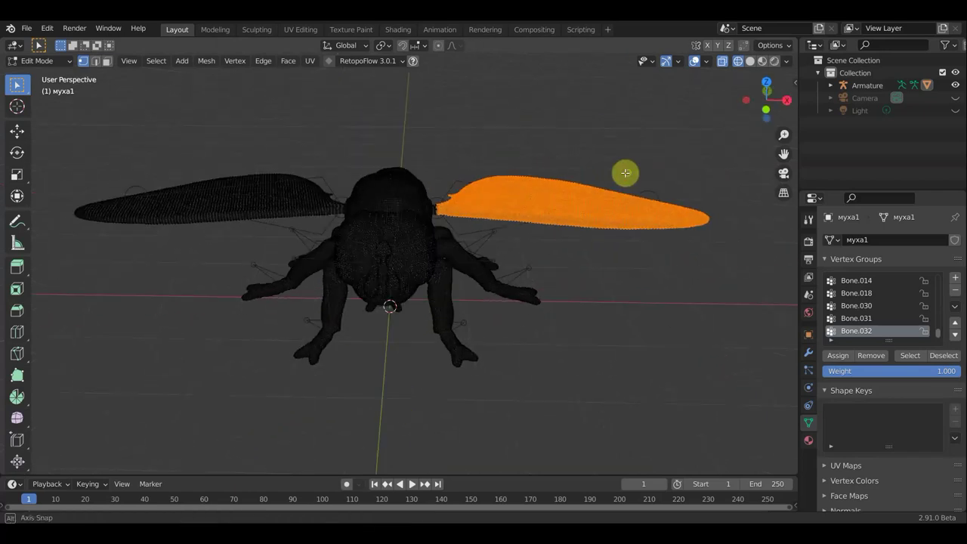
scroll(509, 194, up, 3)
middle_drag(510, 194, 492, 201)
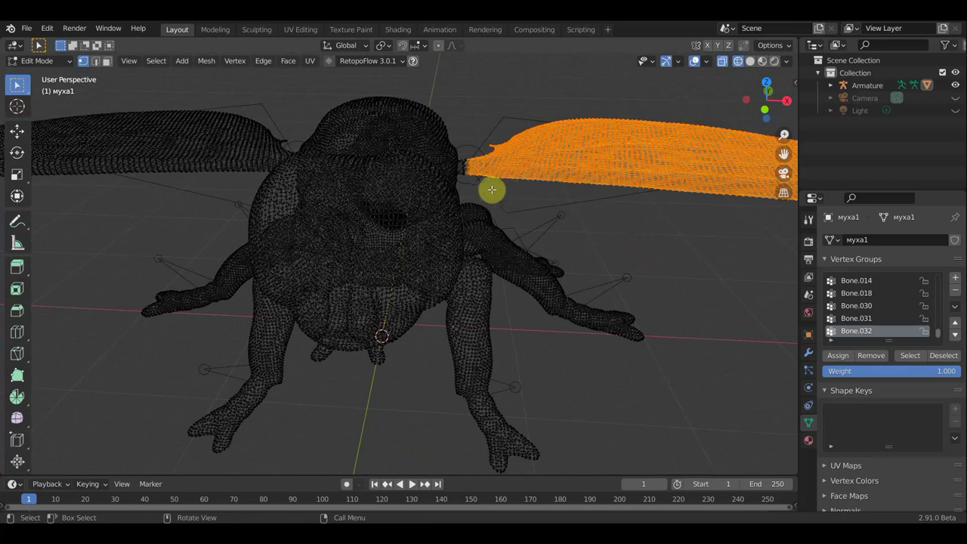
drag(492, 188, 468, 145)
scroll(511, 201, down, 2)
scroll(529, 208, down, 1)
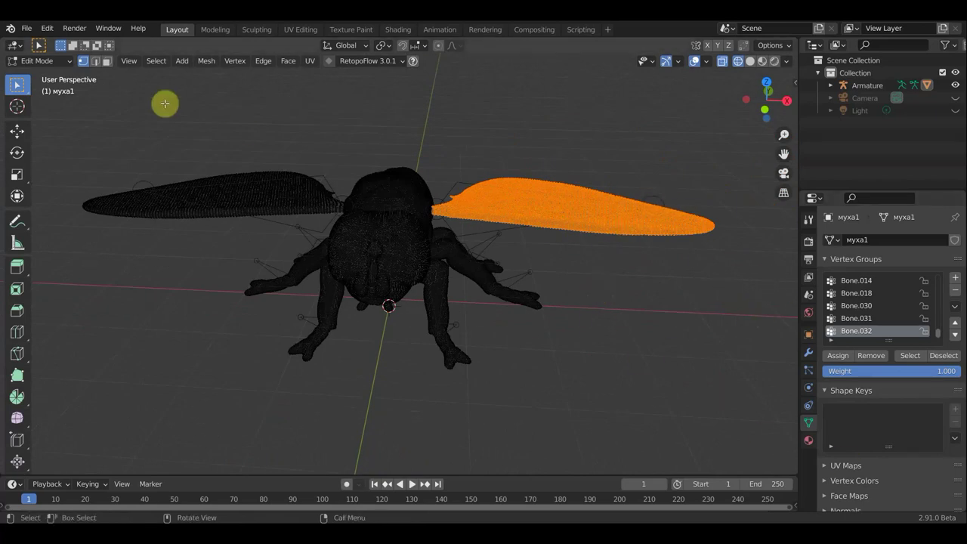
Step: Return to Object Mode, show the armature's bone names, and reselect the муха1 mesh
click(38, 61)
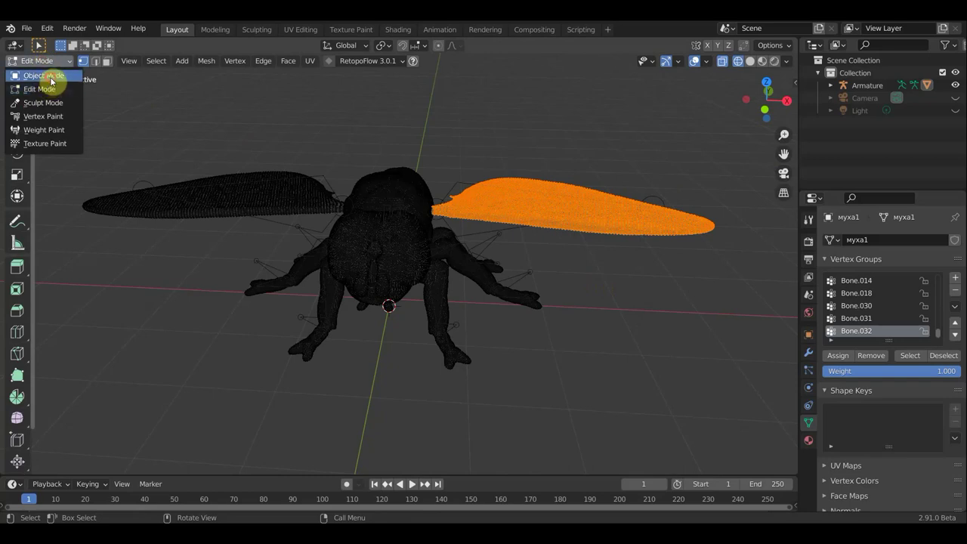
click(44, 75)
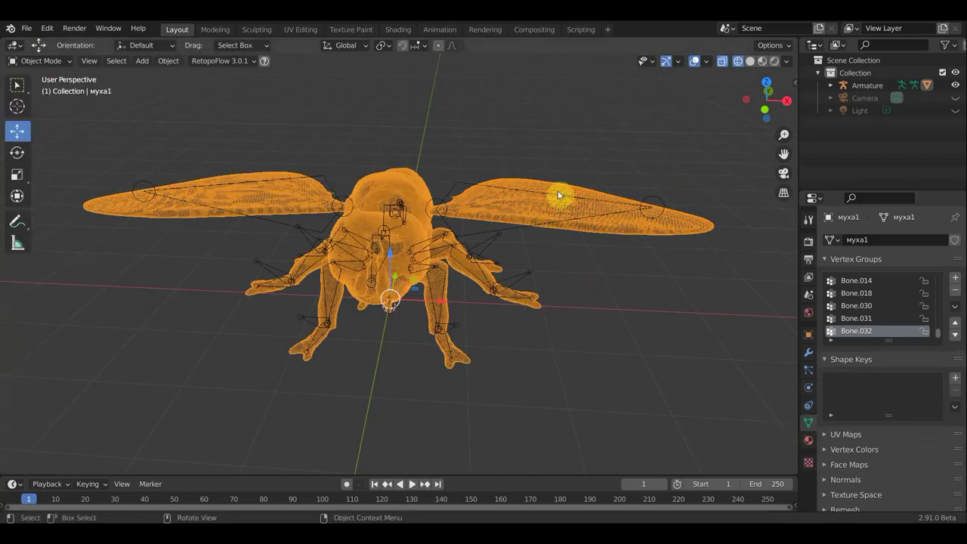
click(462, 188)
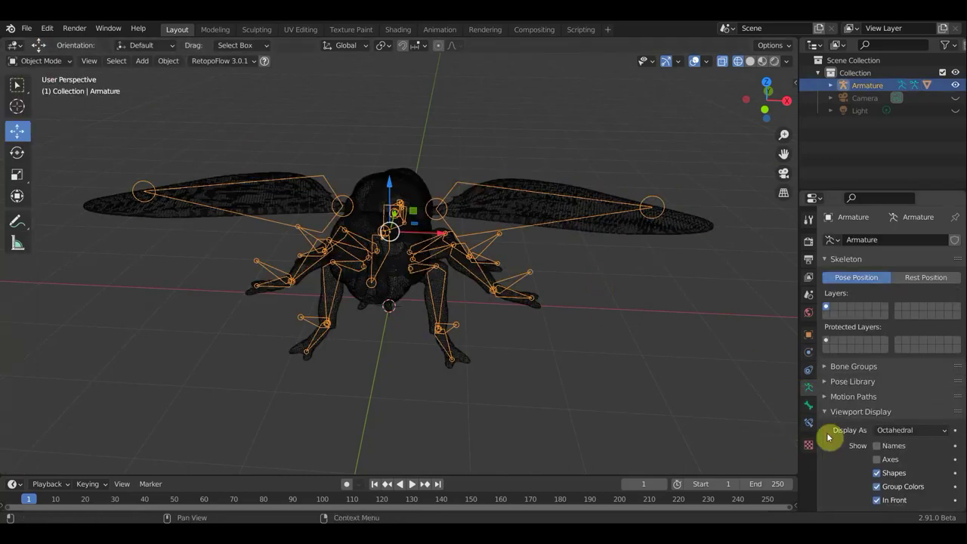
click(877, 446)
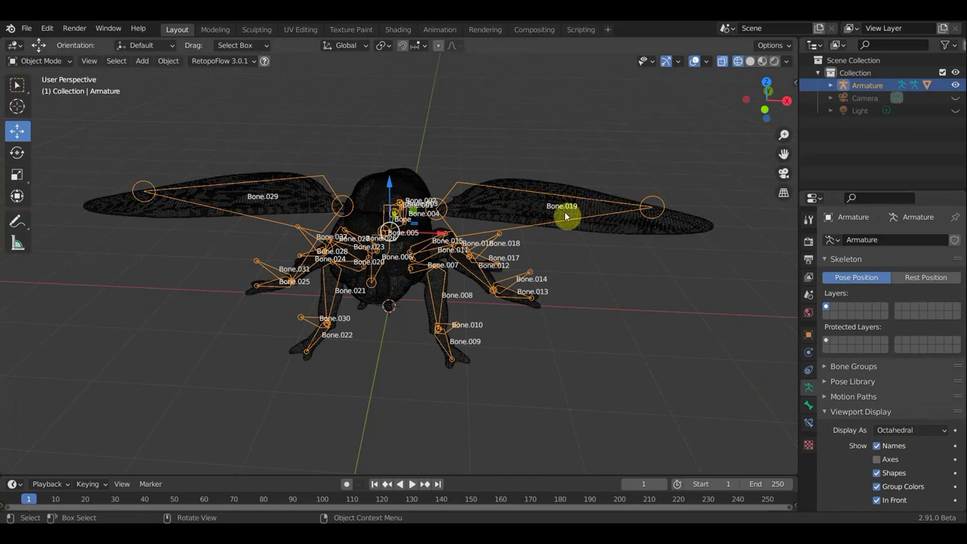
middle_drag(563, 224, 580, 210)
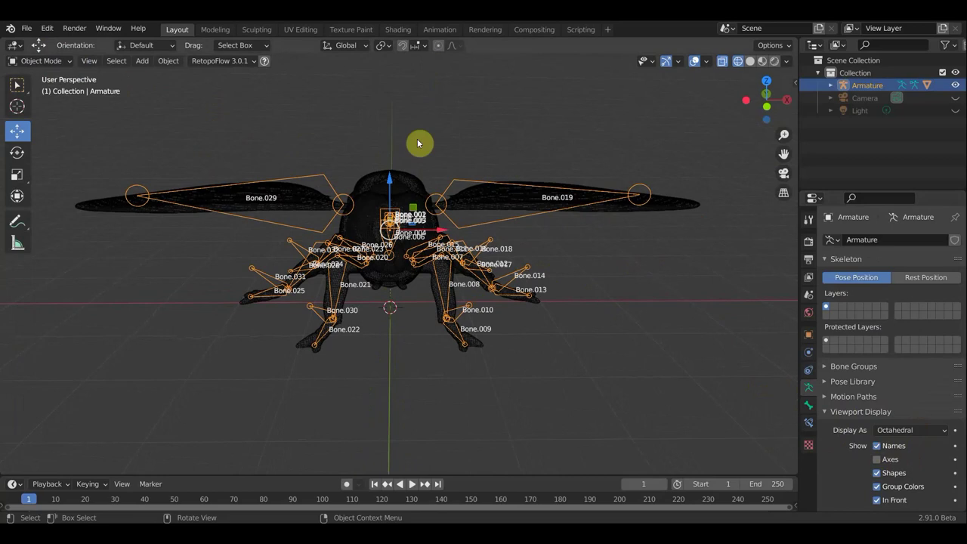
click(689, 212)
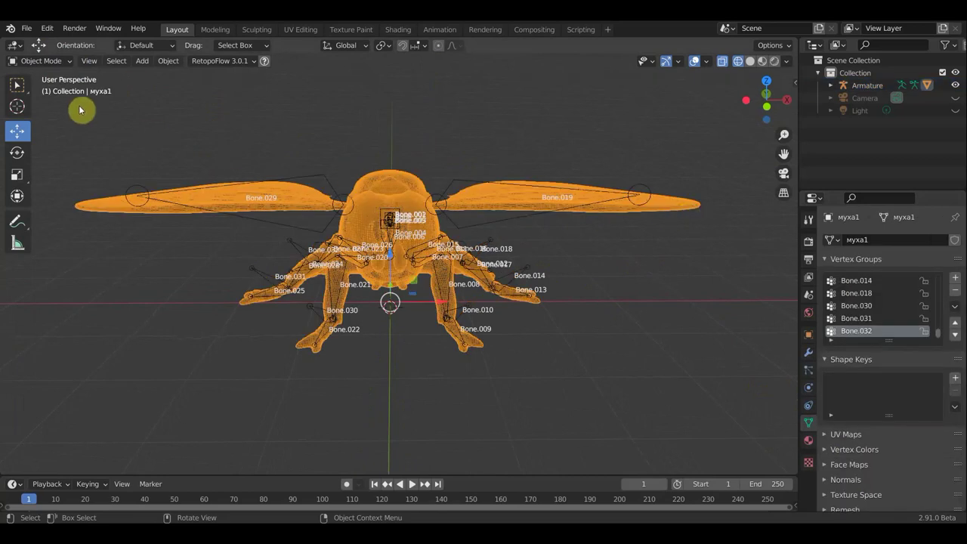
Step: In Edit Mode, assign the selected right-wing vertices to the Bone.019 vertex group
click(43, 63)
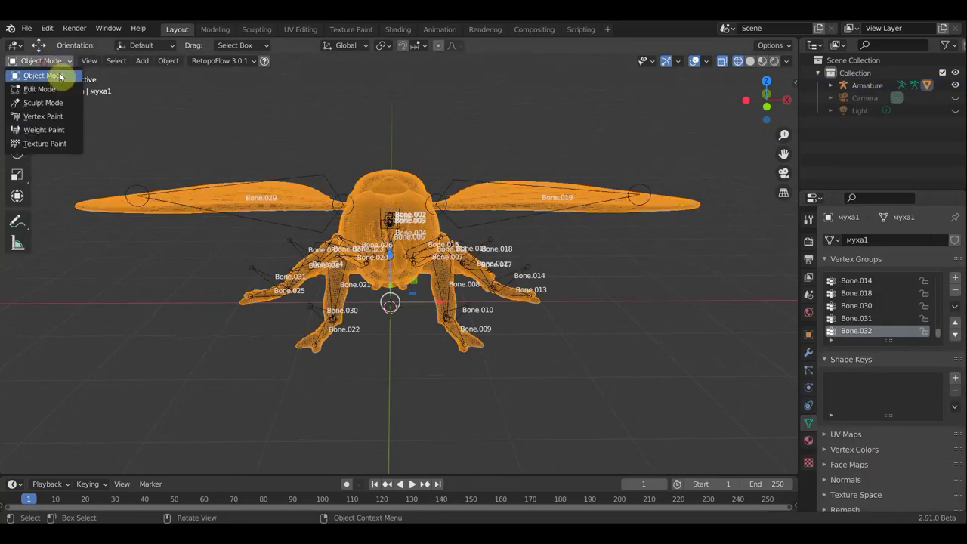
key(Tab)
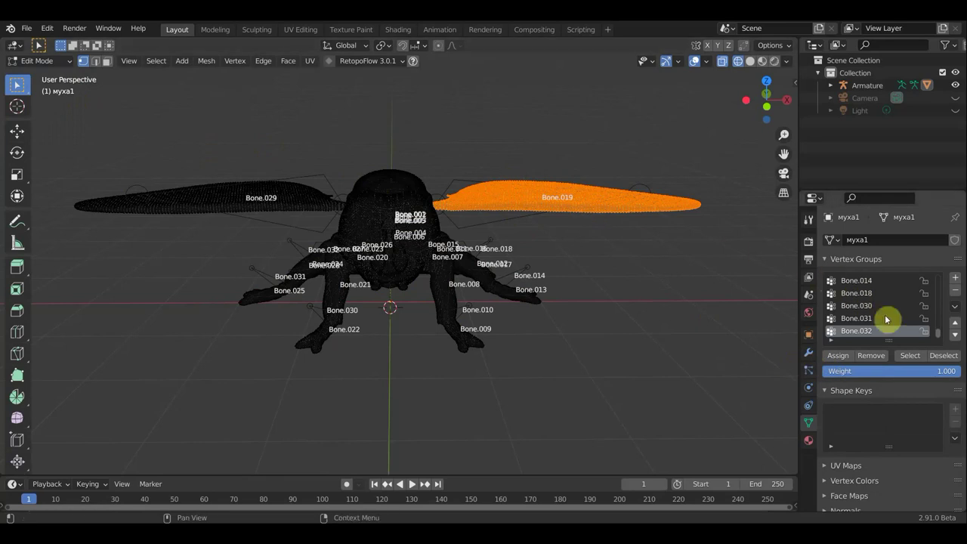
scroll(881, 330, up, 1)
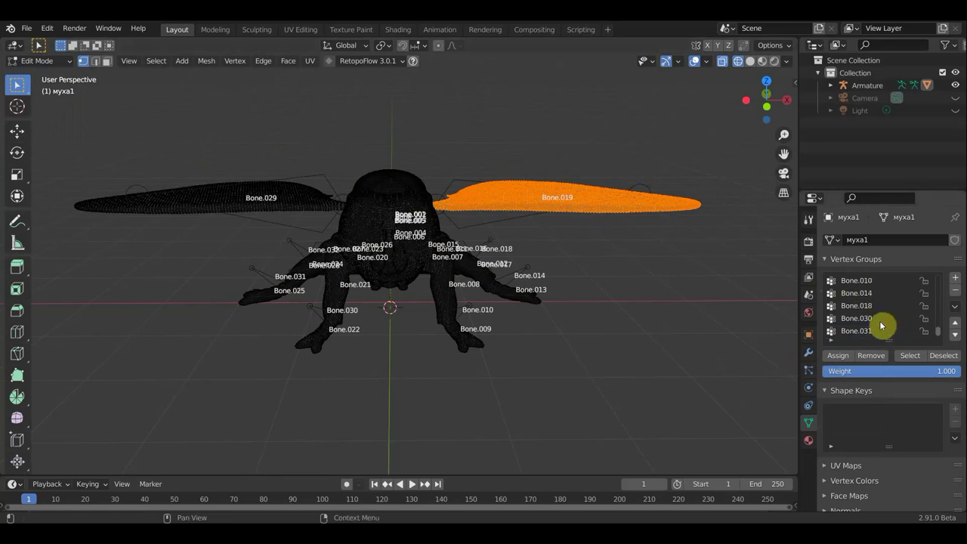
scroll(882, 325, up, 3)
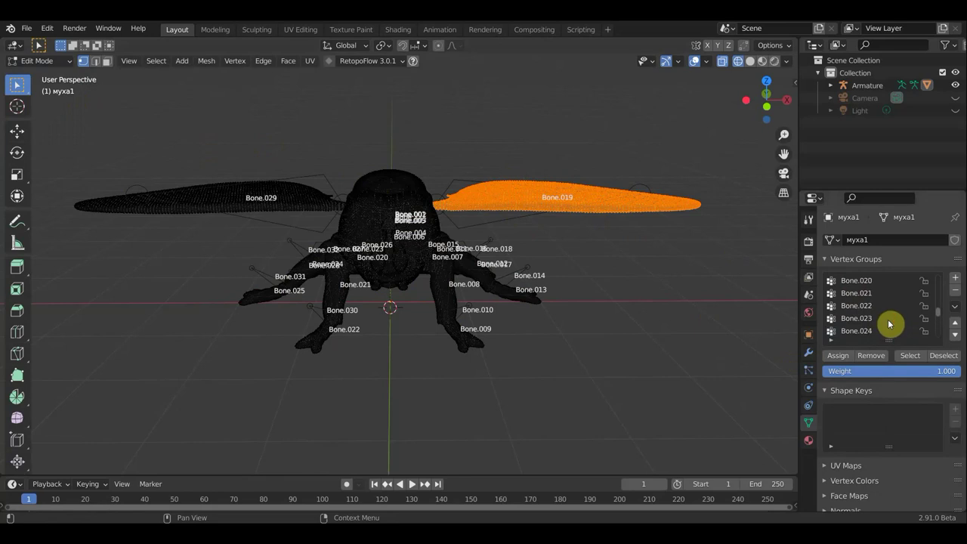
click(856, 293)
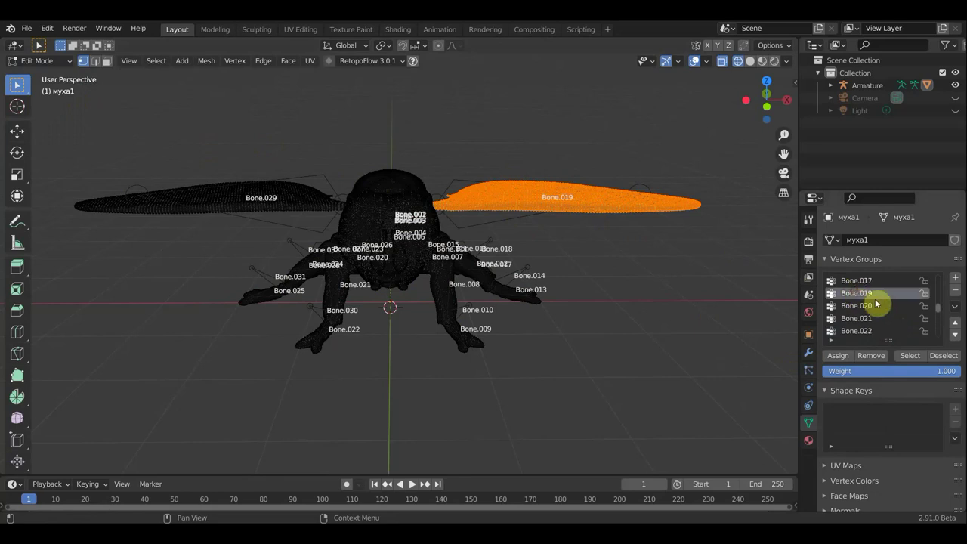
click(837, 355)
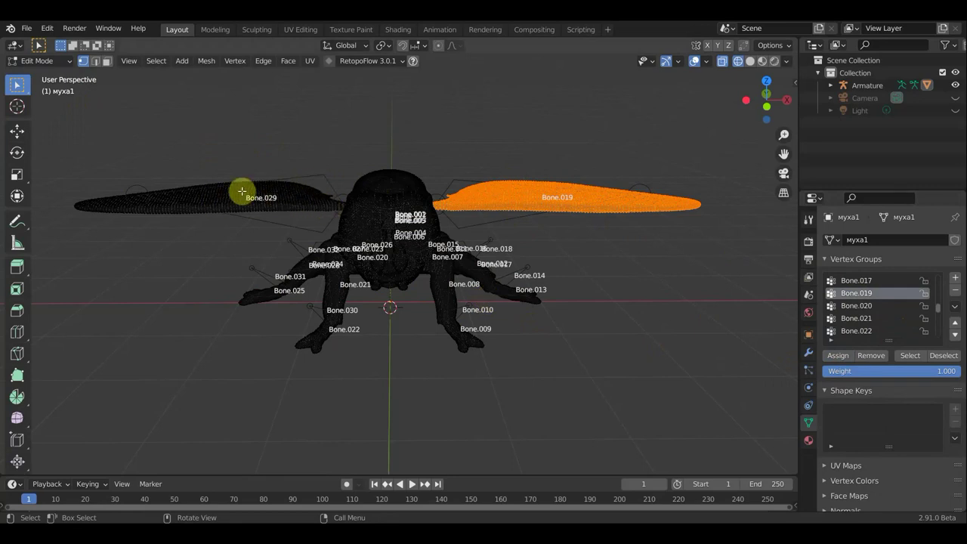
mouse_move(30, 114)
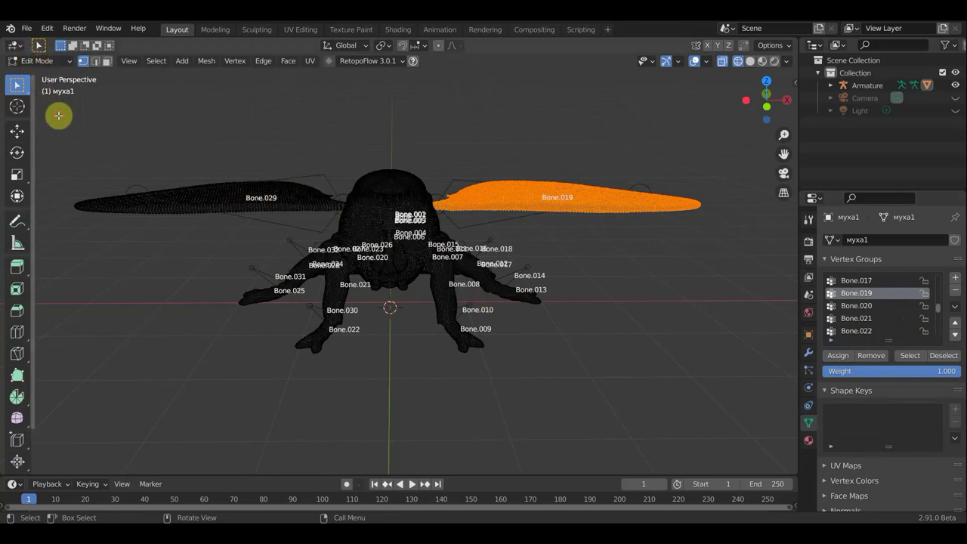
Step: Box-select the left wing and circle-deselect stray vertices near the head bone
drag(48, 112, 341, 216)
scroll(342, 214, up, 3)
middle_drag(341, 214, 411, 214)
key(c)
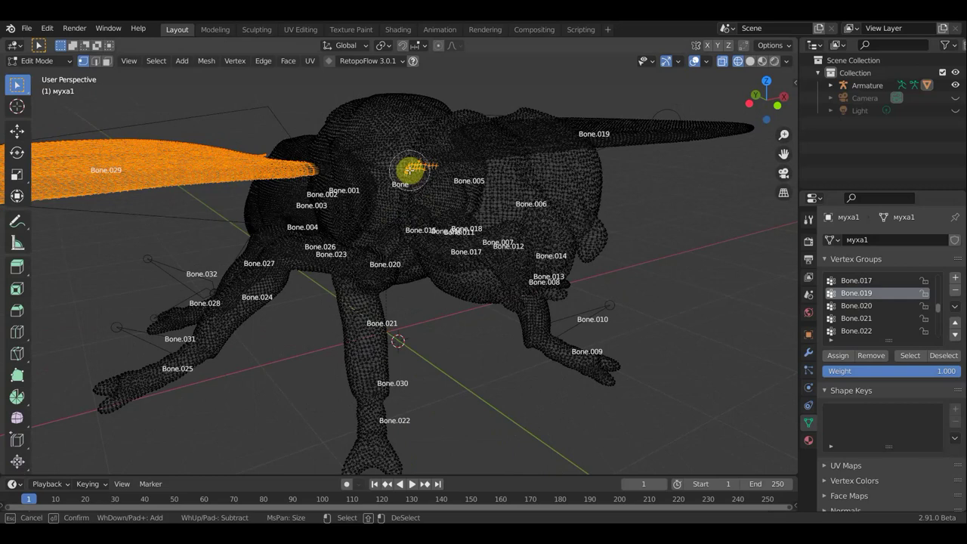
shift+drag(409, 171, 320, 183)
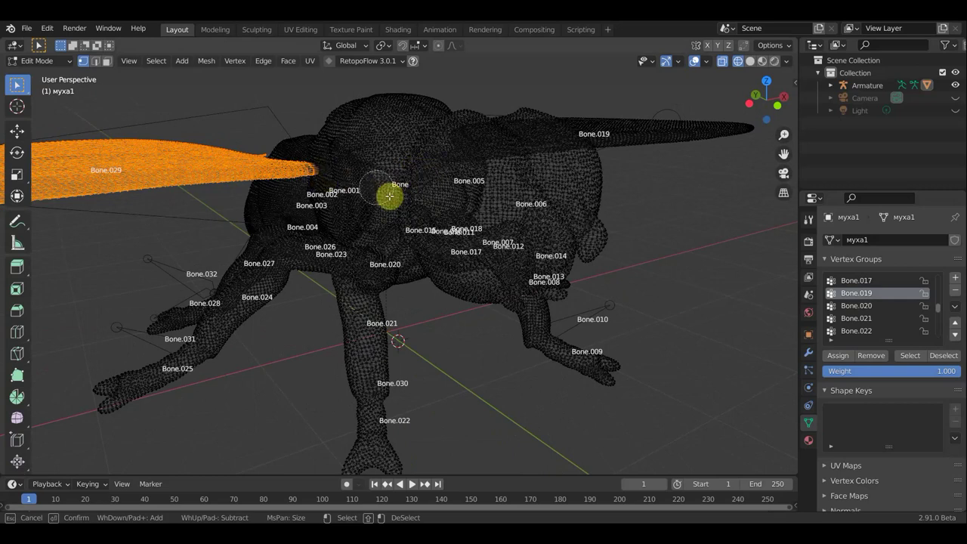
key(Escape)
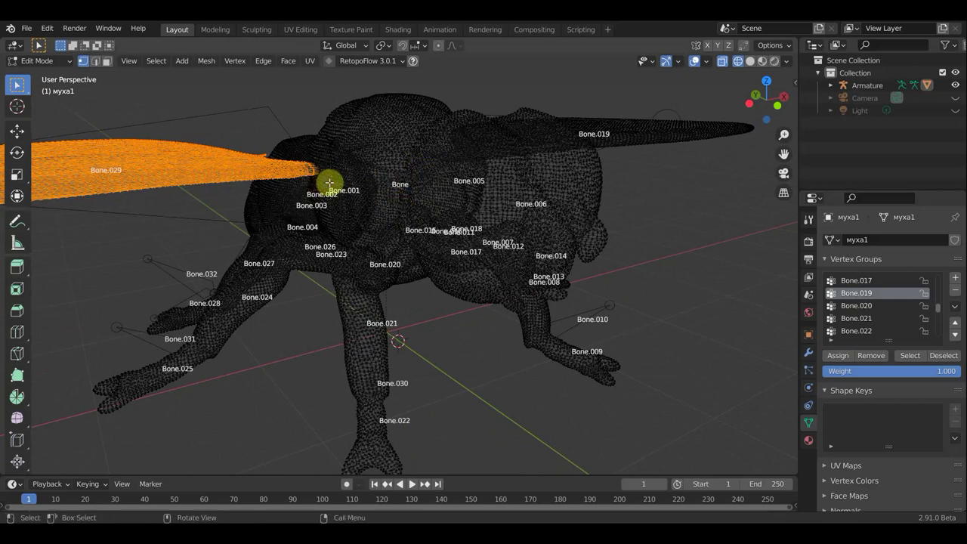
Step: In front view, add the left wing root vertices and make Bone.029 the active group
key(KP_1)
scroll(282, 166, up, 2)
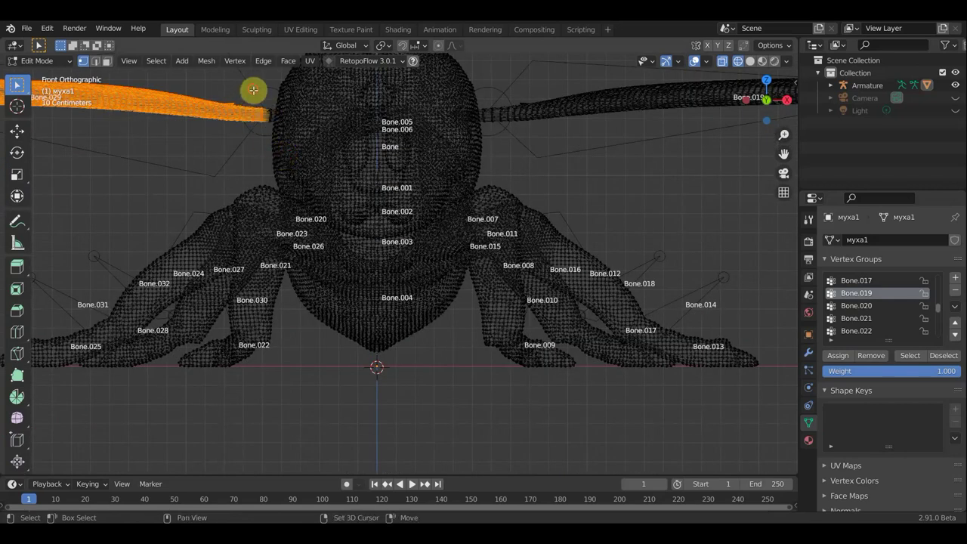
drag(253, 90, 271, 123)
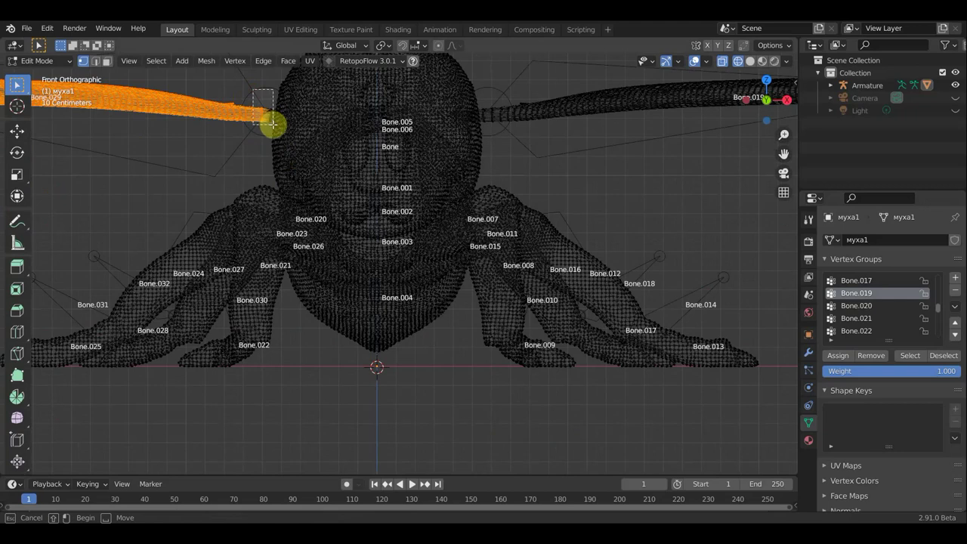
scroll(735, 320, down, 2)
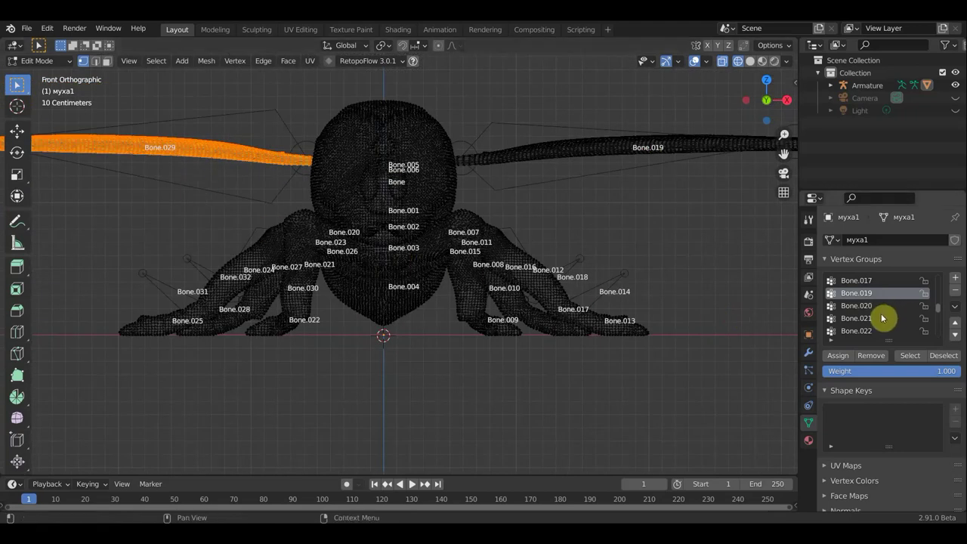
scroll(880, 319, down, 4)
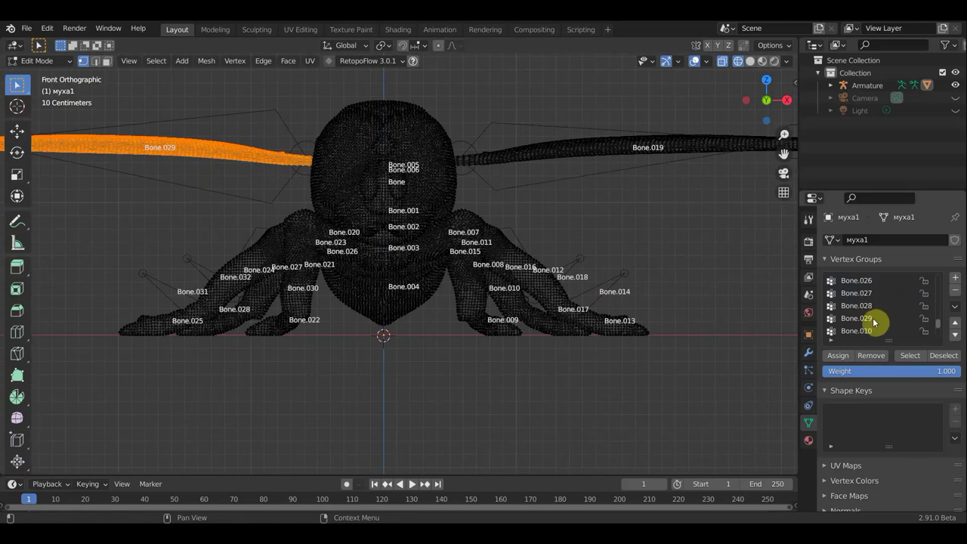
click(868, 320)
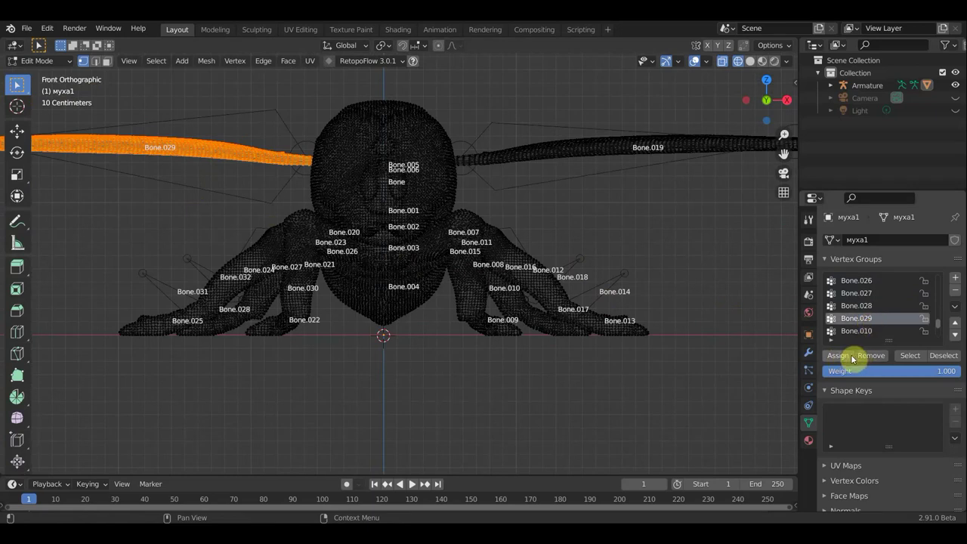
scroll(281, 178, down, 2)
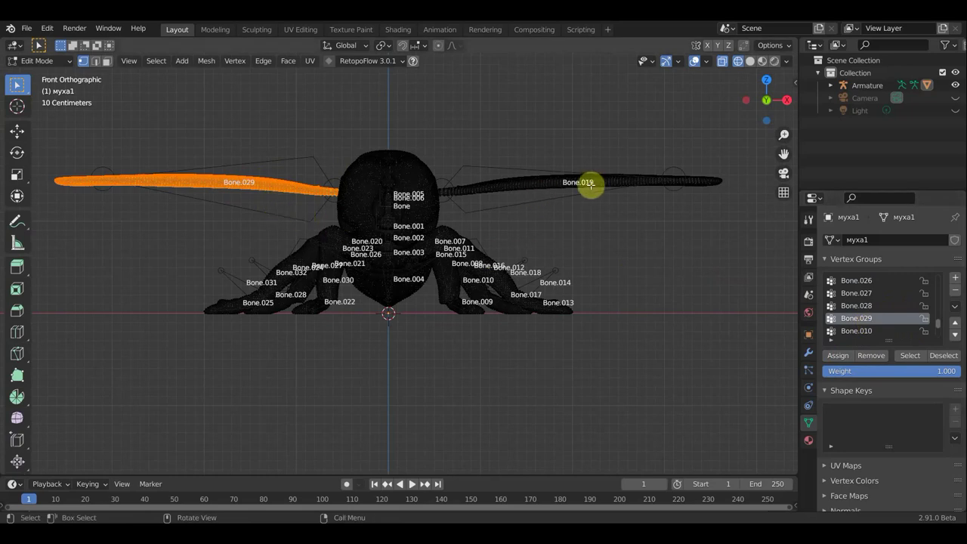
Step: Back in Object Mode with solid shading, parent the fly mesh to the Armature with Automatic Weights
click(45, 61)
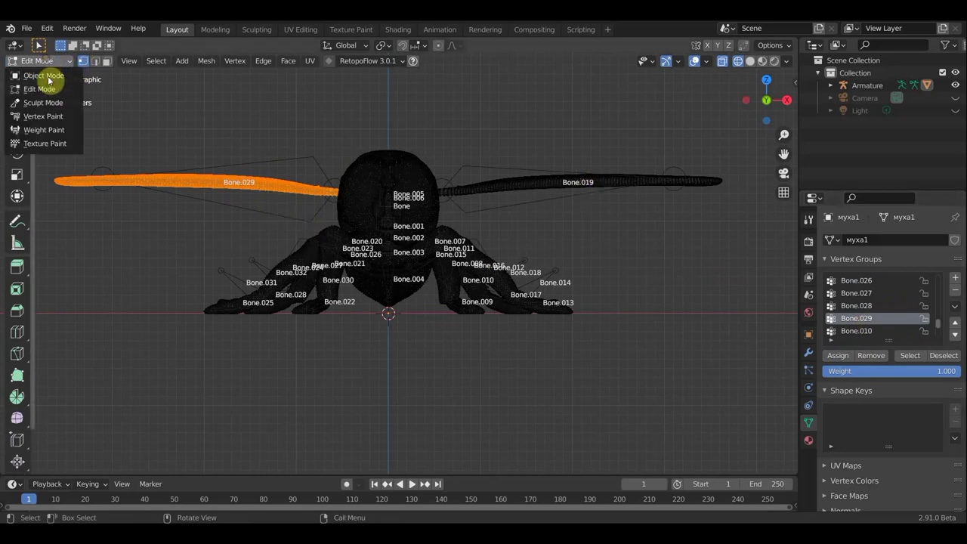
click(43, 76)
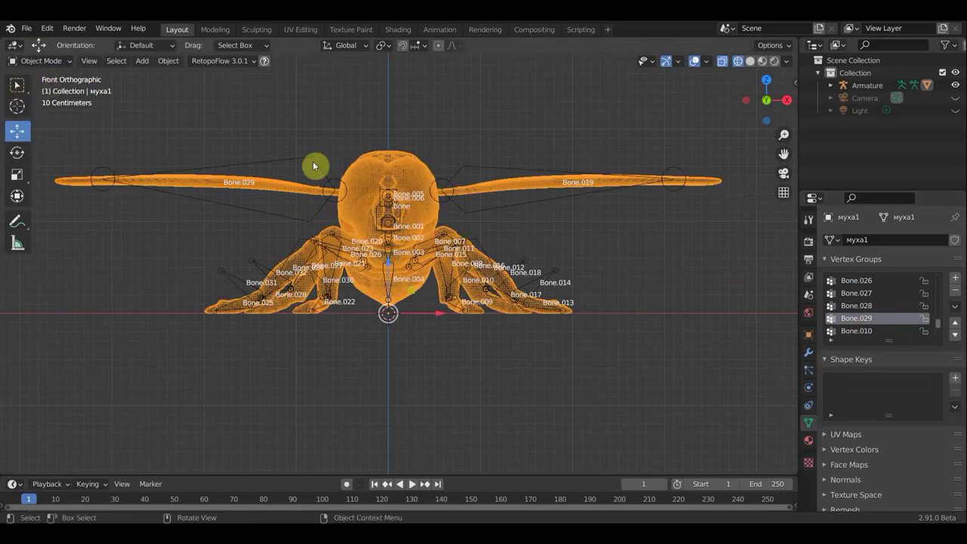
click(750, 61)
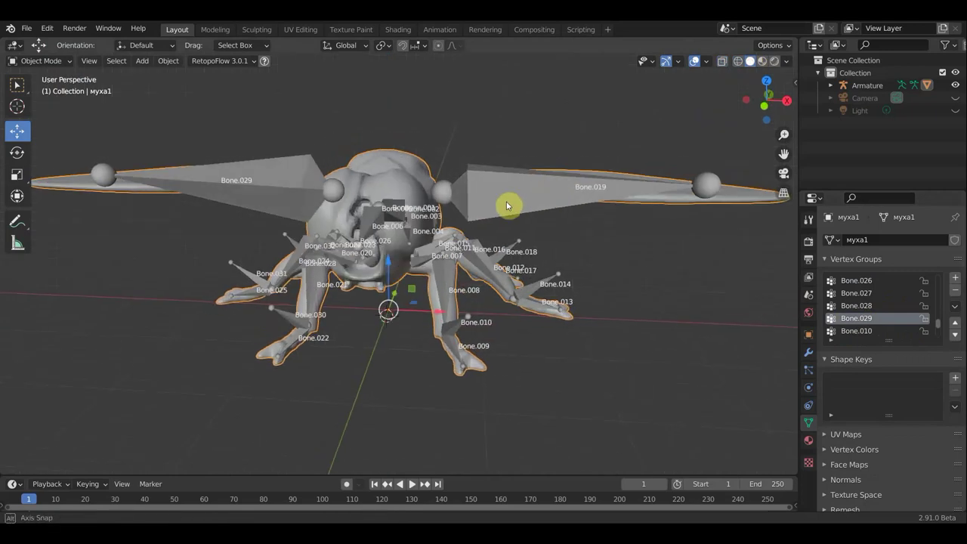
middle_drag(614, 152, 425, 215)
click(406, 195)
click(410, 187)
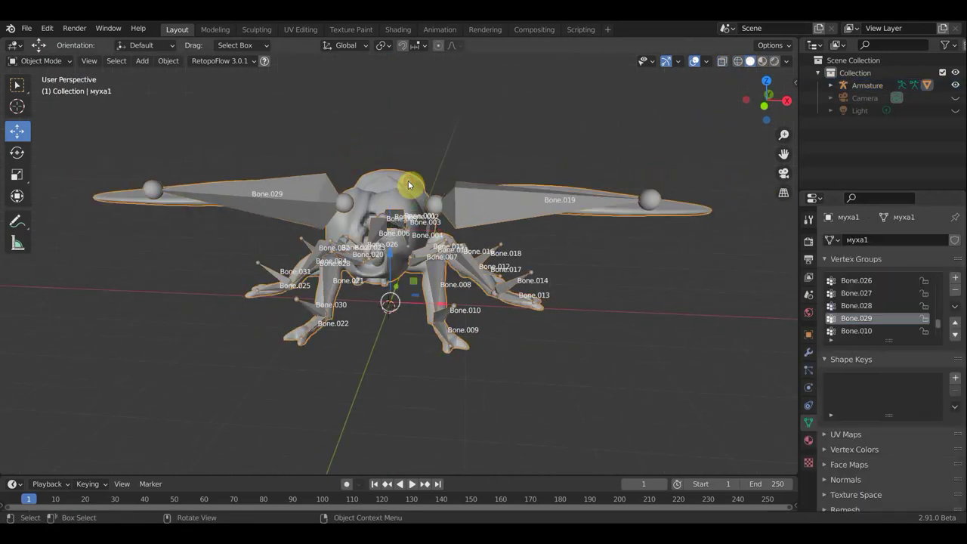
click(317, 195)
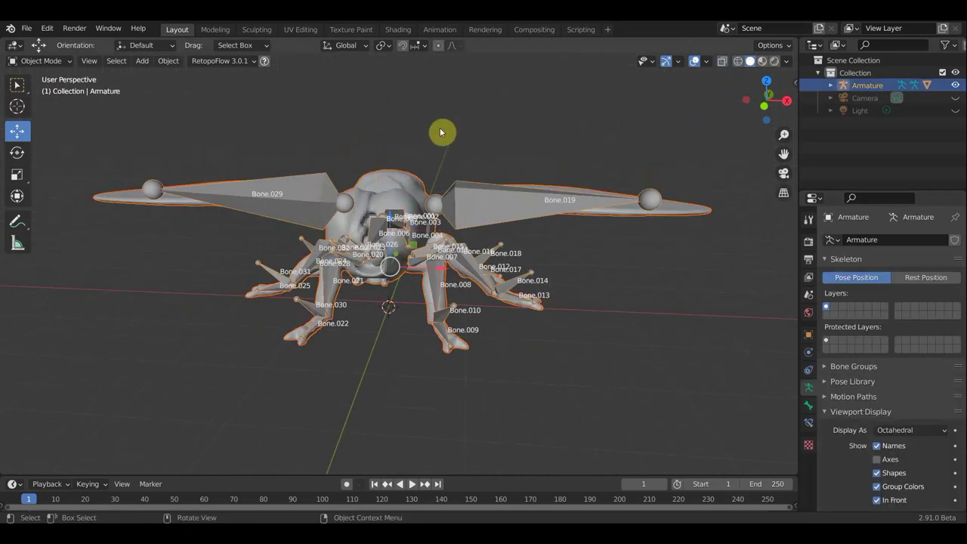
key(ctrl+p)
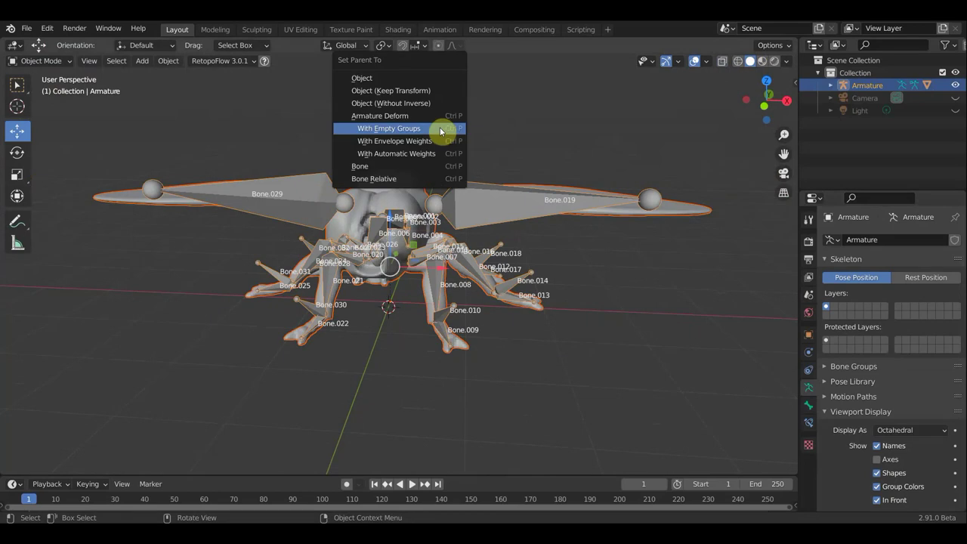
click(407, 153)
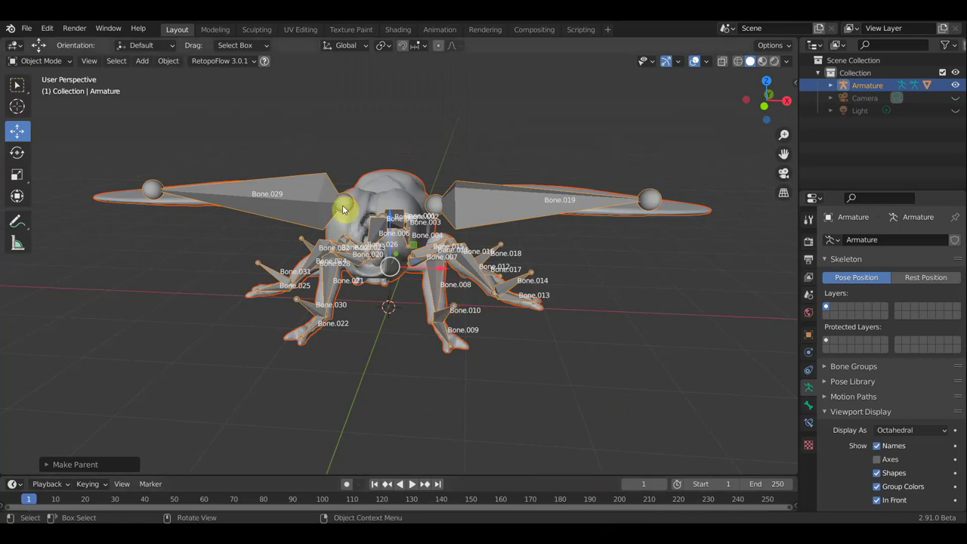
Step: Select only the armature and bring up the interaction mode choices
mouse_move(401, 256)
middle_down()
mouse_move(522, 244)
mouse_move(533, 211)
middle_up()
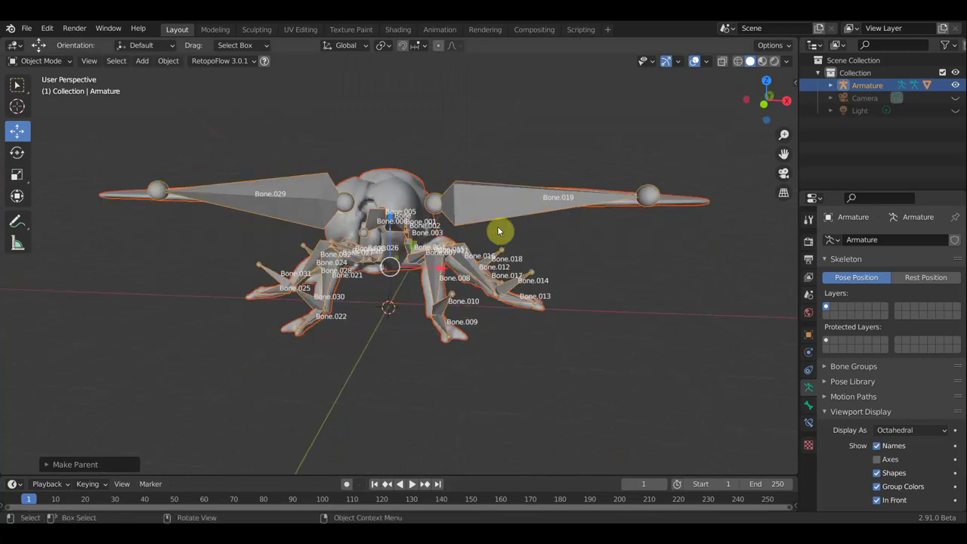
click(50, 60)
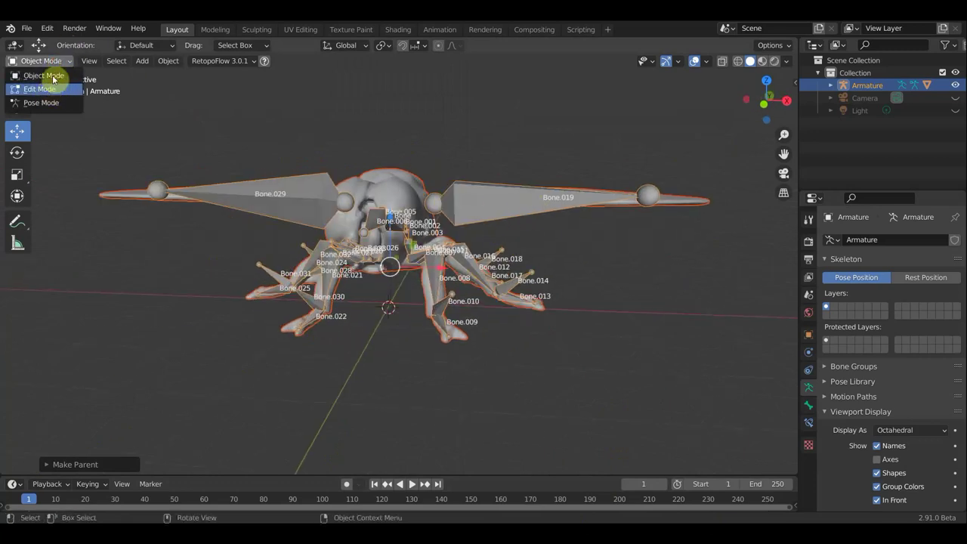
click(295, 191)
click(291, 197)
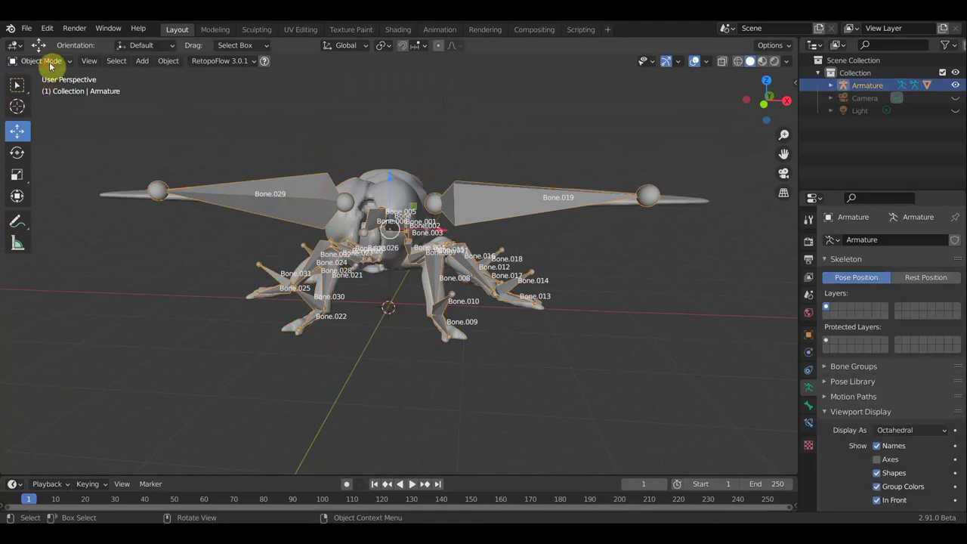
click(50, 61)
Step: In Pose Mode, rotate wing bone Bone.019 to test the wing flap
click(49, 104)
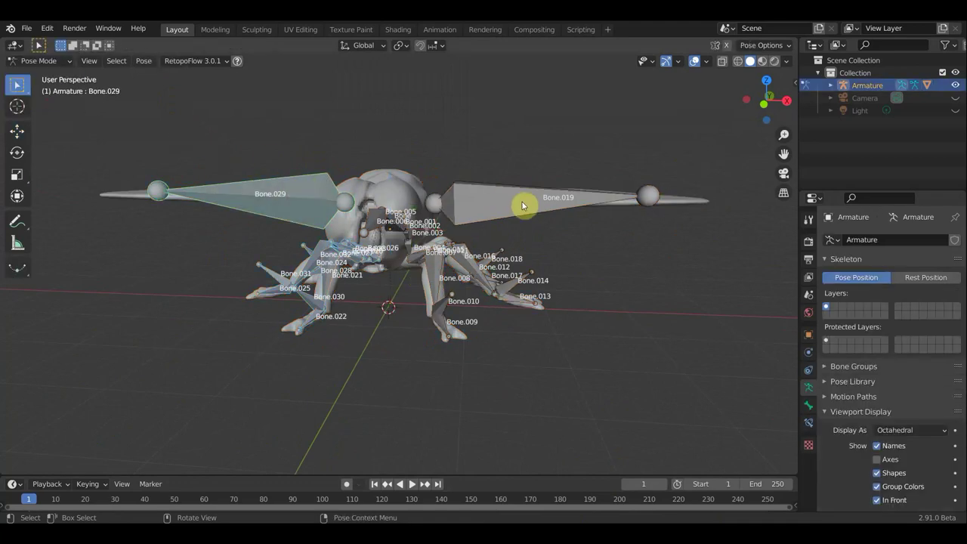
click(529, 238)
key(KP_1)
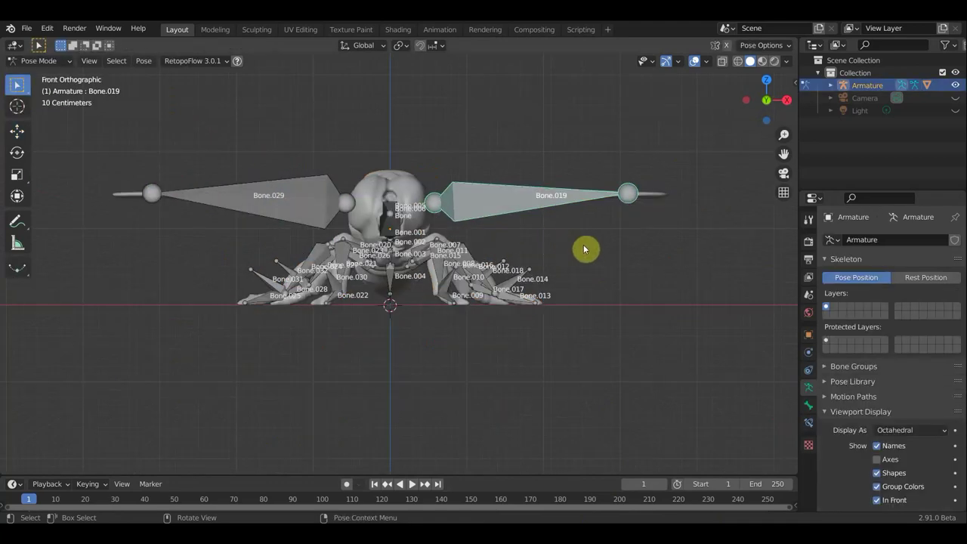
key(r)
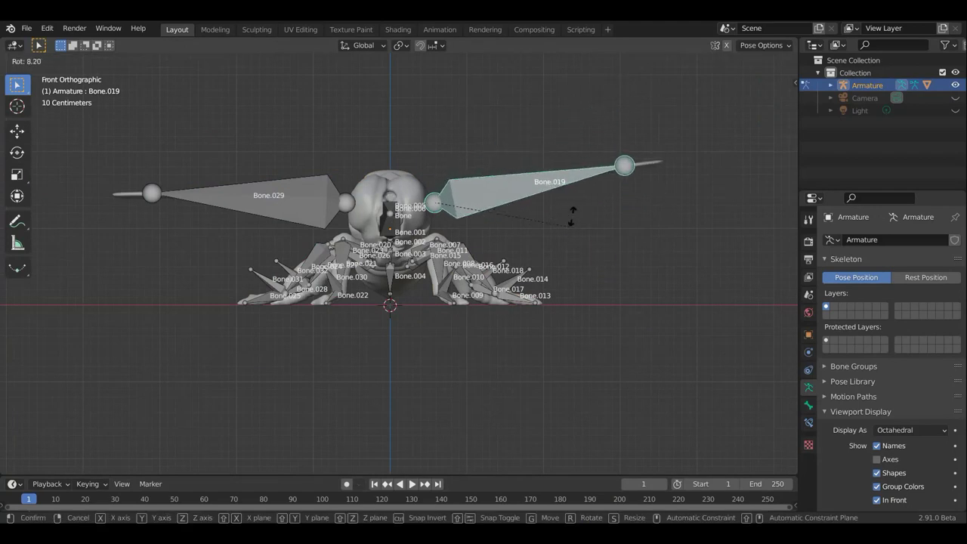
click(565, 235)
middle_drag(565, 234, 469, 303)
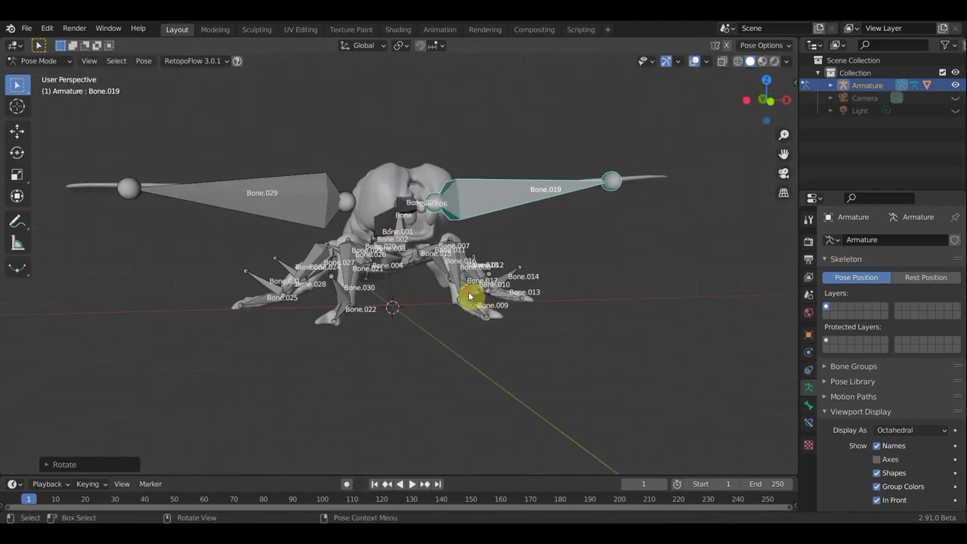
Step: Move leg bone Bone.010, undo the test poses, and return the armature to Object Mode
click(468, 296)
key(g)
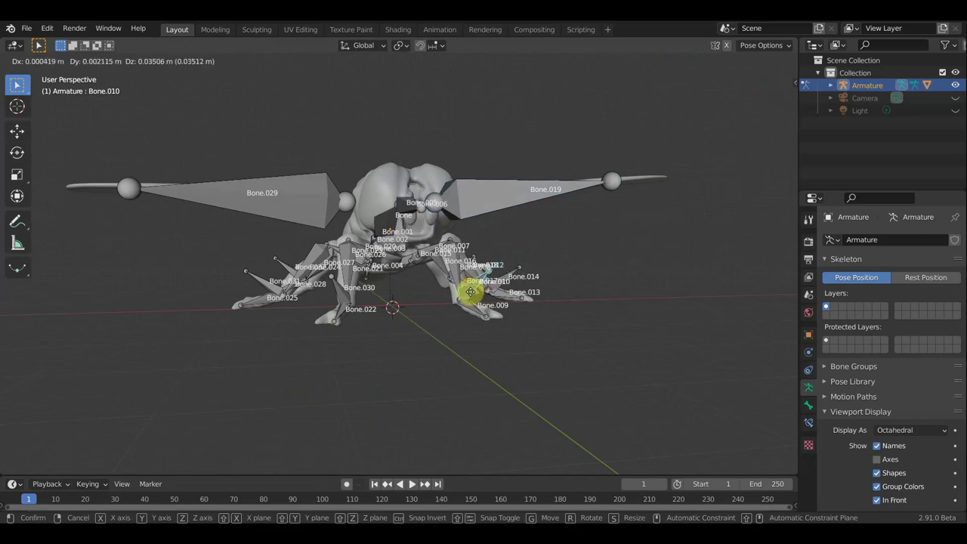
click(469, 289)
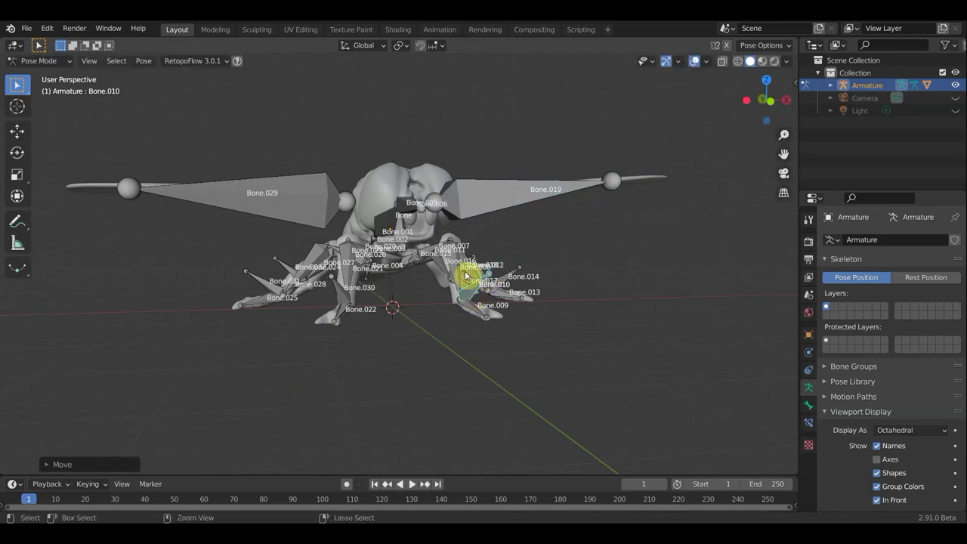
key(ctrl+z)
key(ctrl+z)
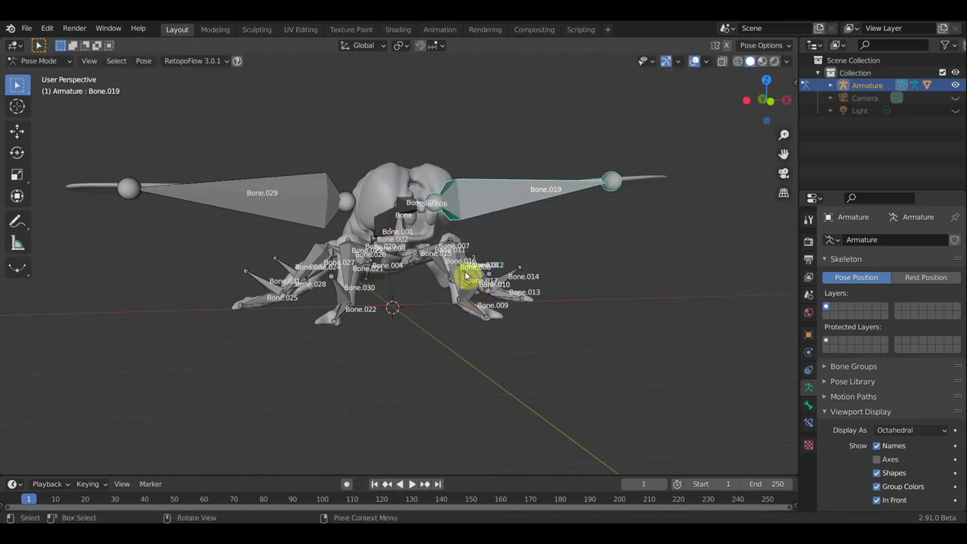
key(KP_1)
click(49, 61)
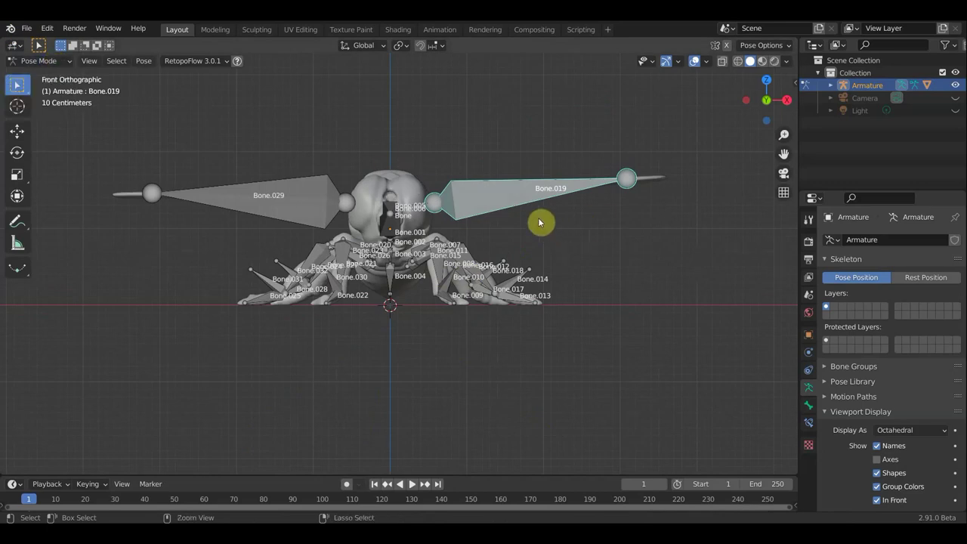
key(ctrl+z)
key(a)
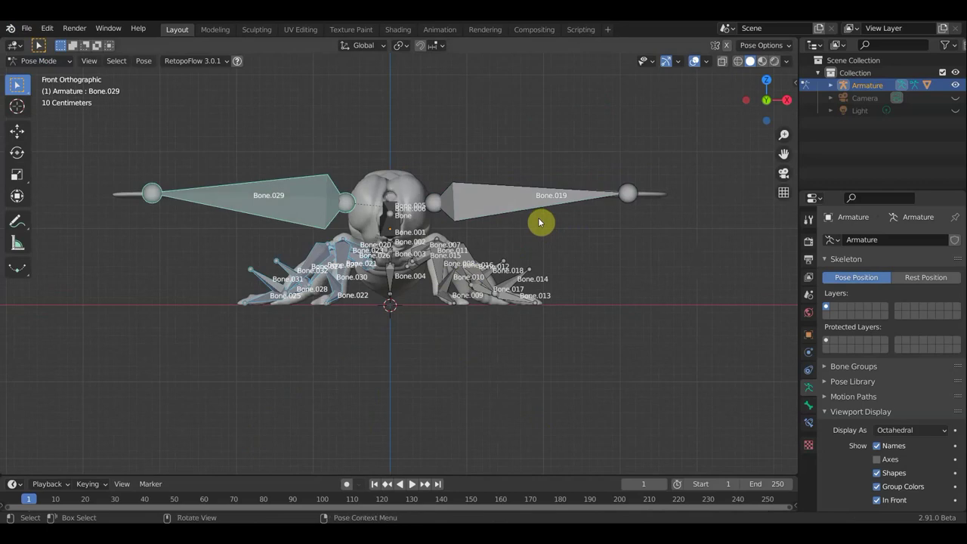
key(ctrl+Tab)
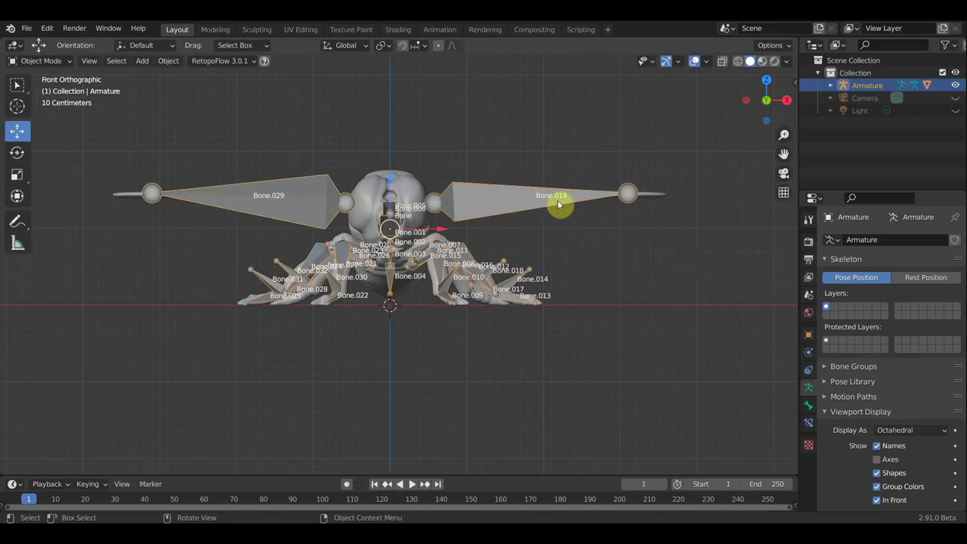
Step: Select the муха1 mesh and delete leg vertex groups Bone.028, Bone.027 and three more
mouse_move(529, 225)
middle_down()
mouse_move(511, 242)
mouse_move(529, 248)
mouse_move(514, 256)
mouse_move(514, 275)
mouse_move(589, 219)
mouse_move(533, 211)
middle_up()
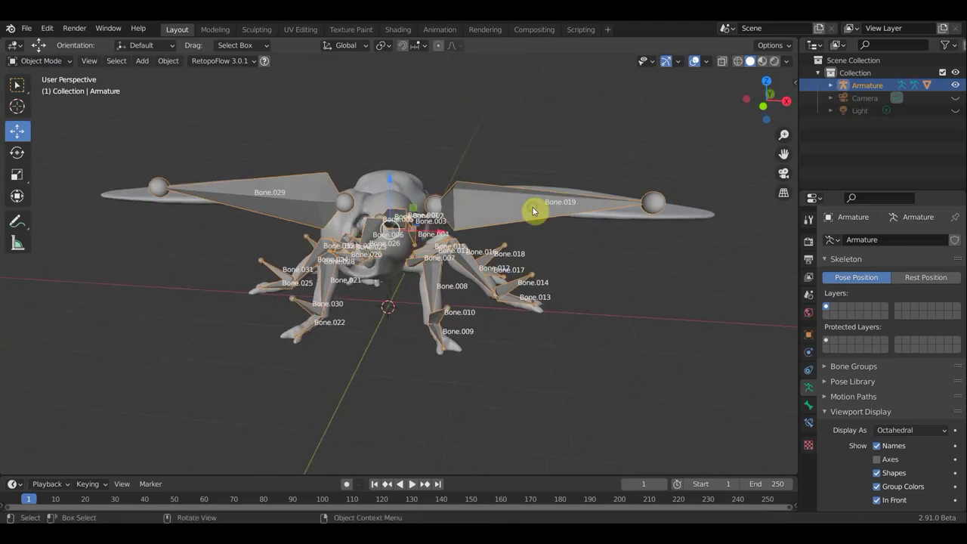
middle_drag(471, 212, 480, 204)
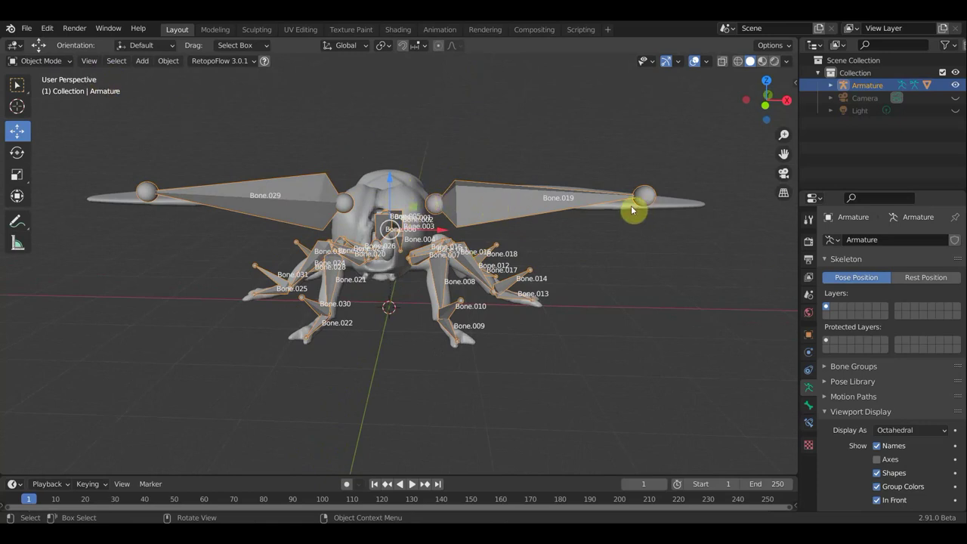
click(680, 202)
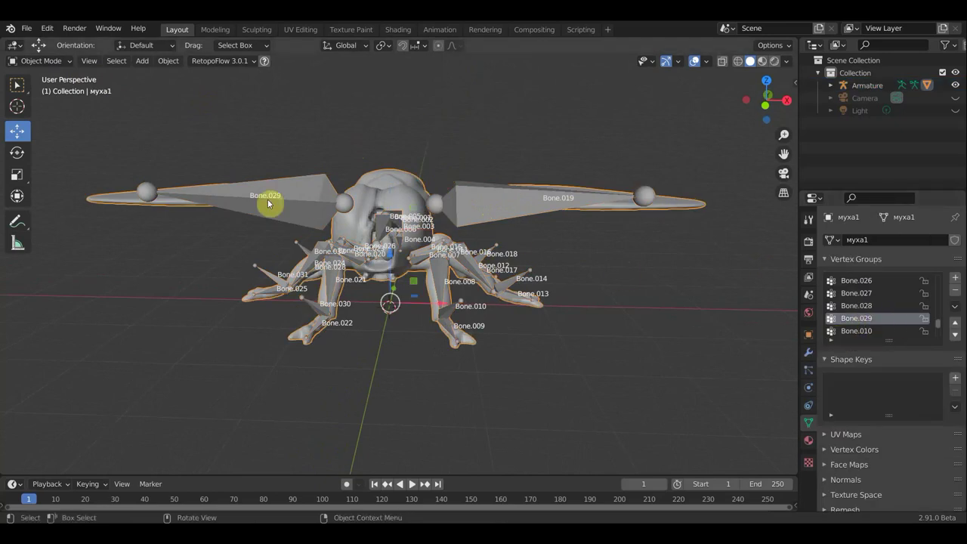
click(869, 306)
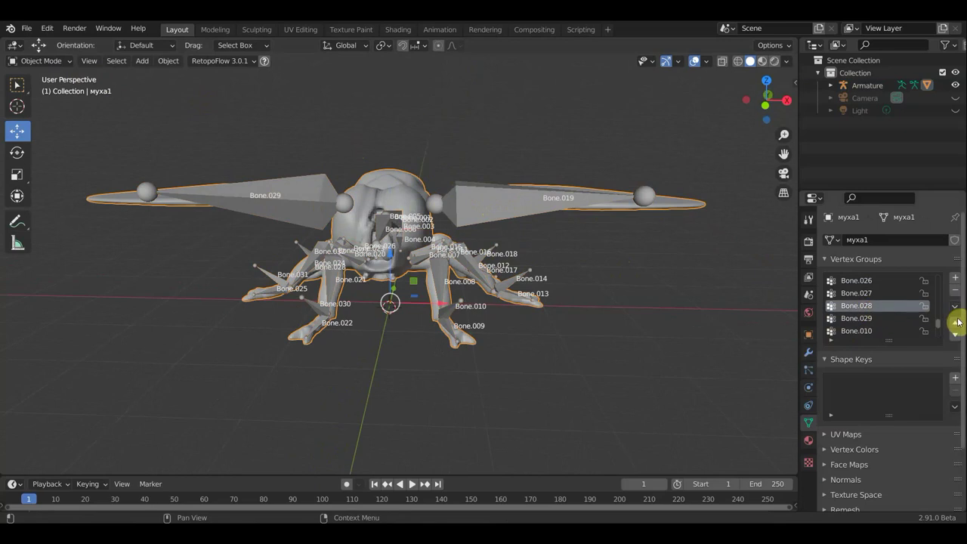
click(956, 292)
click(956, 293)
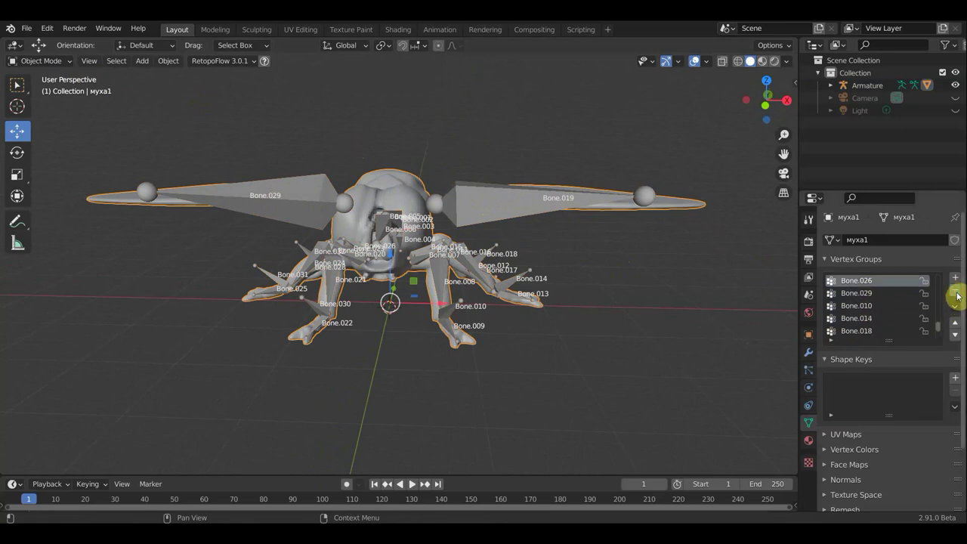
scroll(869, 316, up, 2)
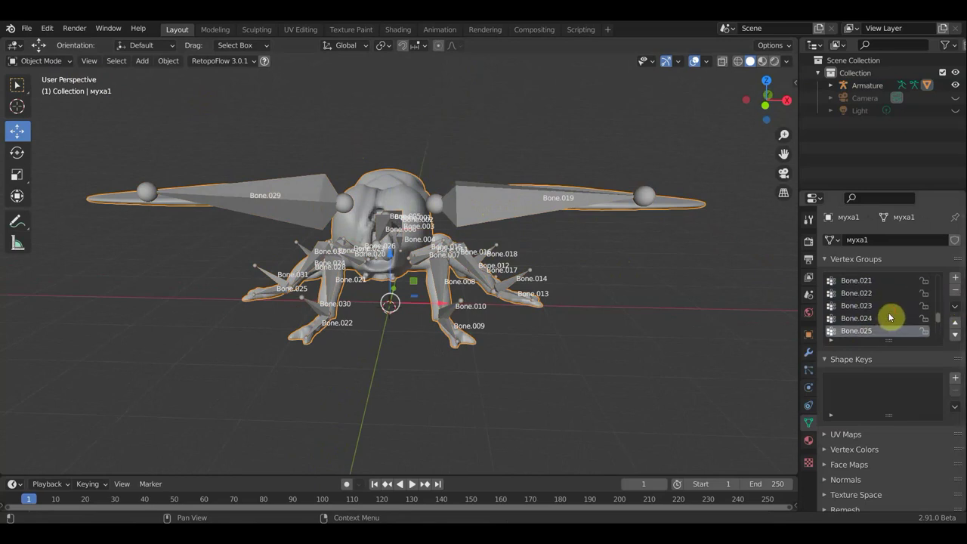
click(956, 290)
click(957, 291)
click(956, 290)
click(956, 291)
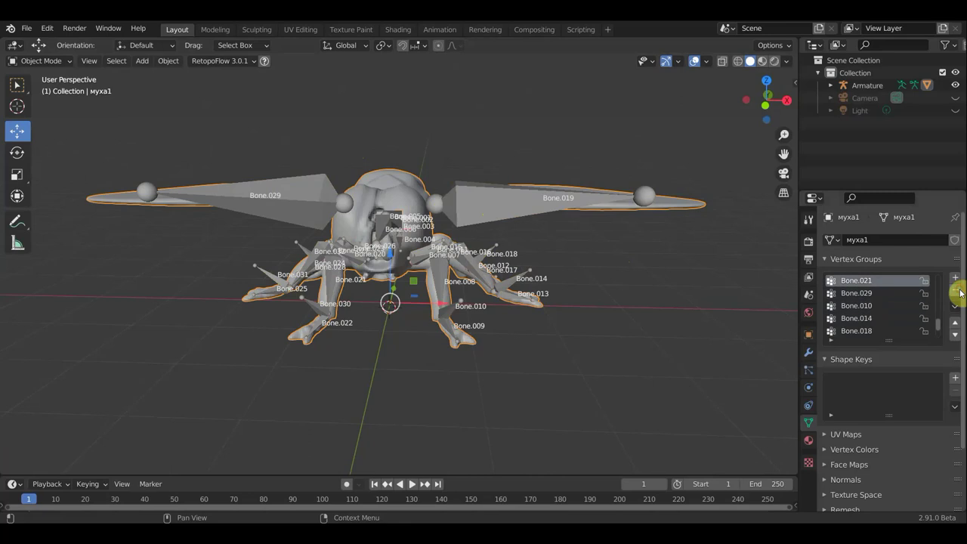
Step: Delete the remaining leg groups Bone.021, Bone.020, Bone.018, Bone.014 and Bone.010
scroll(870, 310, up, 3)
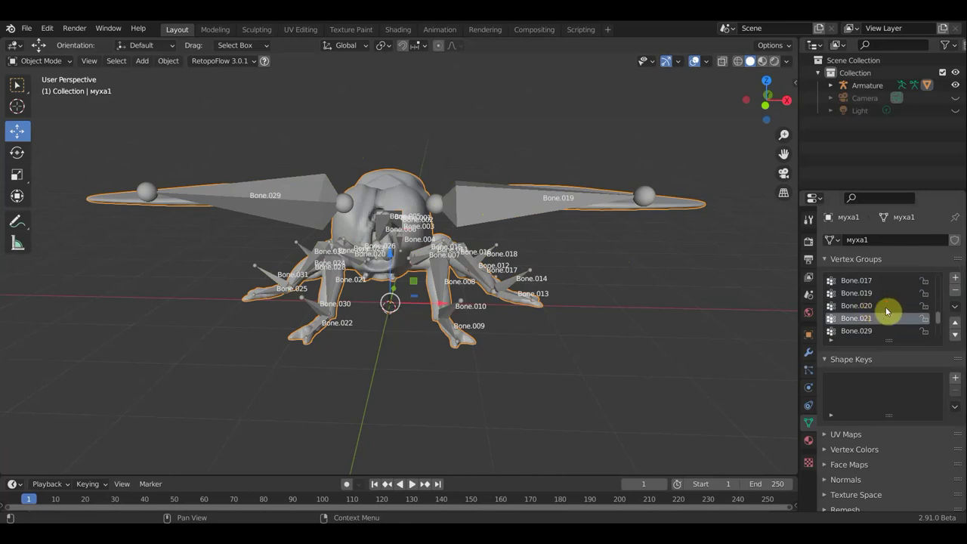
click(956, 291)
click(957, 291)
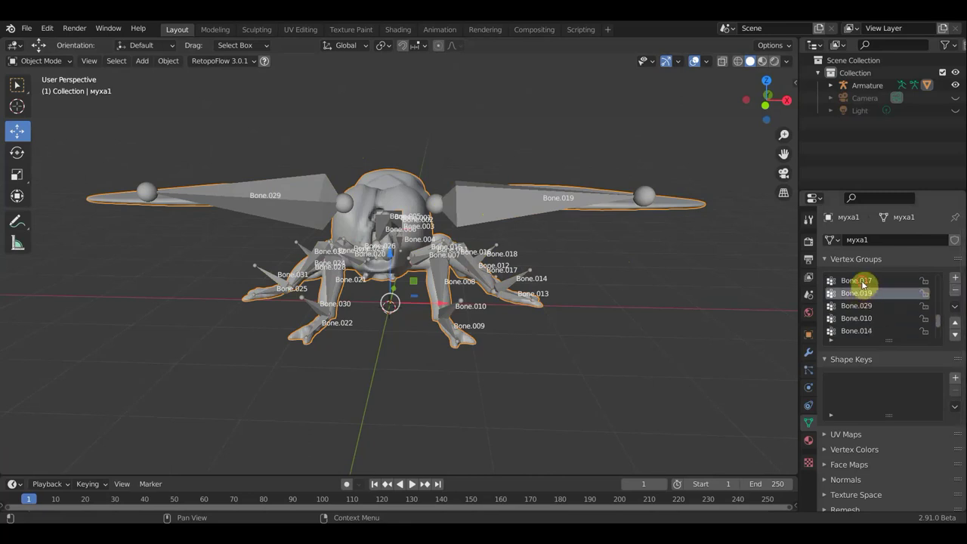
click(861, 281)
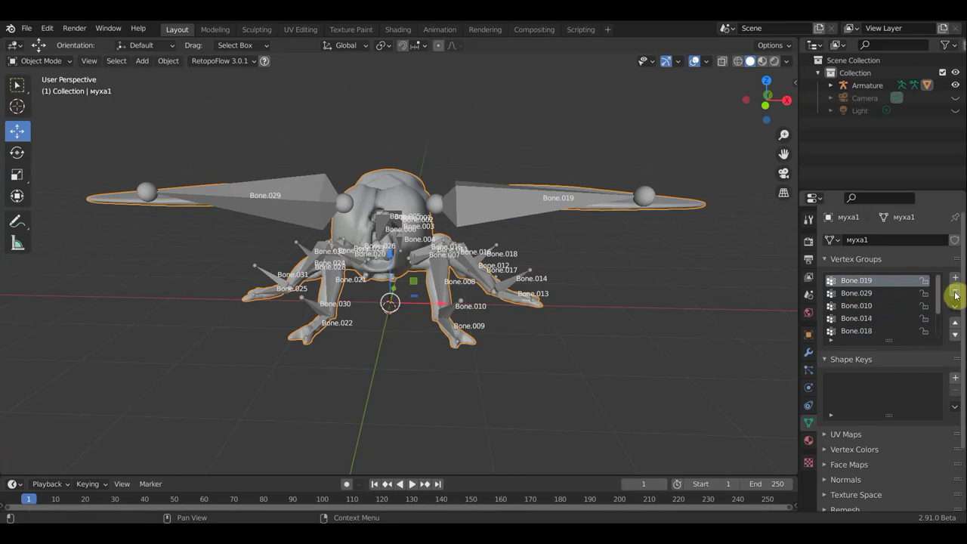
click(871, 331)
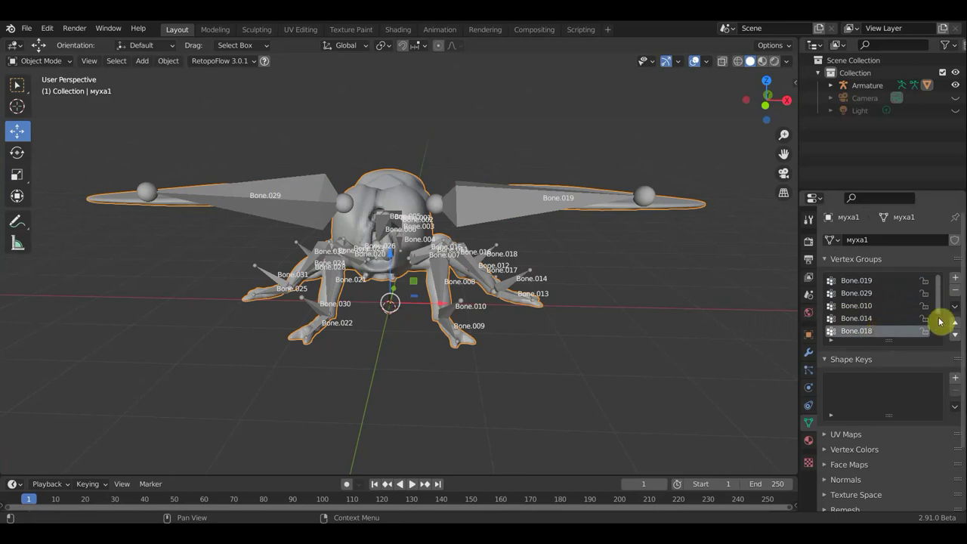
scroll(906, 327, down, 3)
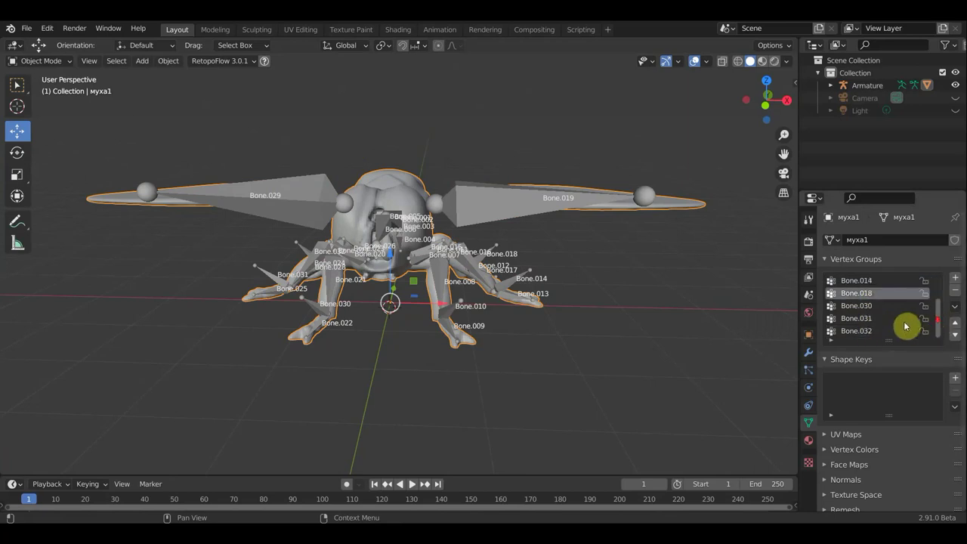
click(863, 332)
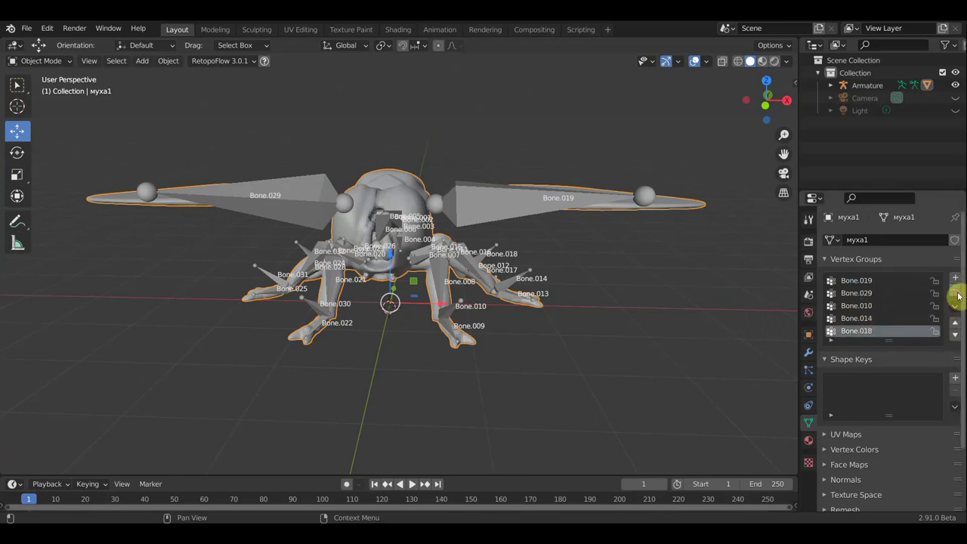
click(957, 295)
click(956, 294)
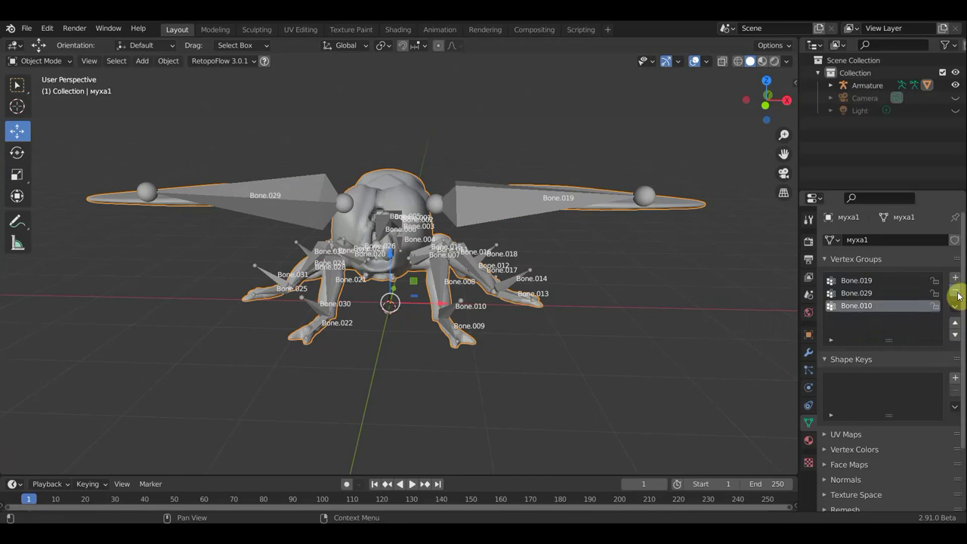
click(957, 295)
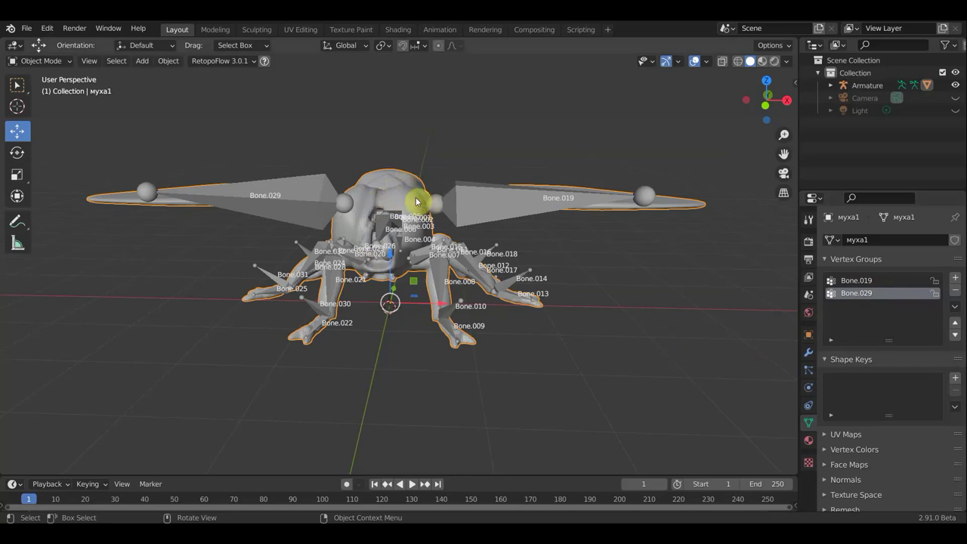
Step: Parent the fly mesh муха1 to the Armature using With Automatic Weights
click(486, 201)
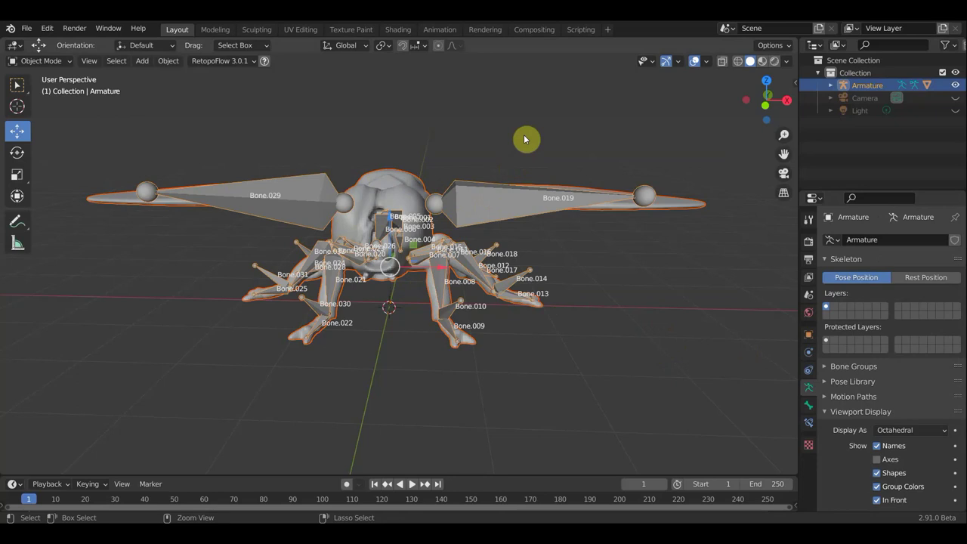
key(ctrl+p)
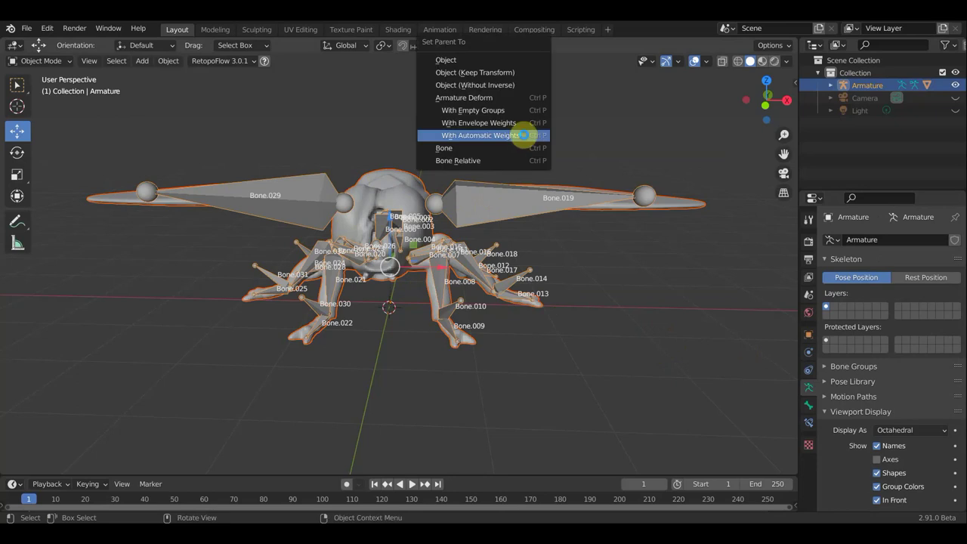
click(524, 135)
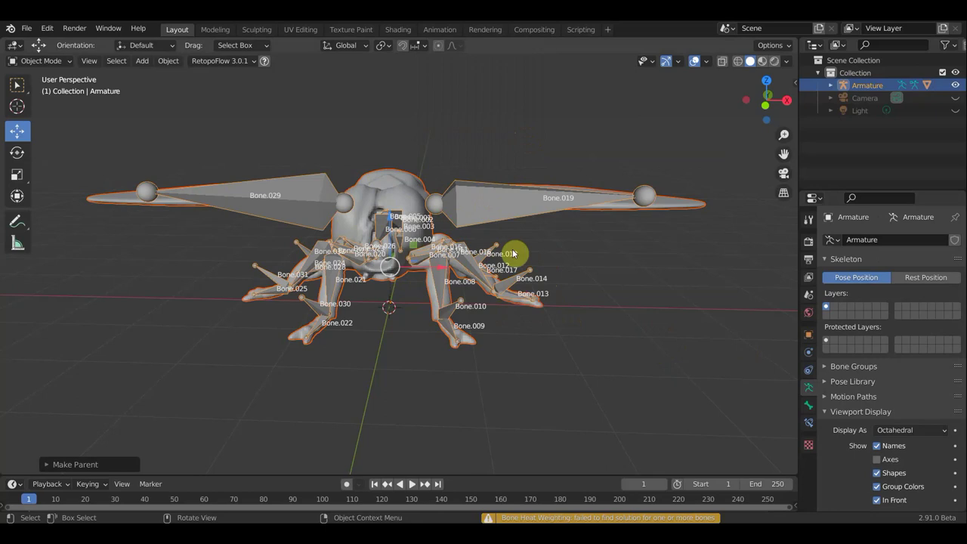
middle_drag(501, 256, 519, 261)
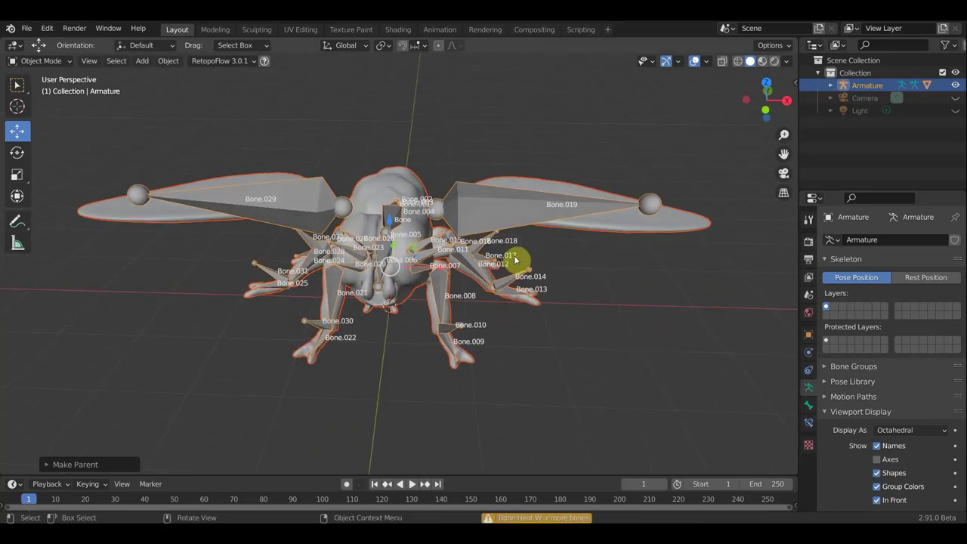
Step: Select the муха1 mesh and switch it into Edit Mode
click(180, 214)
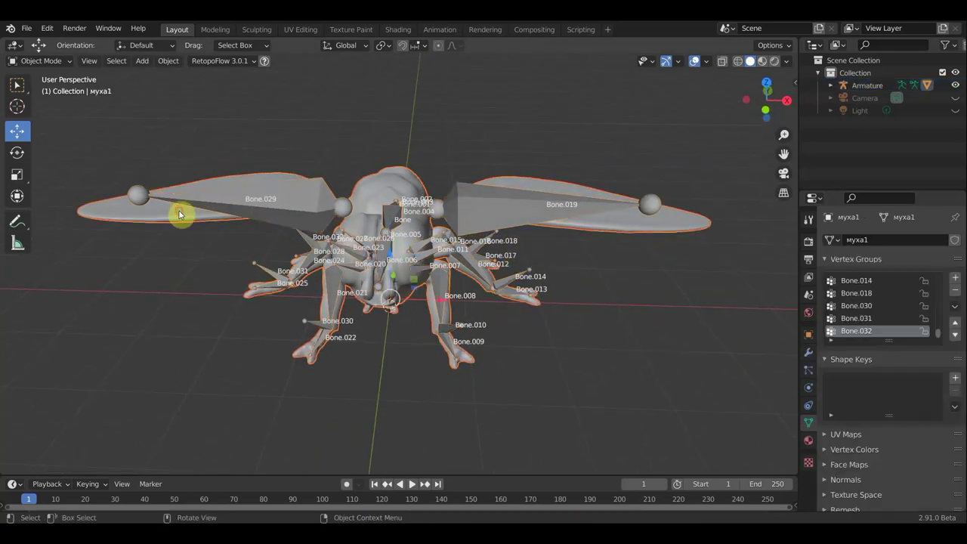
mouse_move(597, 219)
middle_down()
mouse_move(598, 250)
mouse_move(593, 216)
middle_up()
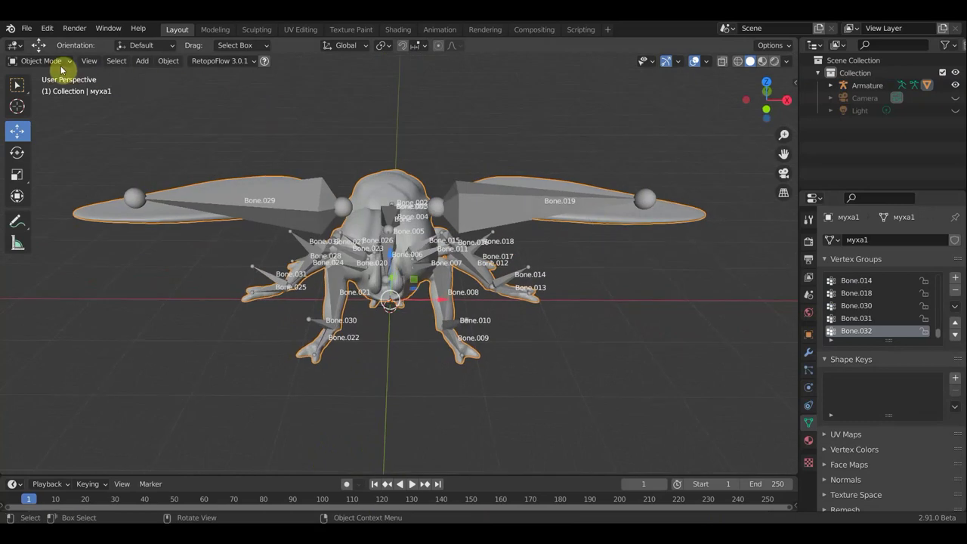
click(54, 62)
click(38, 89)
mouse_move(669, 252)
middle_down()
mouse_move(652, 246)
mouse_move(711, 244)
middle_up()
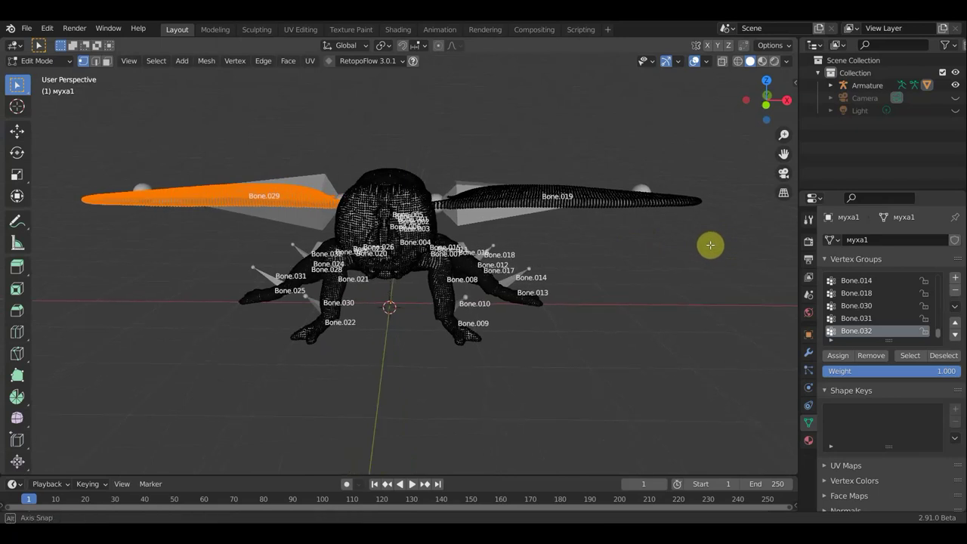
Step: Box-select both wings, then show the model in wireframe from the front view
drag(725, 218, 435, 161)
scroll(458, 178, up, 2)
scroll(468, 177, up, 2)
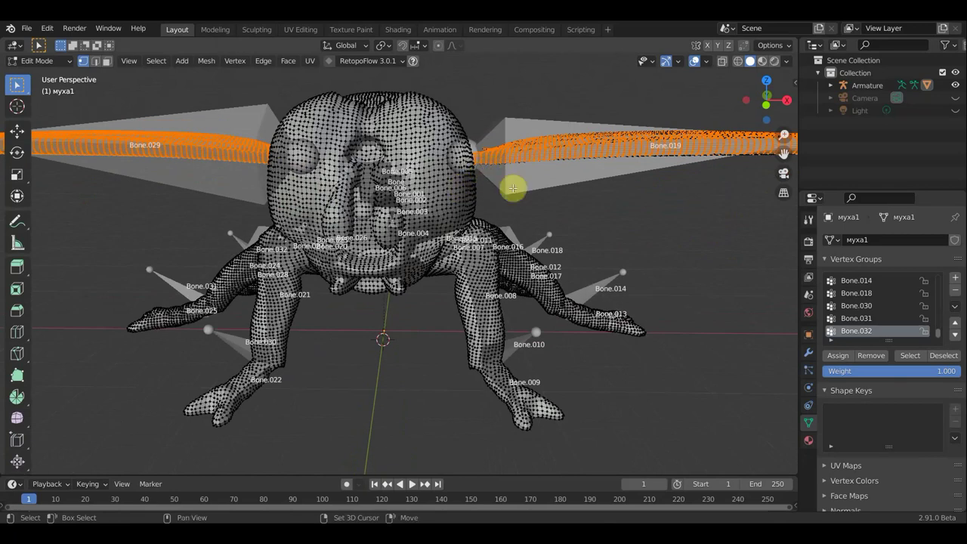
mouse_move(512, 188)
middle_down()
mouse_move(488, 210)
mouse_move(488, 195)
middle_up()
drag(487, 176, 456, 149)
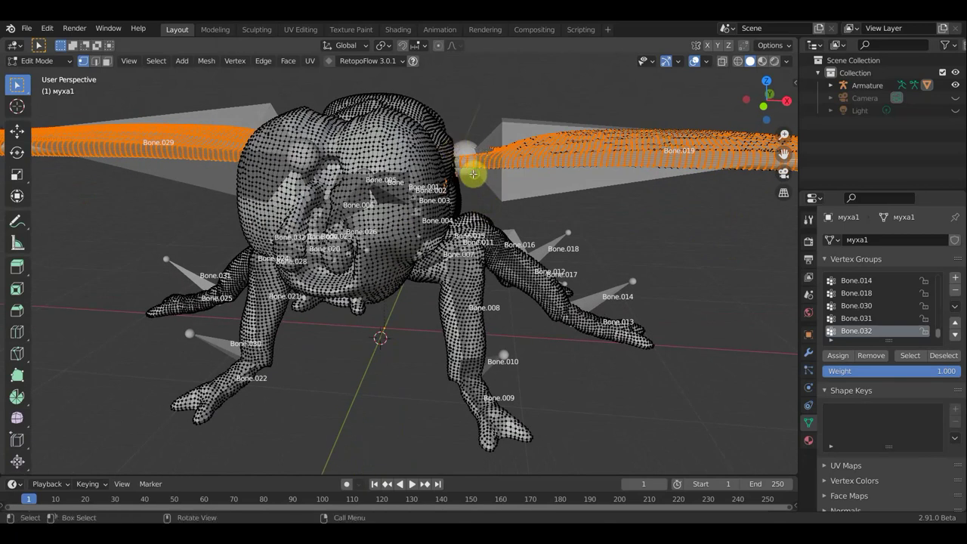
middle_drag(473, 173, 443, 164)
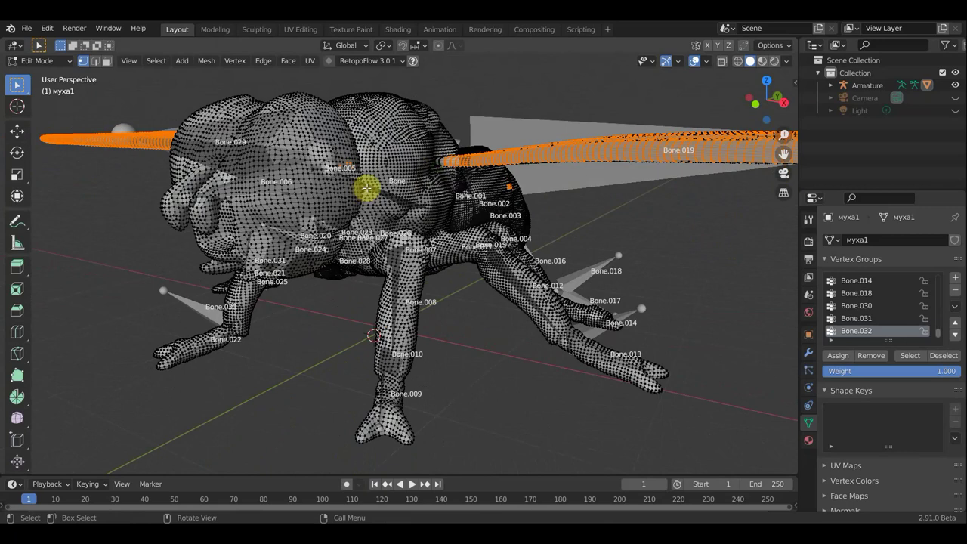
click(738, 61)
key(KP_1)
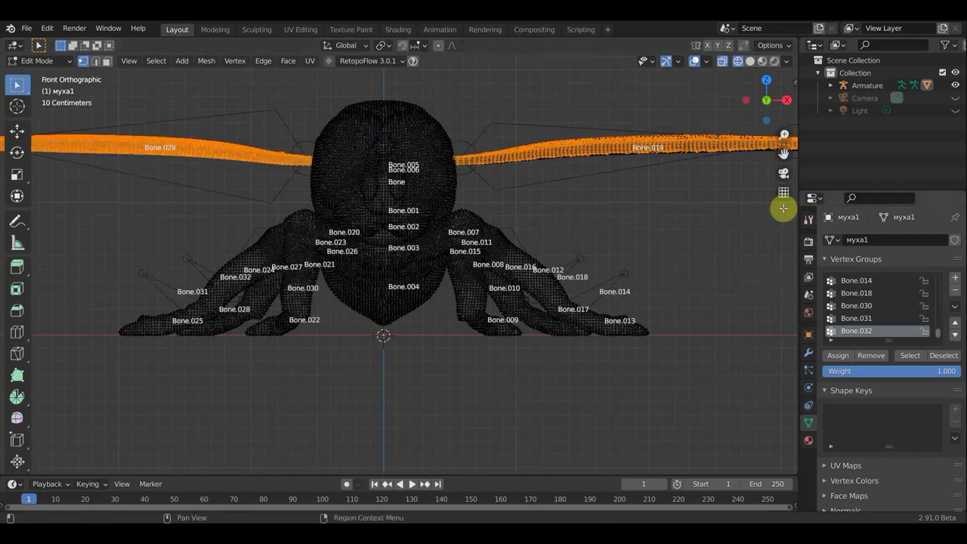
Step: Select all the geometry of both wings using box and circle selection in front view
scroll(691, 218, down, 3)
drag(651, 225, 429, 171)
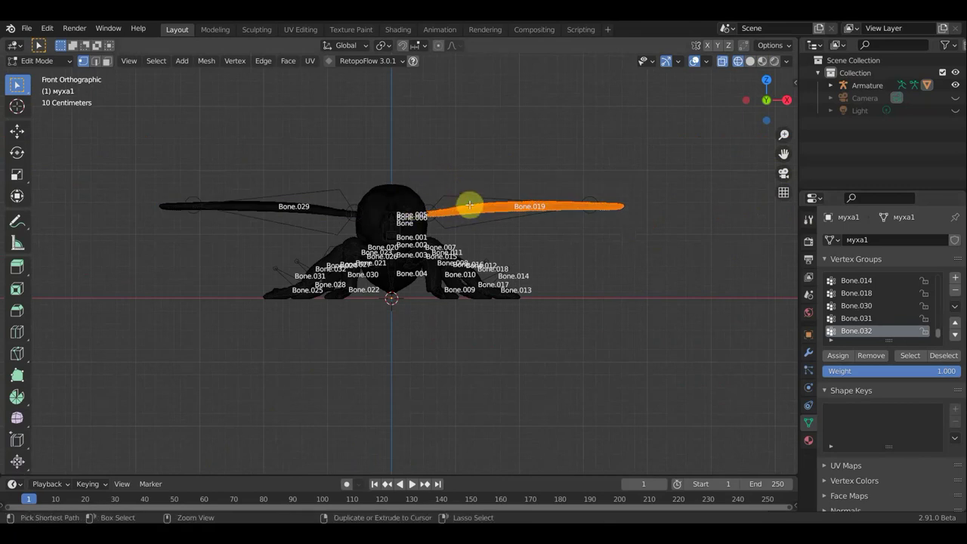
key(ctrl+z)
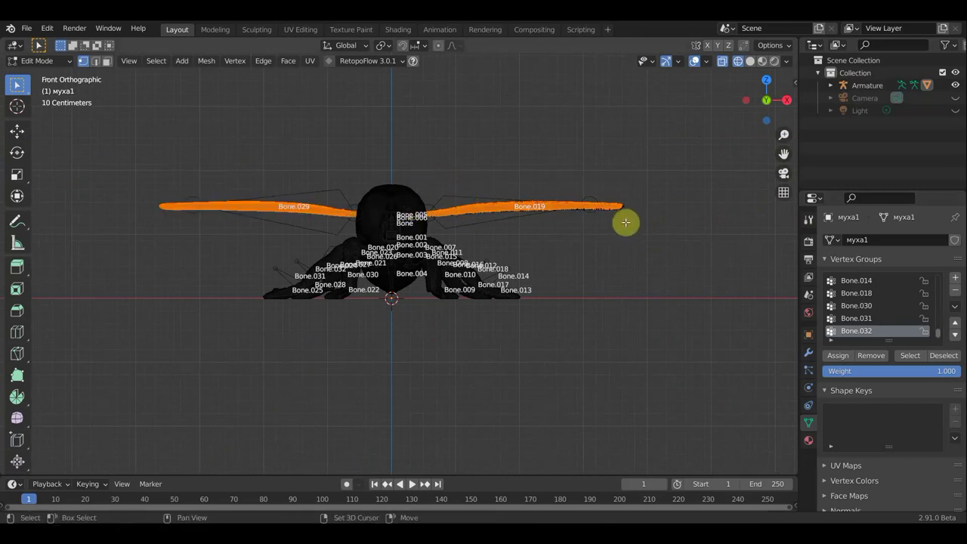
drag(639, 220, 430, 177)
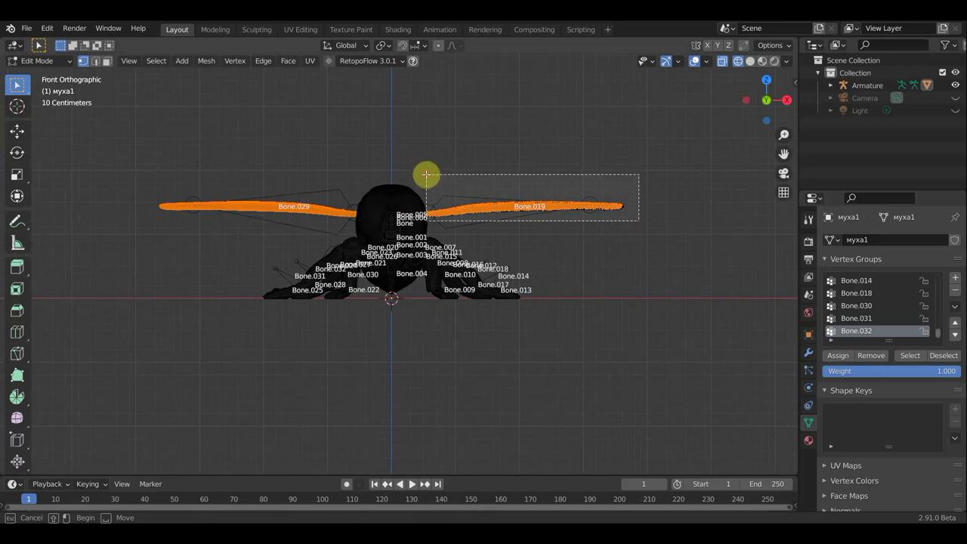
drag(426, 174, 426, 174)
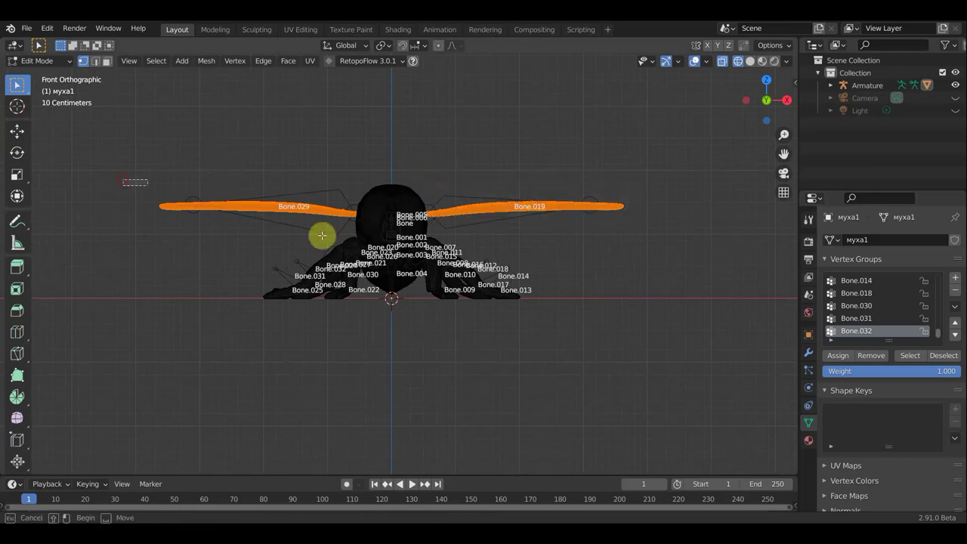
drag(322, 235, 356, 223)
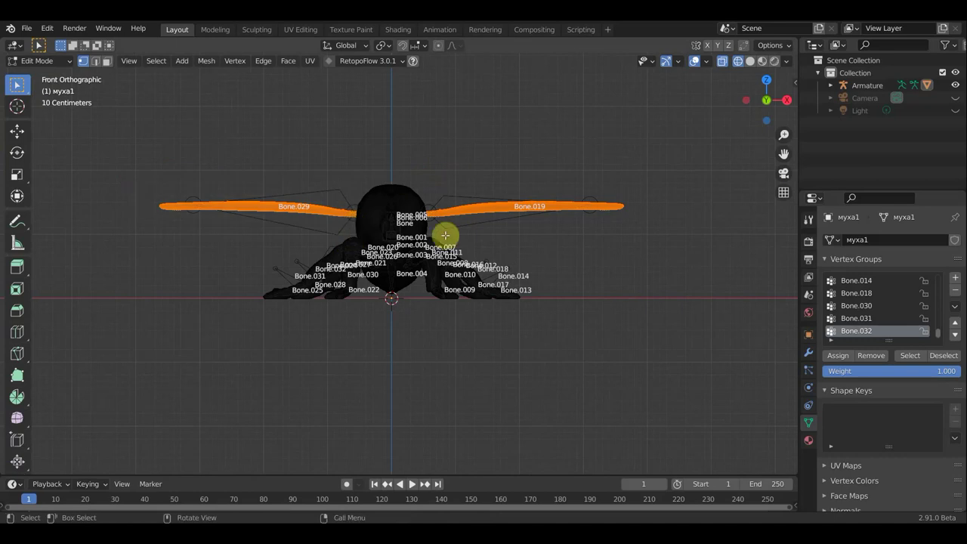
mouse_move(443, 231)
middle_down()
mouse_move(336, 243)
mouse_move(345, 255)
mouse_move(346, 241)
middle_up()
key(c)
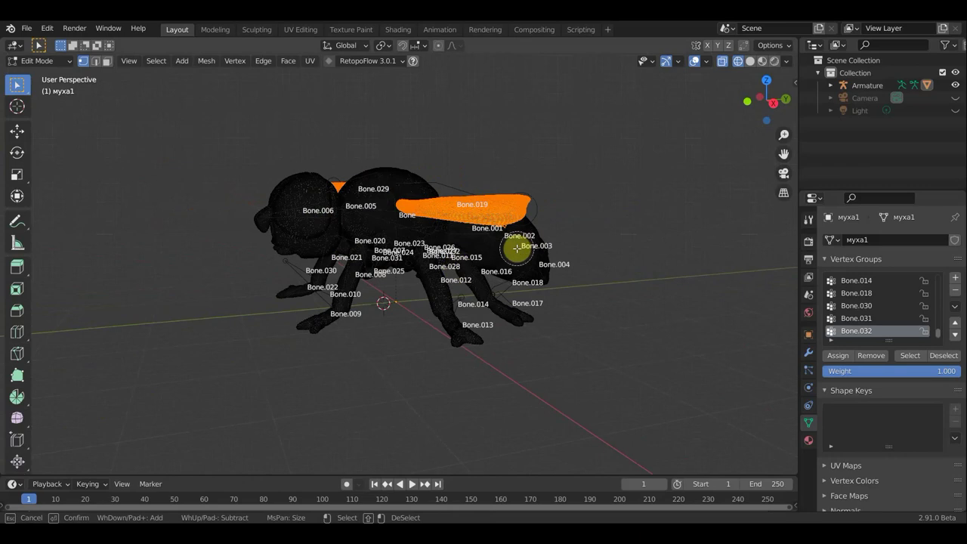
mouse_move(517, 247)
middle_down()
mouse_move(460, 237)
mouse_move(486, 227)
middle_up()
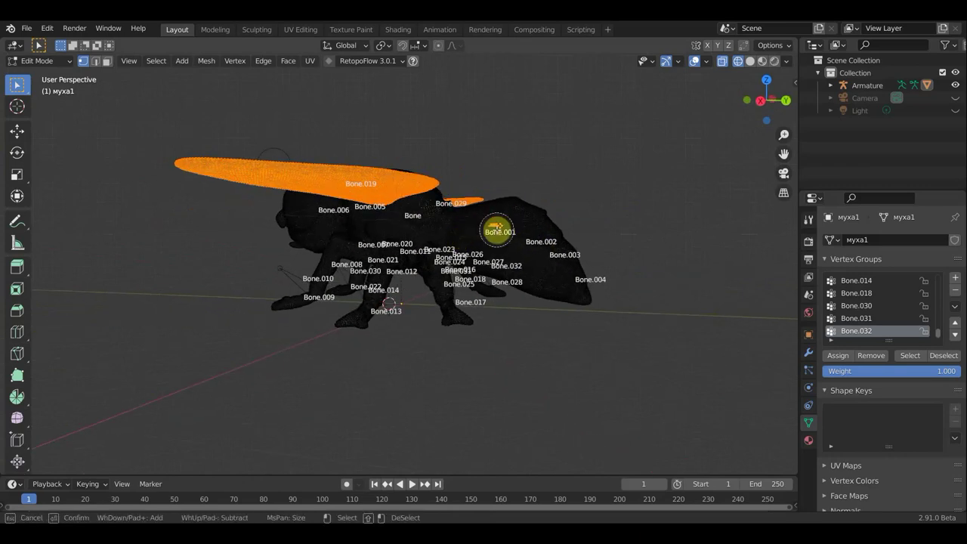
right_click(594, 165)
key(KP_1)
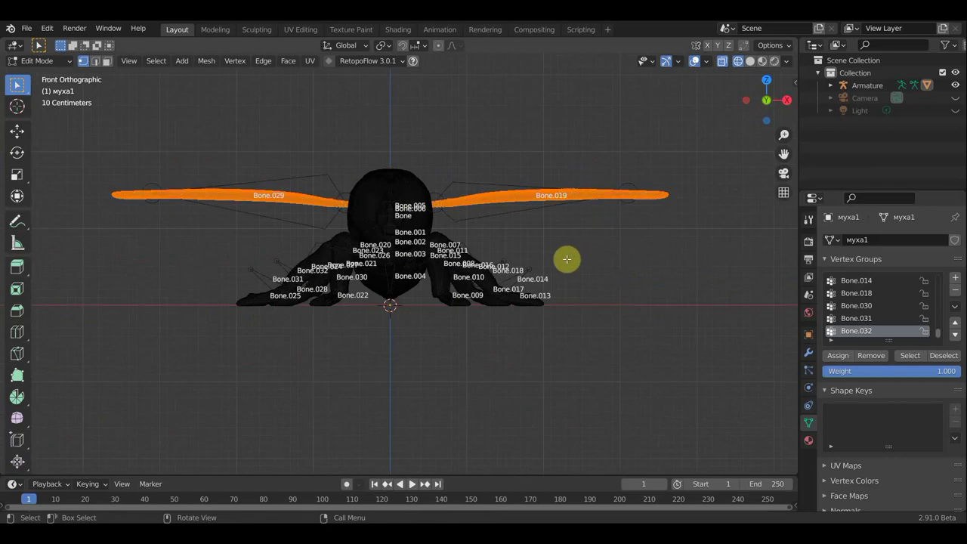
Step: Separate the selected wings into their own object with Separate > Selection
key(p)
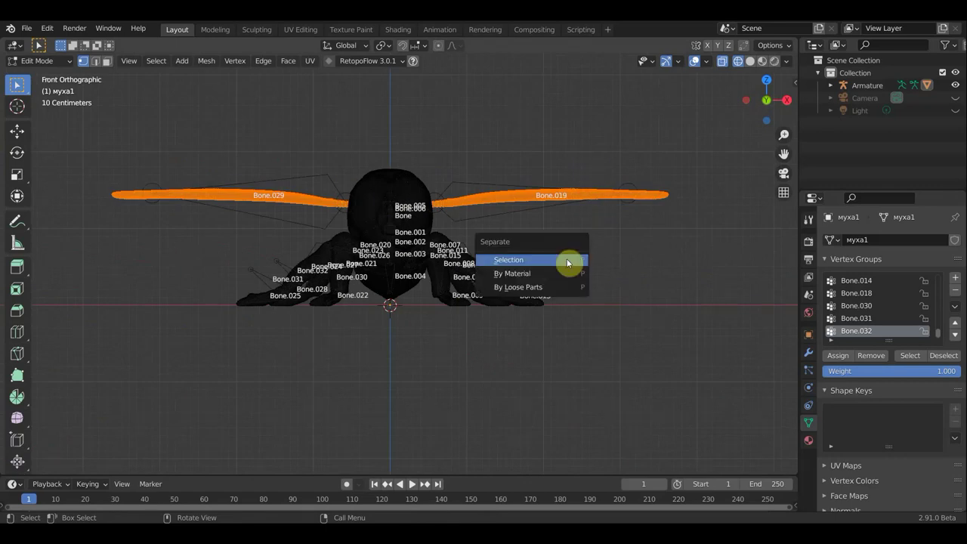
click(566, 259)
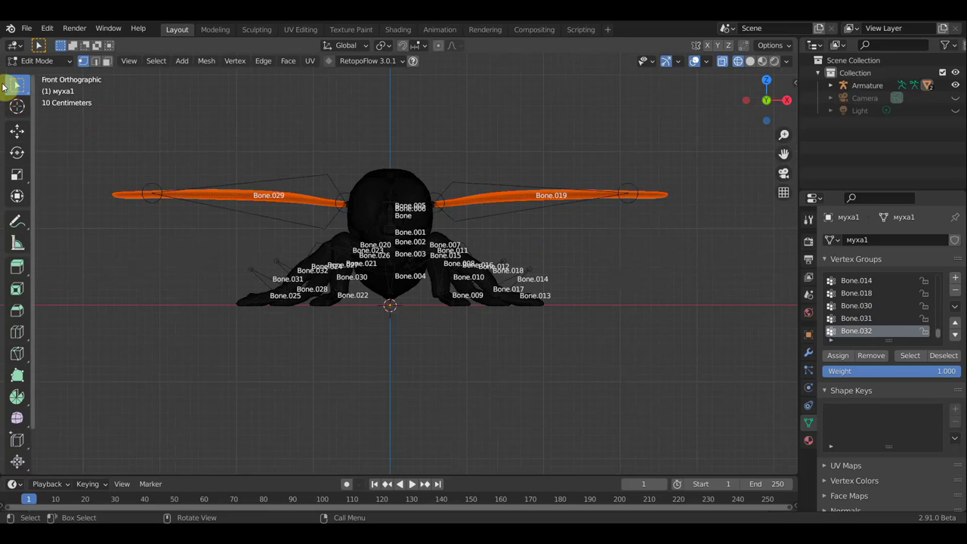
click(45, 62)
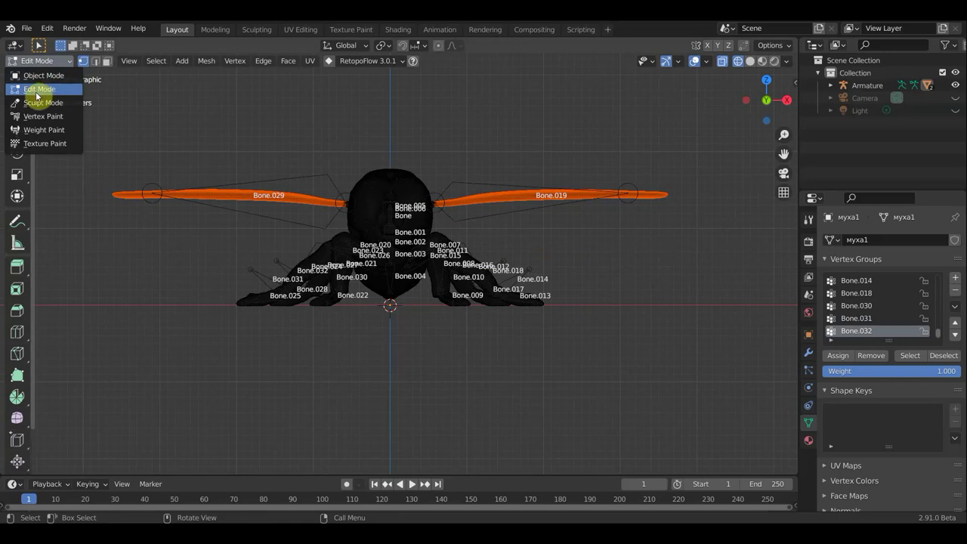
Step: In Object Mode with solid shading, parent the wings to the Armature with automatic weights, then select them
click(43, 75)
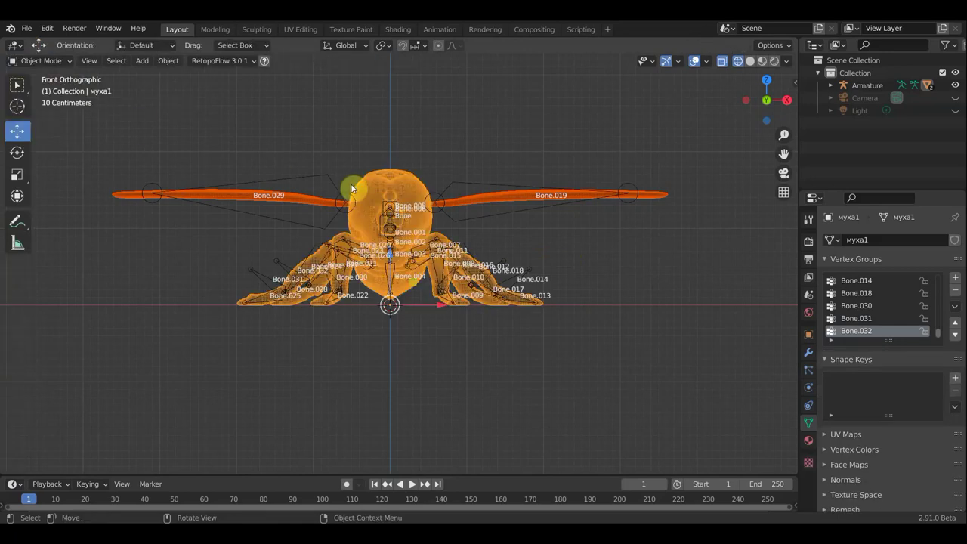
click(747, 62)
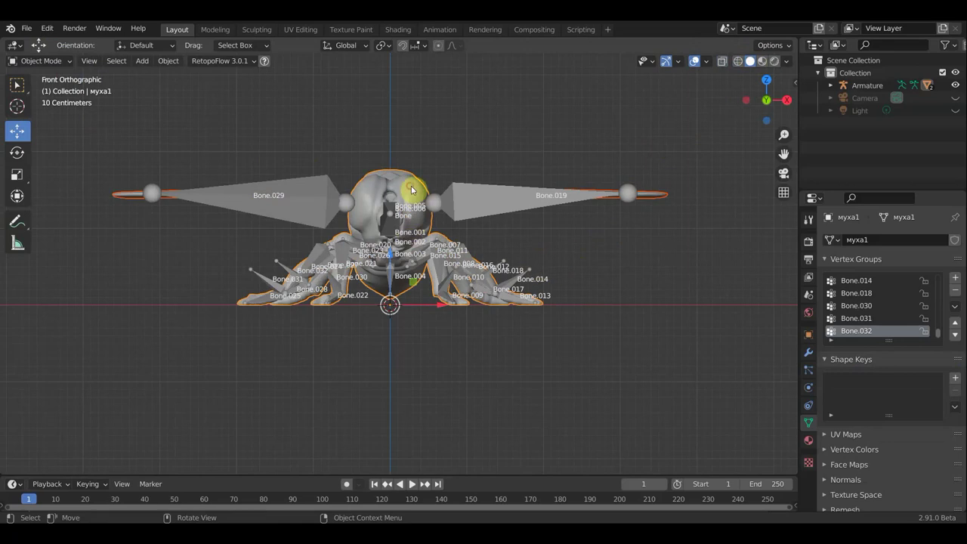
click(476, 208)
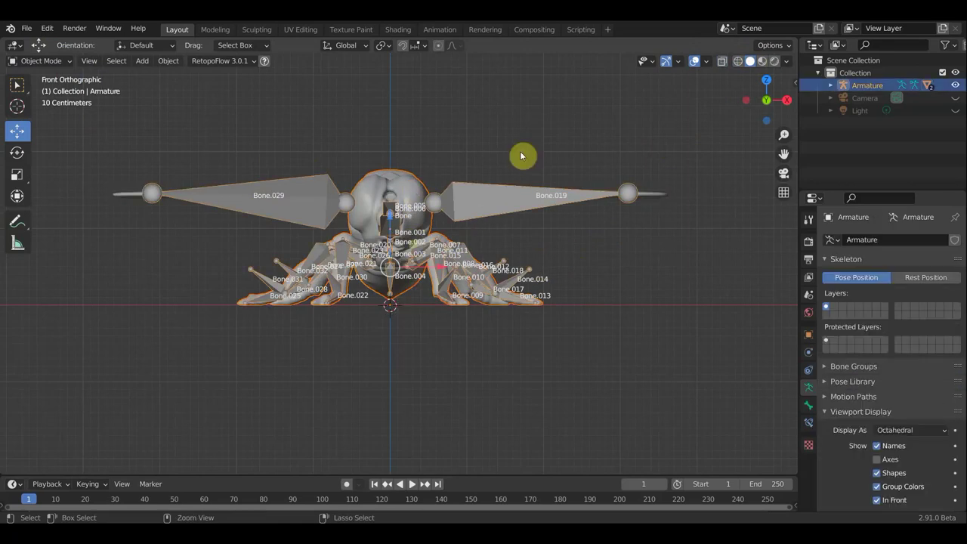
key(ctrl+p)
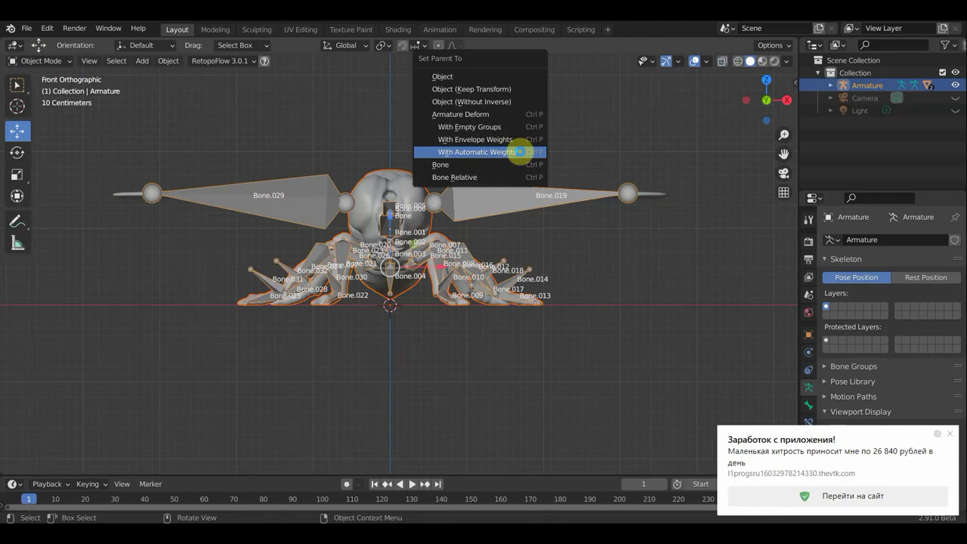
click(520, 152)
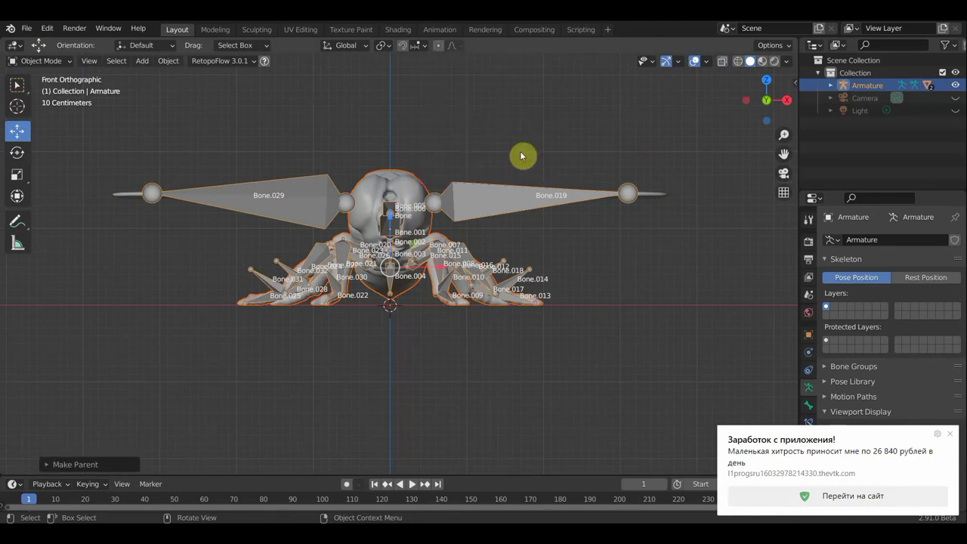
click(949, 434)
mouse_move(589, 342)
middle_down()
mouse_move(567, 363)
mouse_move(576, 398)
mouse_move(608, 367)
middle_up()
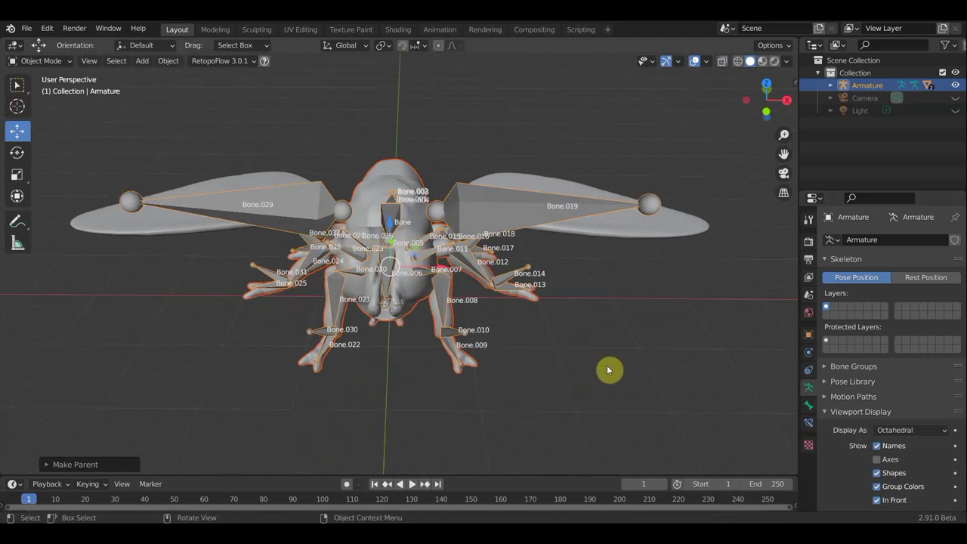
click(653, 230)
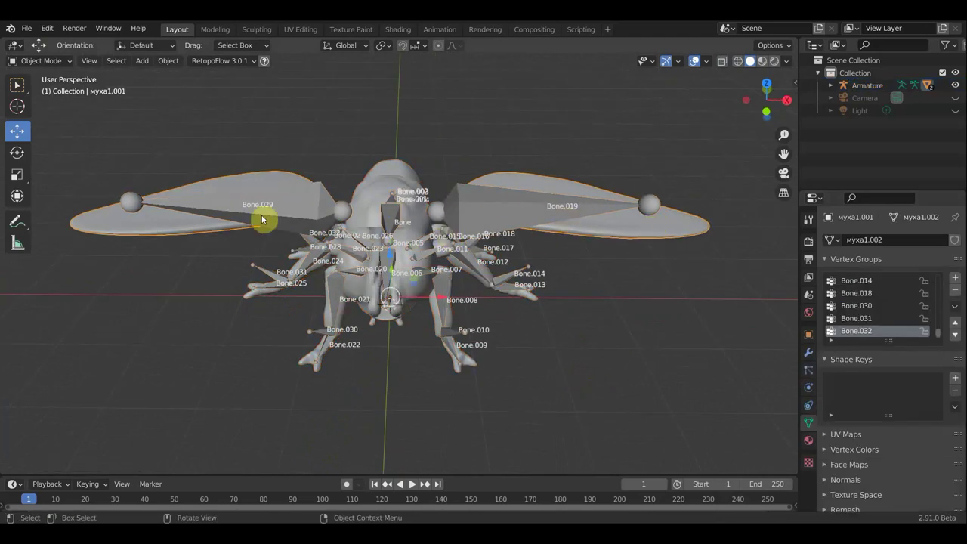
Step: In Edit Mode with X-ray on, separate the right wing from муха1.001, then box-select the left wing
click(52, 63)
key(Escape)
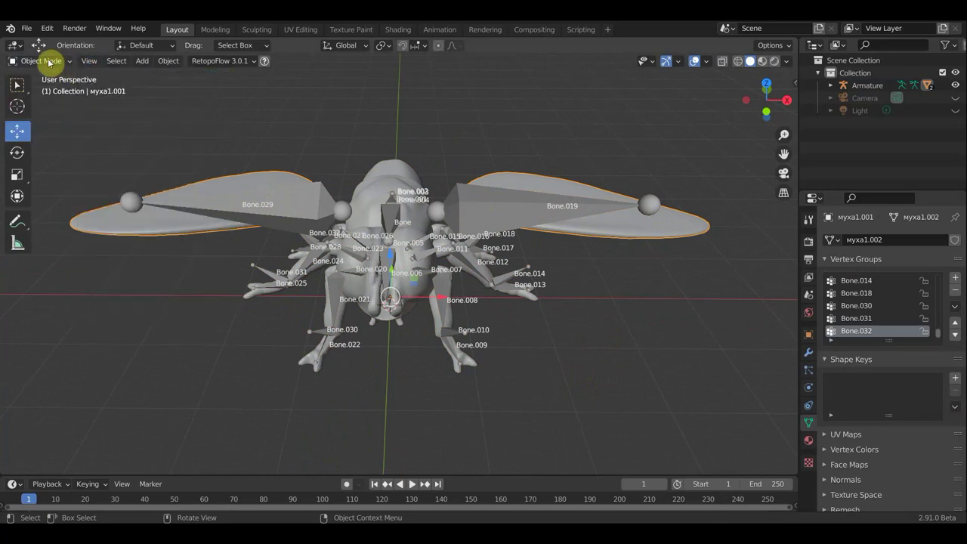
click(47, 62)
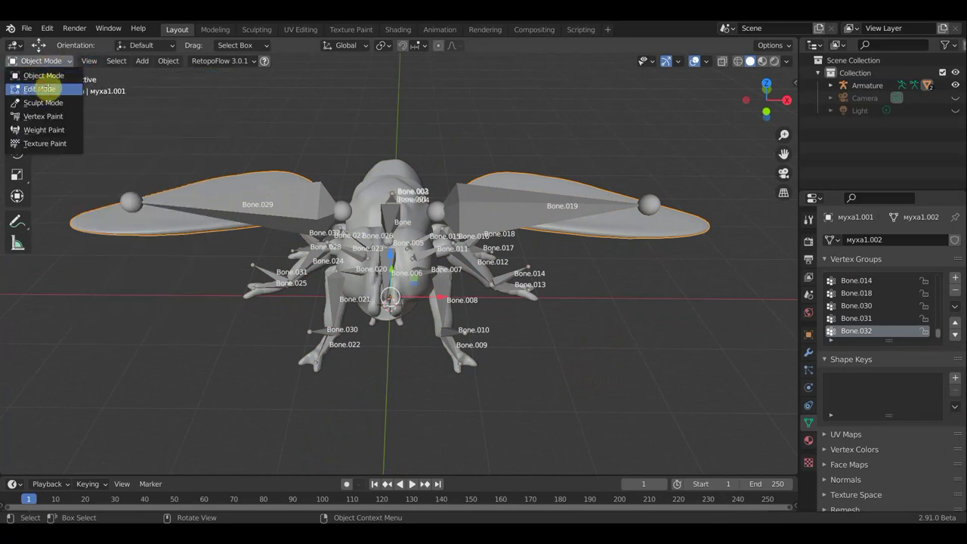
click(39, 88)
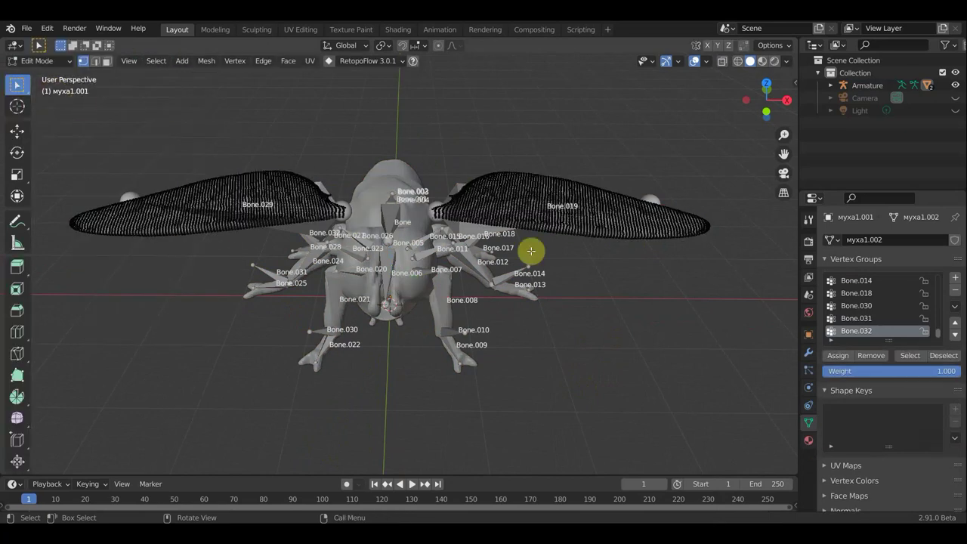
click(737, 61)
mouse_move(749, 258)
mouse_down()
mouse_move(421, 148)
mouse_move(441, 139)
mouse_up()
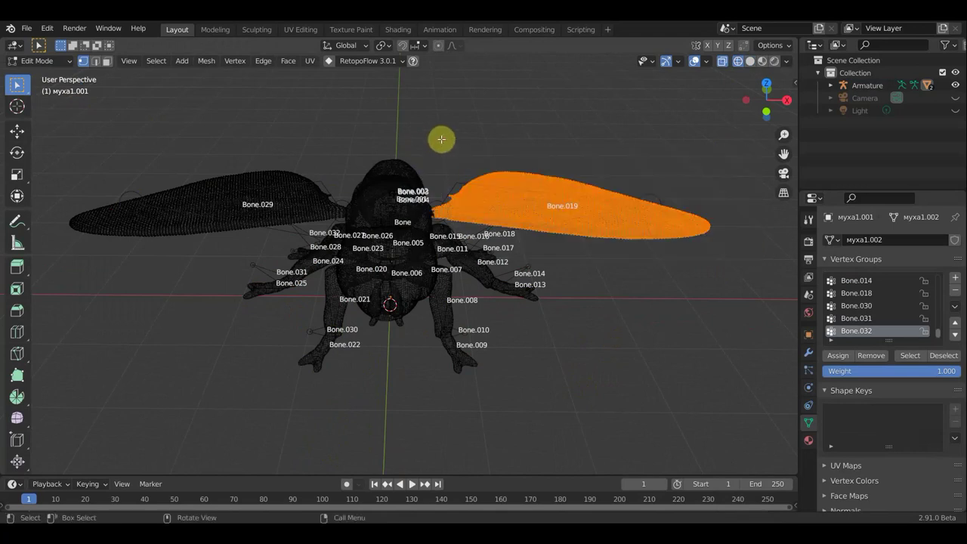
key(p)
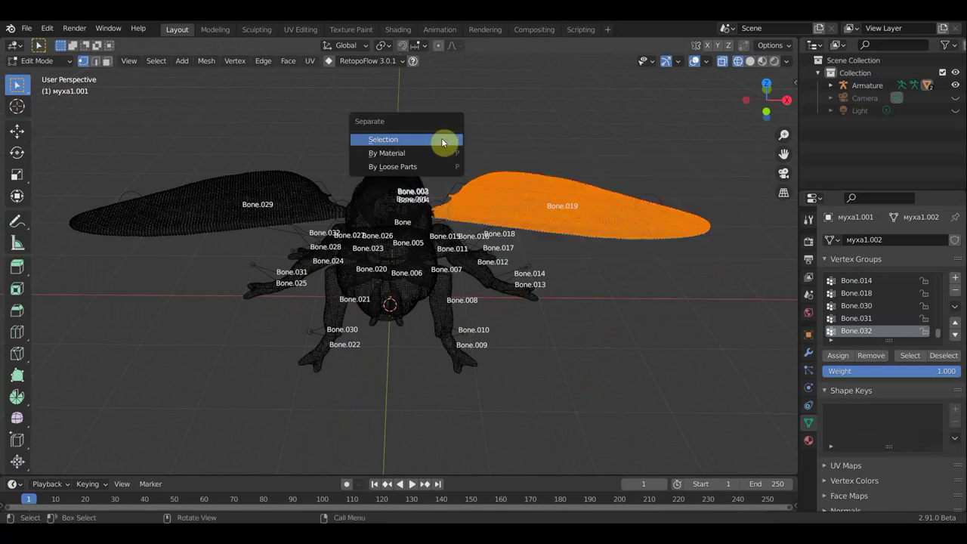
click(442, 143)
mouse_move(52, 134)
mouse_down()
mouse_move(279, 252)
mouse_move(353, 244)
mouse_up()
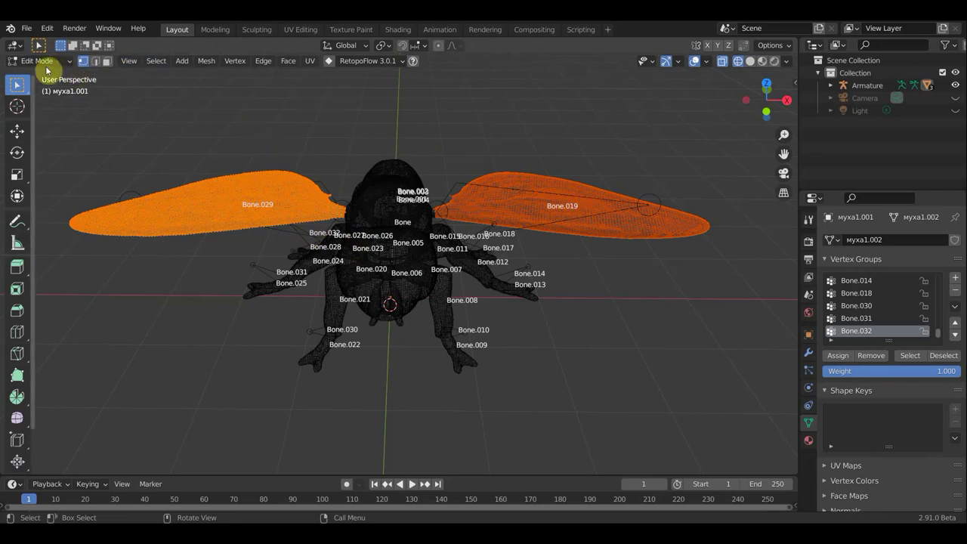
Step: Return to Object Mode with solid shading and select the wing objects муха1.001 and муха1.002
click(47, 62)
click(45, 73)
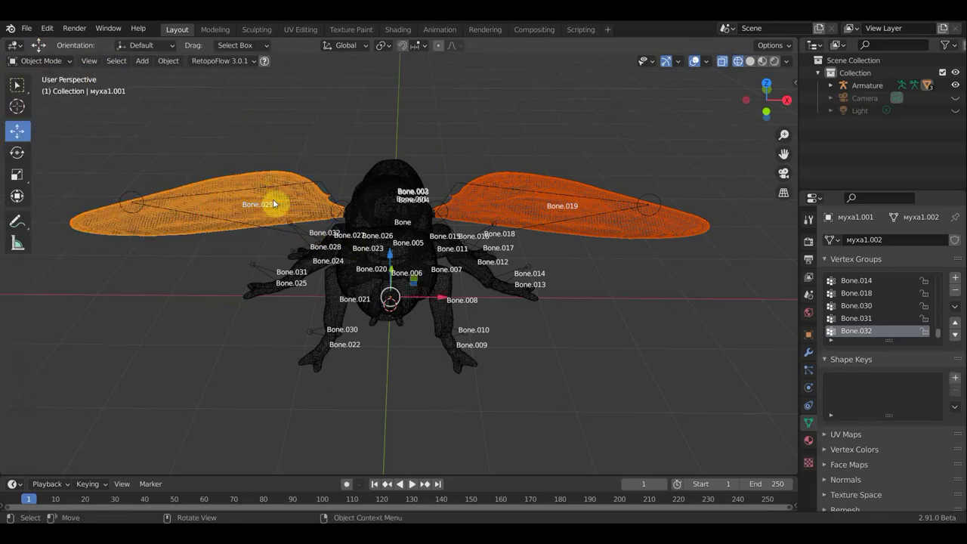
click(750, 62)
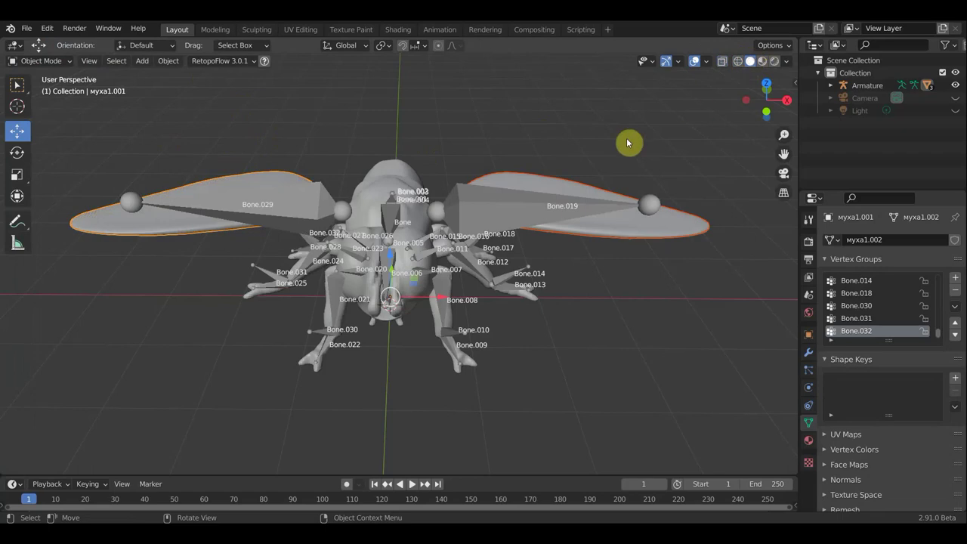
click(529, 182)
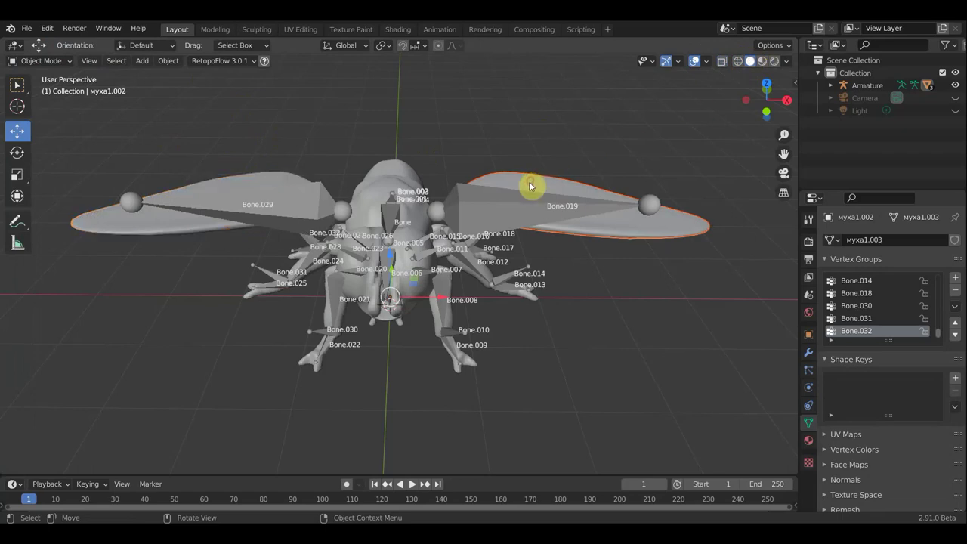
click(225, 180)
mouse_move(610, 138)
middle_down()
mouse_move(613, 114)
mouse_move(549, 133)
mouse_move(547, 185)
middle_up()
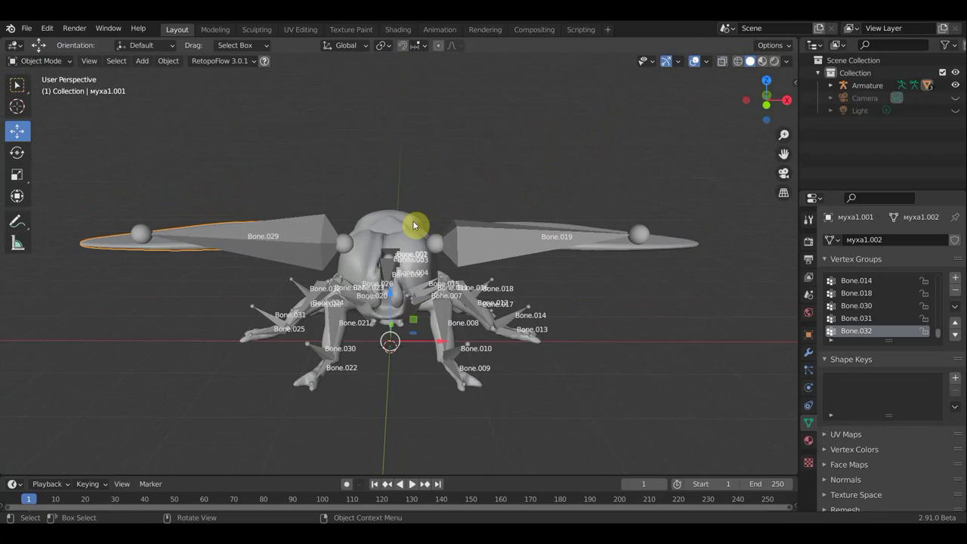
mouse_move(410, 222)
middle_down()
mouse_move(405, 231)
mouse_move(291, 244)
middle_up()
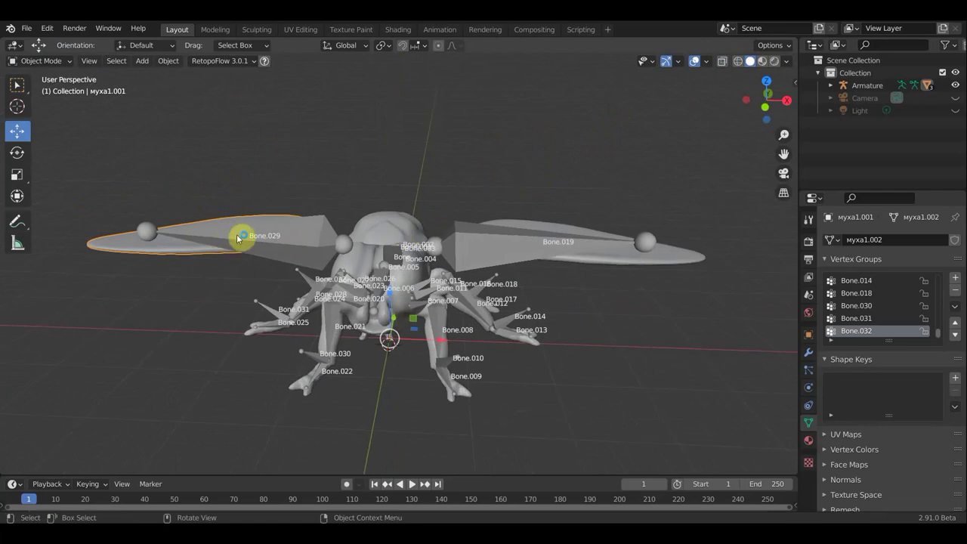
Step: Parent the left wing to bone Bone.029 in Pose Mode
shift+click(299, 238)
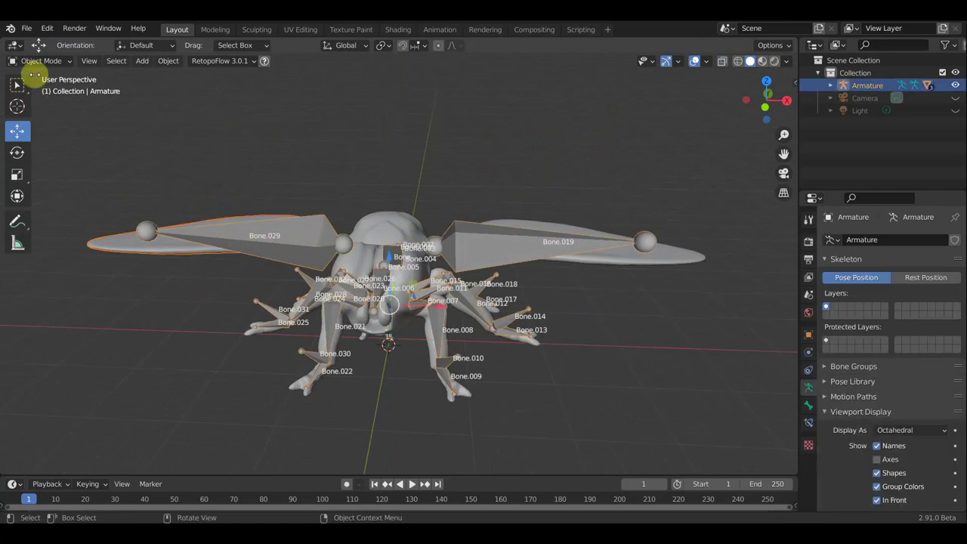
click(38, 63)
click(50, 106)
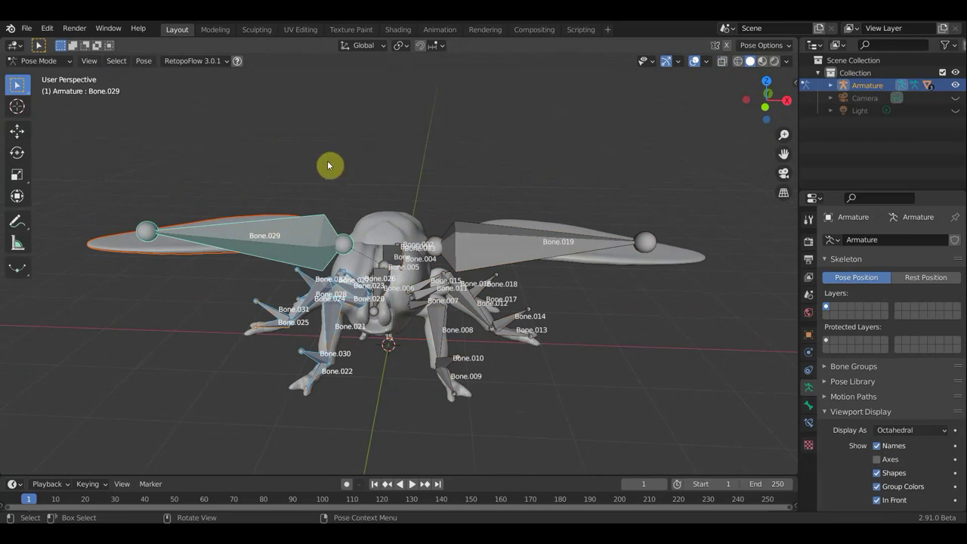
key(ctrl+p)
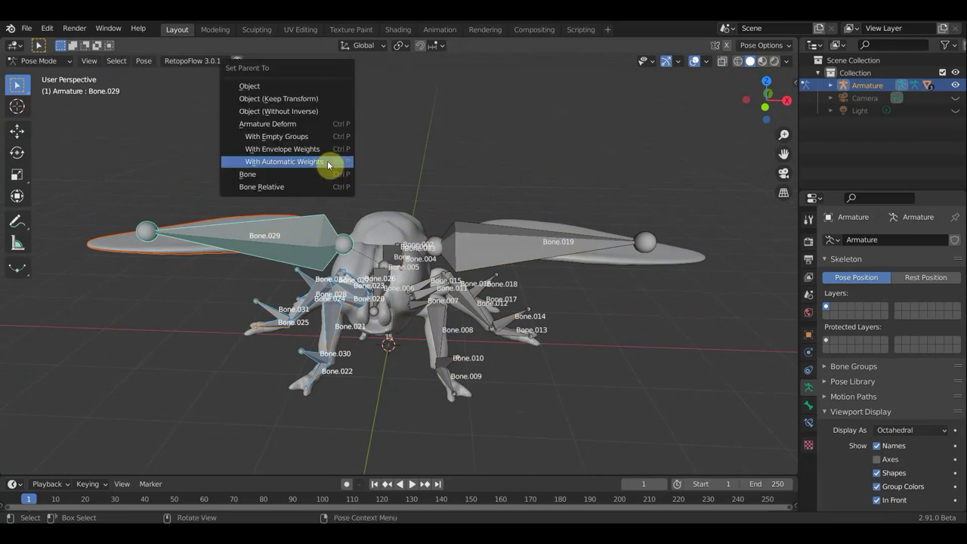
click(302, 175)
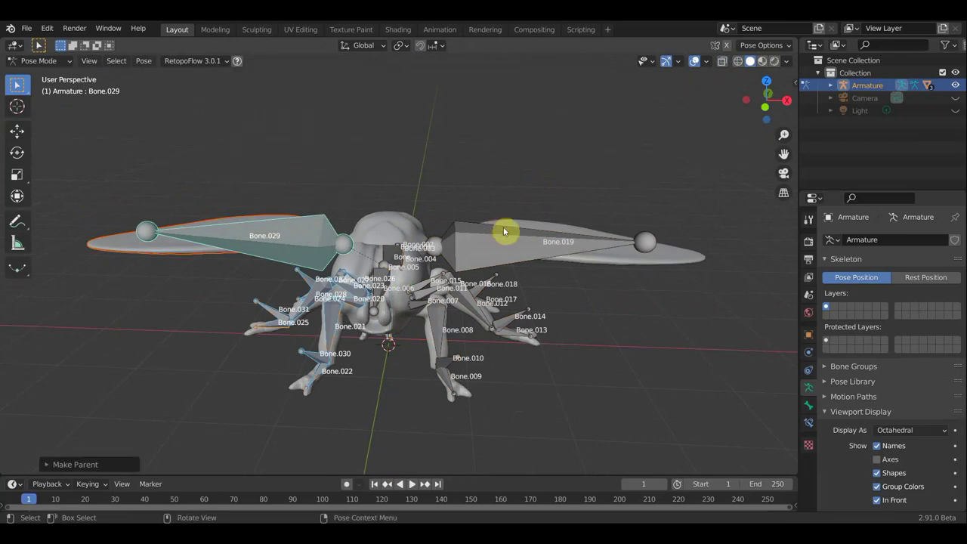
Step: Parent the right wing to bone Bone.019 in Pose Mode
click(42, 60)
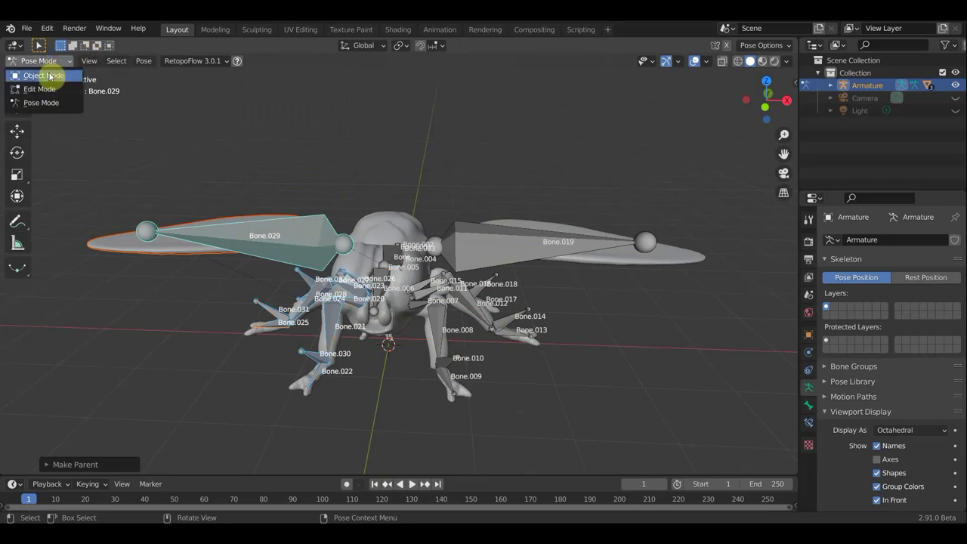
click(46, 72)
click(528, 223)
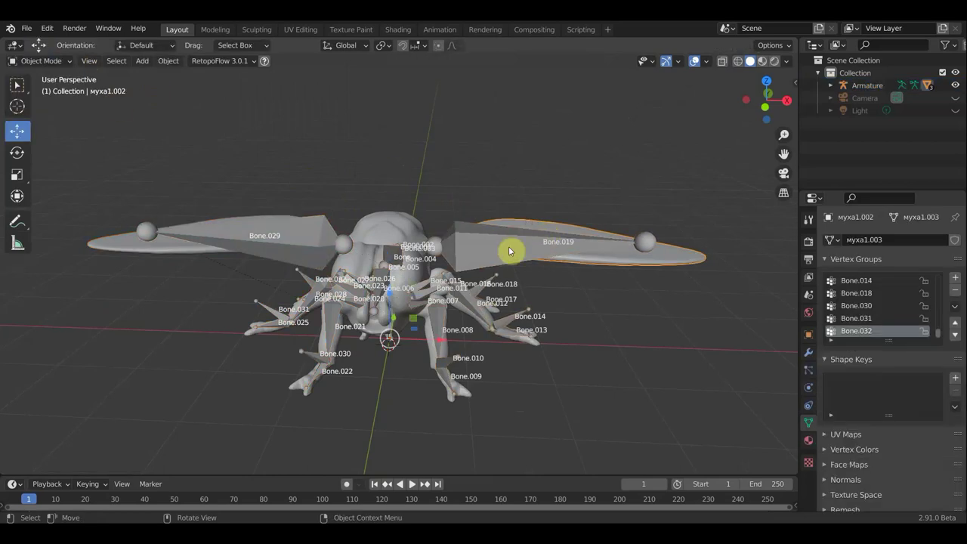
shift+click(496, 254)
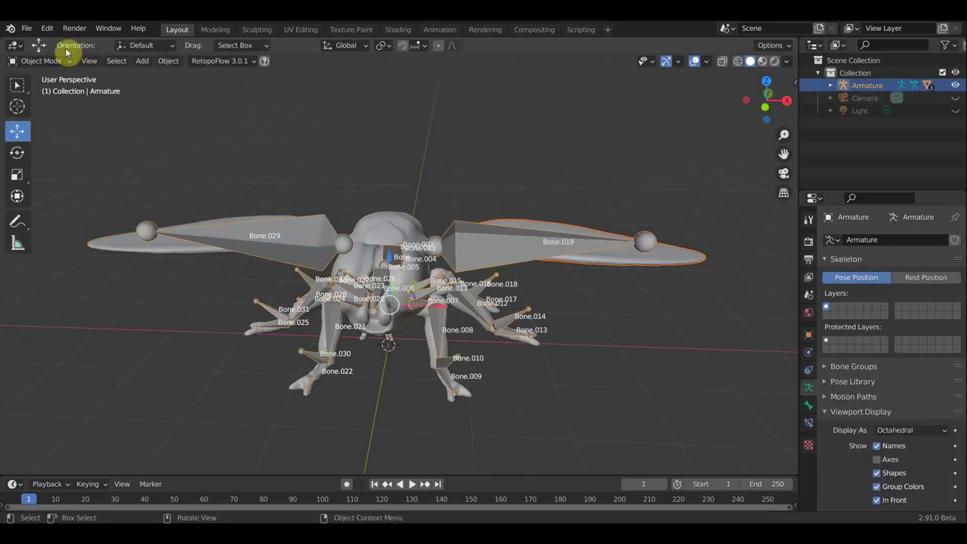
click(42, 61)
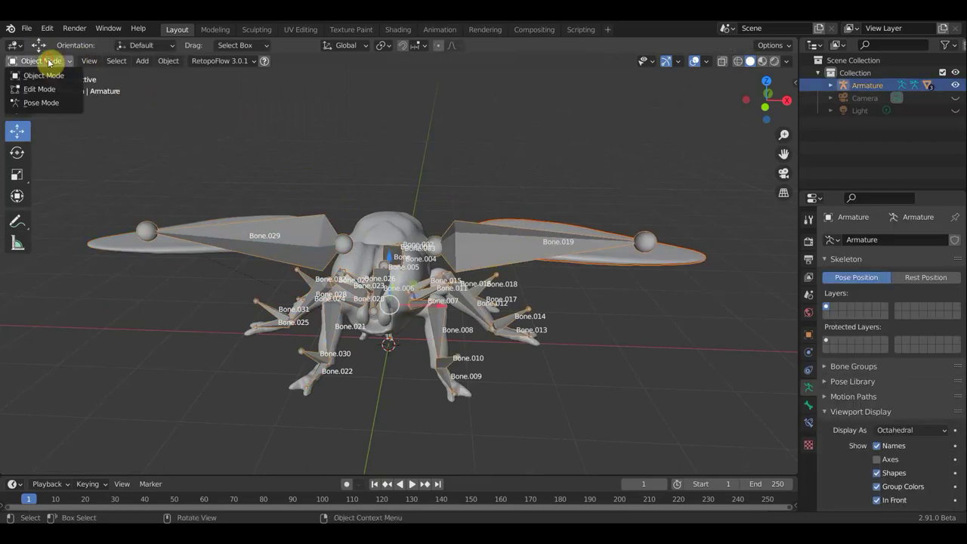
click(52, 105)
click(491, 250)
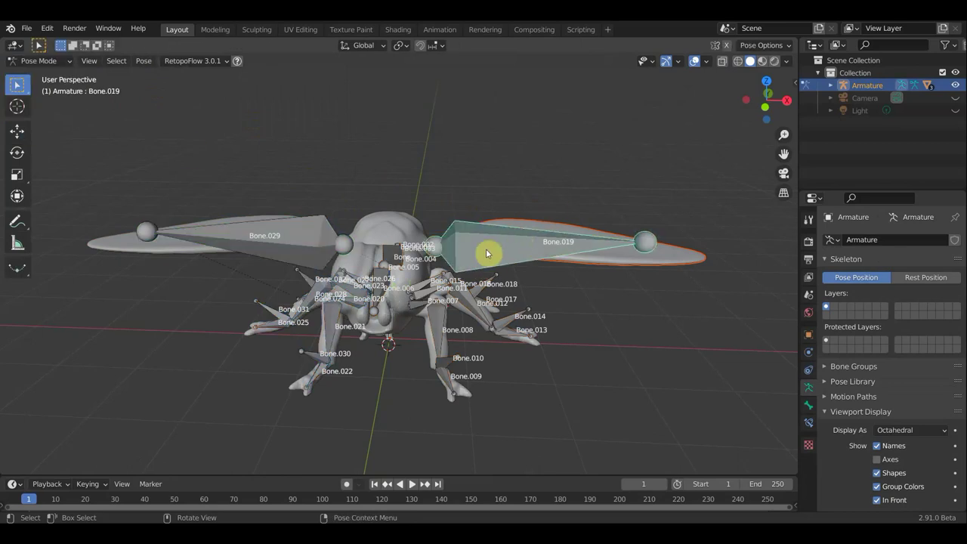
key(ctrl+p)
click(584, 181)
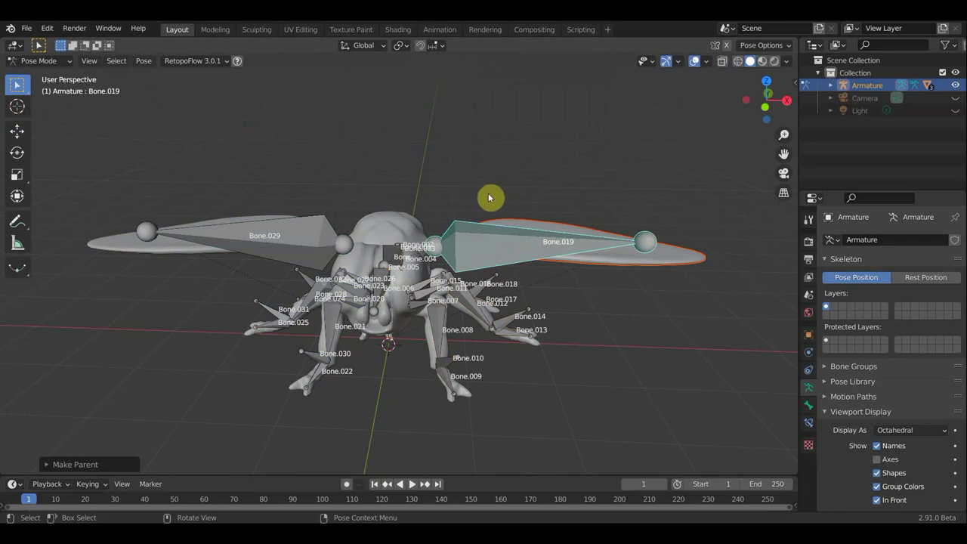
Step: Reselect the right wing with the armature active and put the armature back in Pose Mode
middle_drag(491, 198, 498, 180)
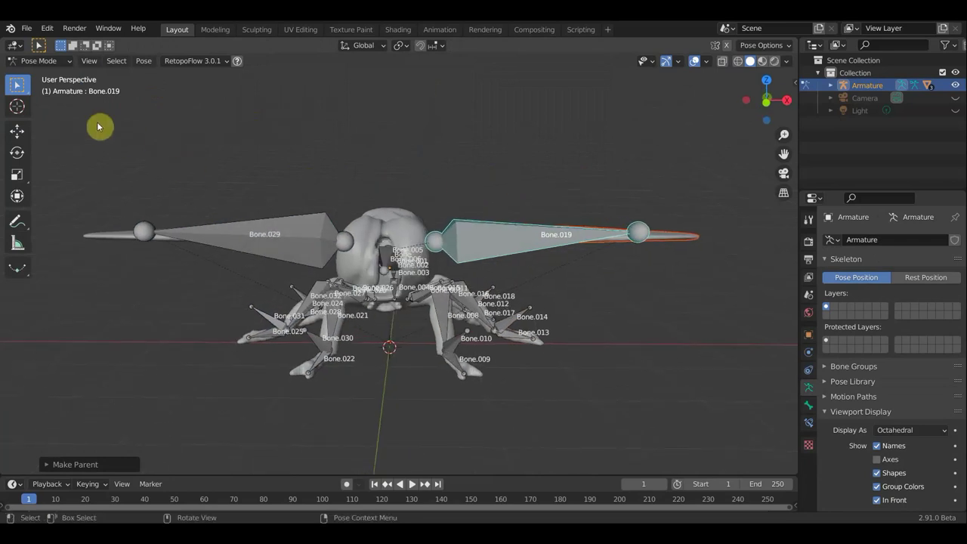
click(39, 60)
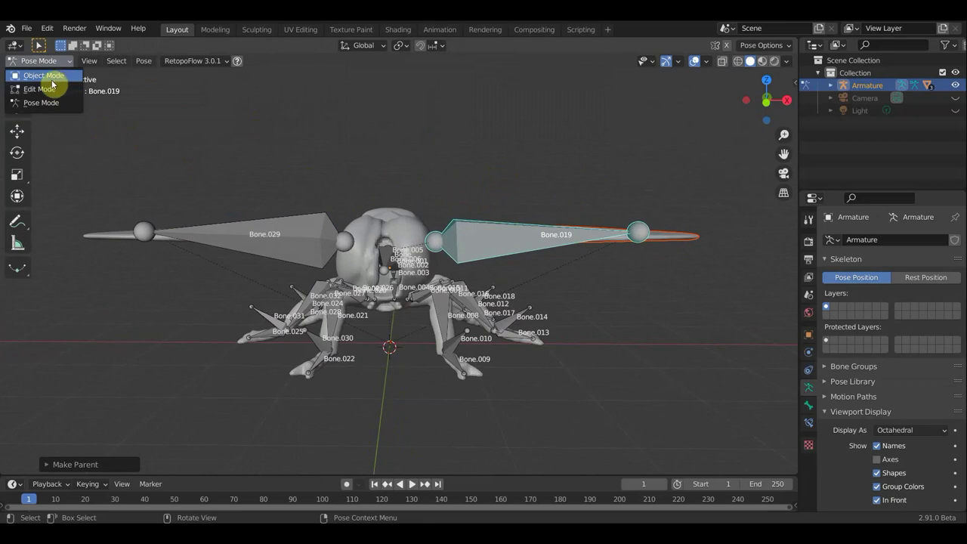
click(47, 76)
click(496, 262)
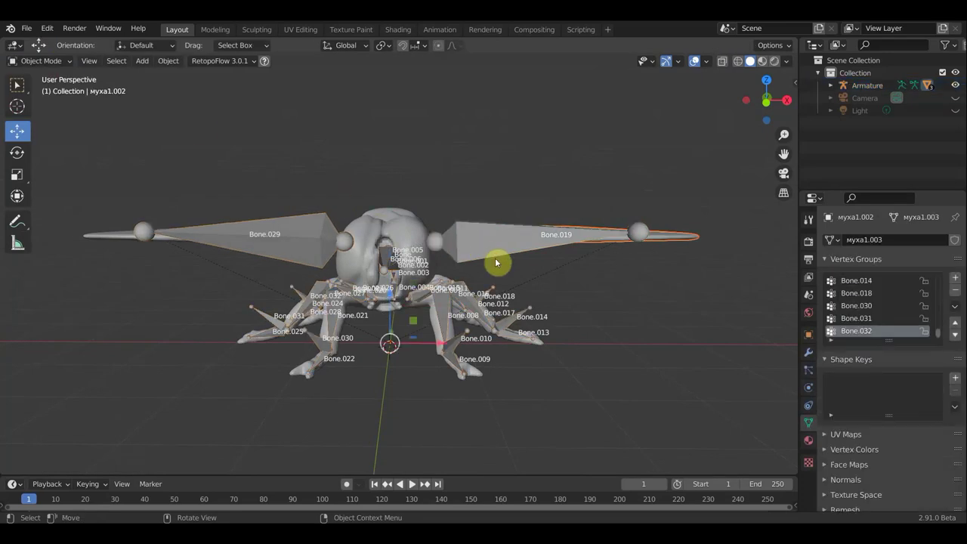
click(480, 251)
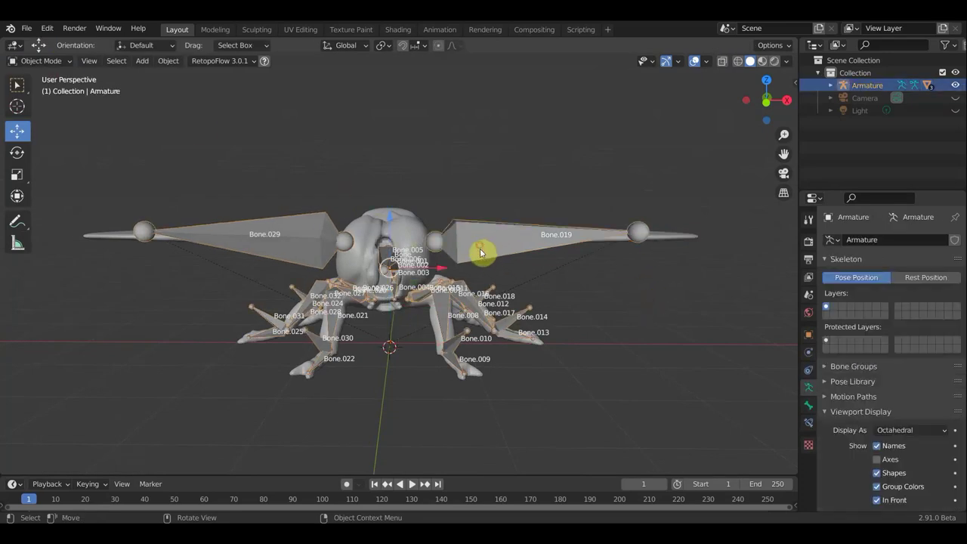
click(45, 60)
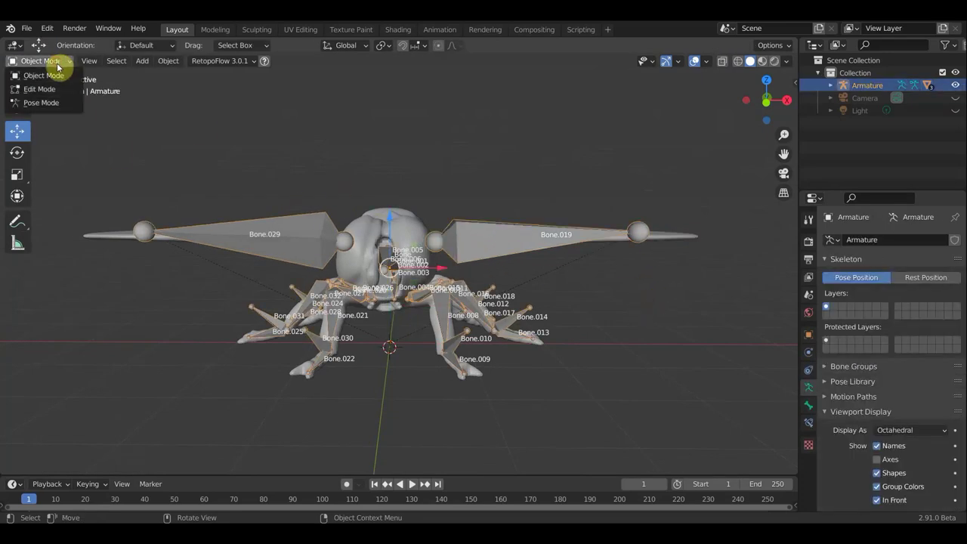
click(41, 103)
middle_drag(327, 222, 345, 222)
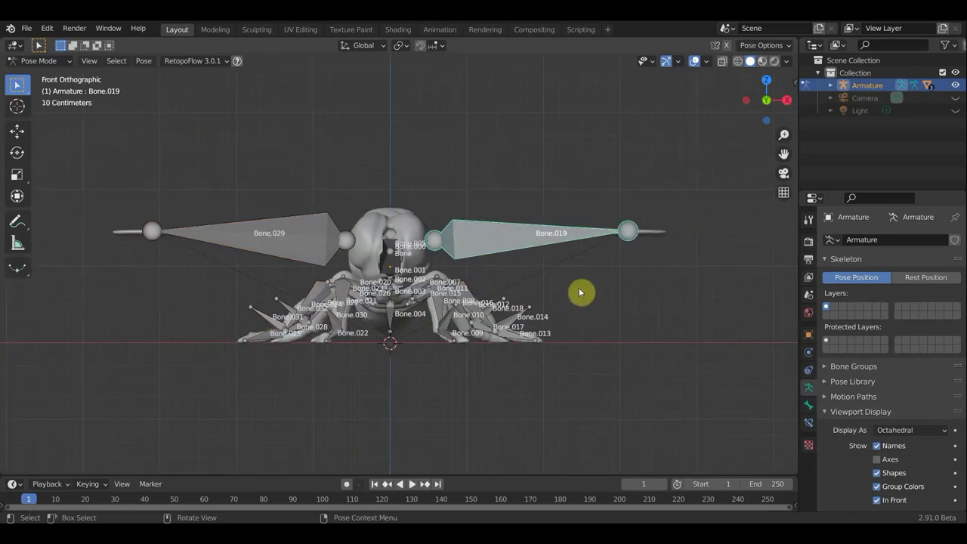
Step: Rotate Bone.019 to check the right wing flaps, then undo the rotation
key(r)
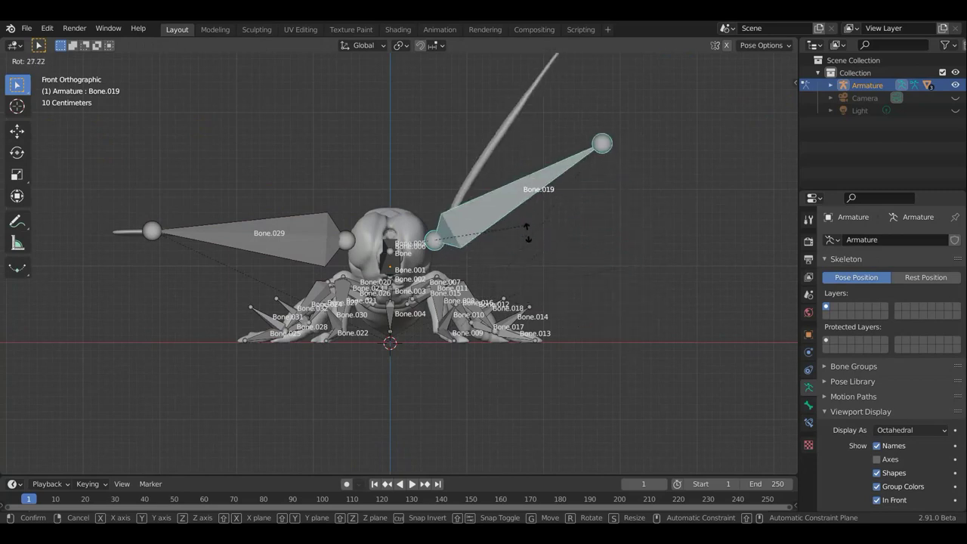
click(555, 244)
middle_drag(556, 244, 554, 336)
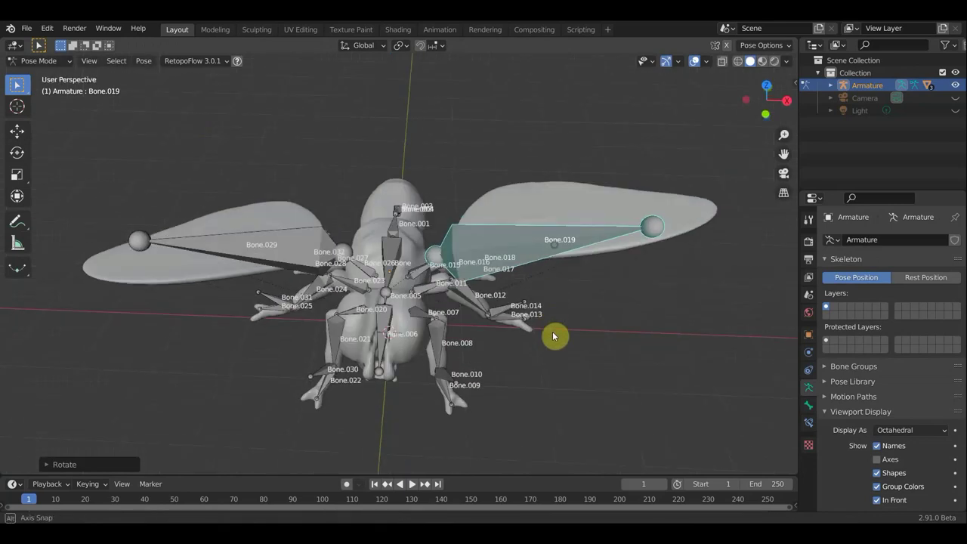
middle_drag(539, 248, 520, 184)
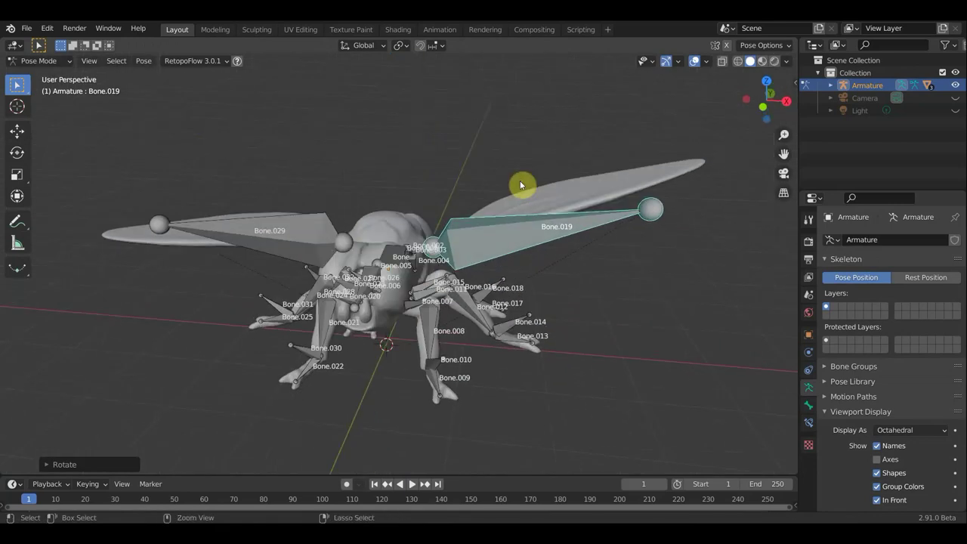
key(ctrl+z)
mouse_move(527, 196)
middle_down()
mouse_move(565, 207)
mouse_move(556, 179)
middle_up()
key(KP_1)
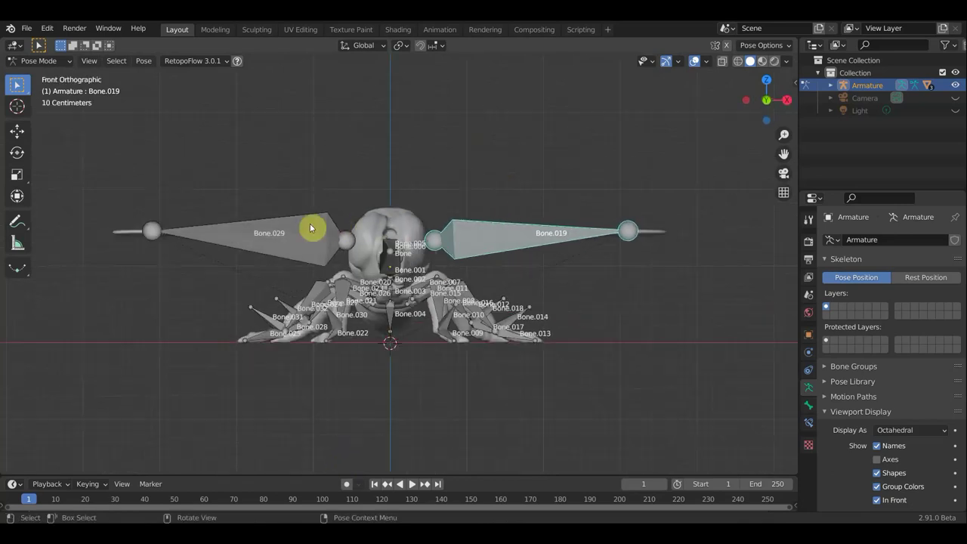
Step: Rotate mirrored Bone.029 to check the left wing, undo it, and reselect Bone.019
key(ctrl+shift+m)
key(r)
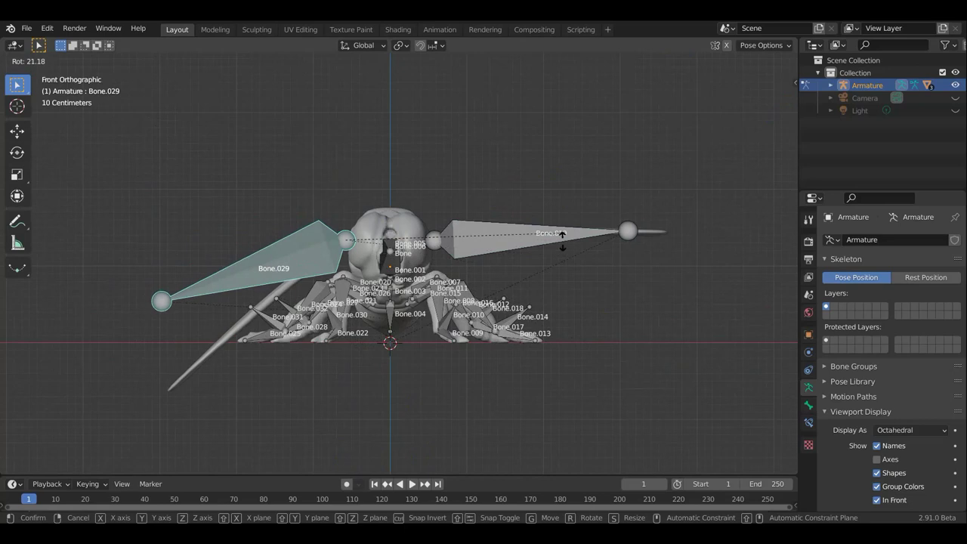
click(564, 313)
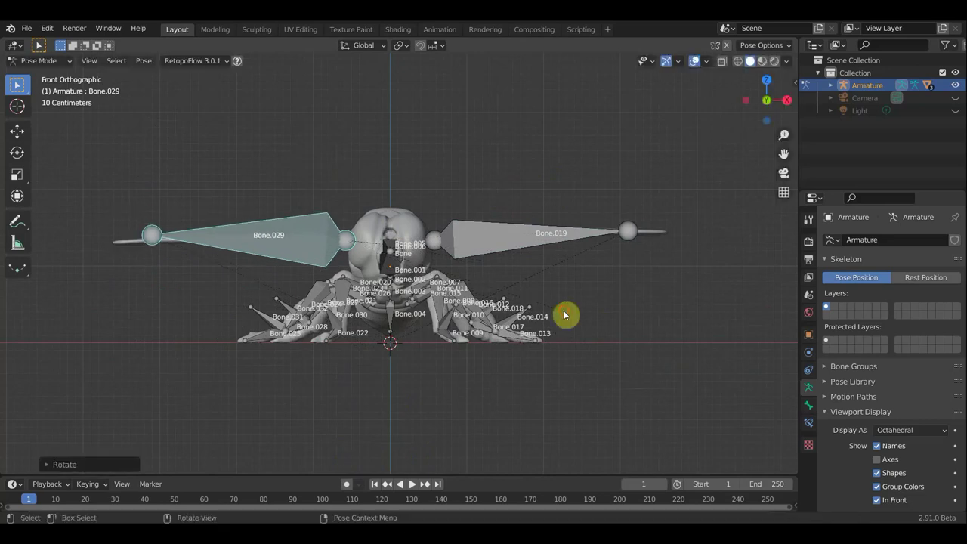
key(ctrl+z)
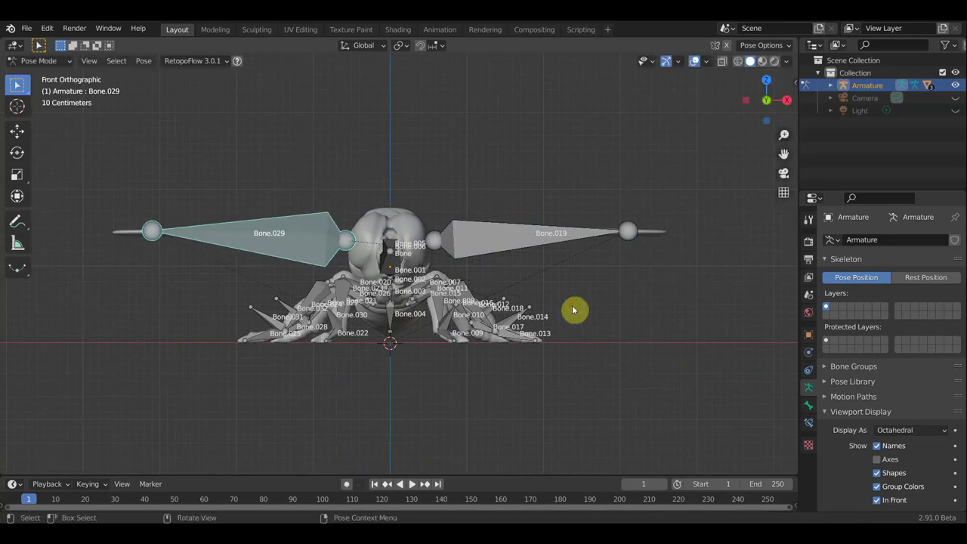
mouse_move(607, 269)
middle_down()
mouse_move(585, 395)
mouse_move(545, 308)
middle_up()
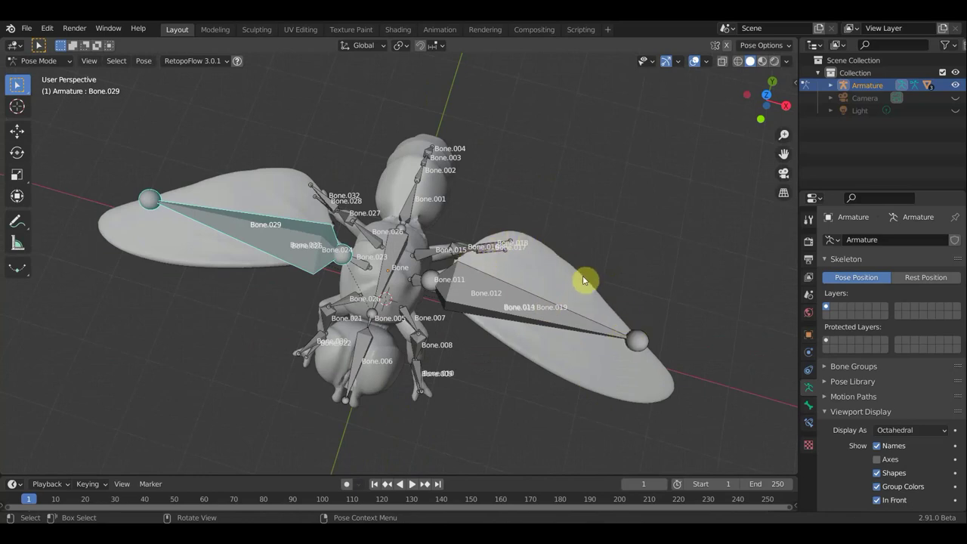
click(474, 292)
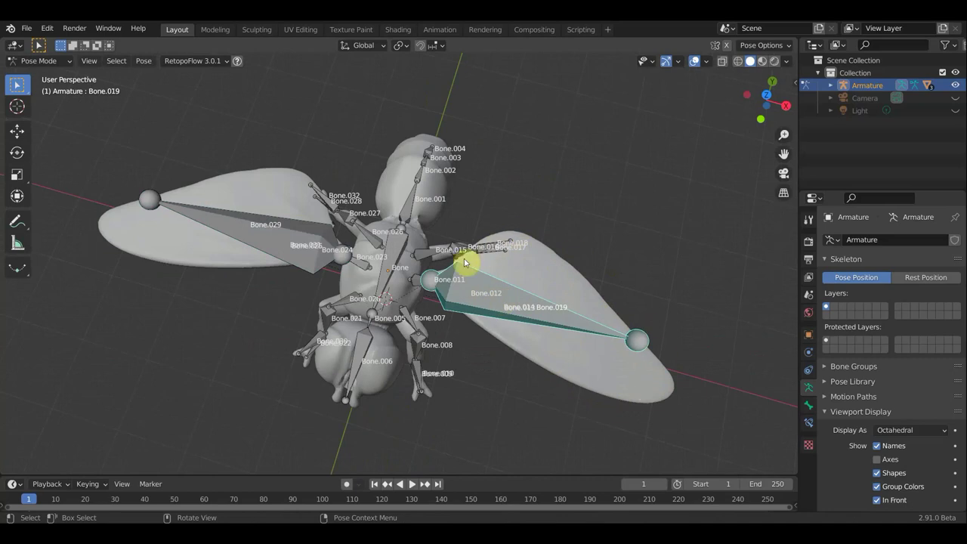
middle_drag(615, 281, 654, 219)
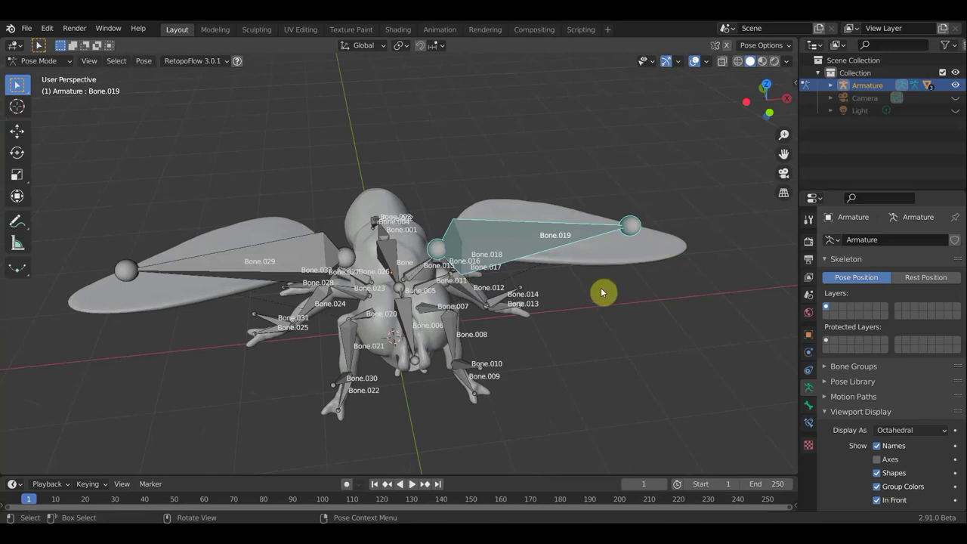
middle_drag(645, 294, 630, 264)
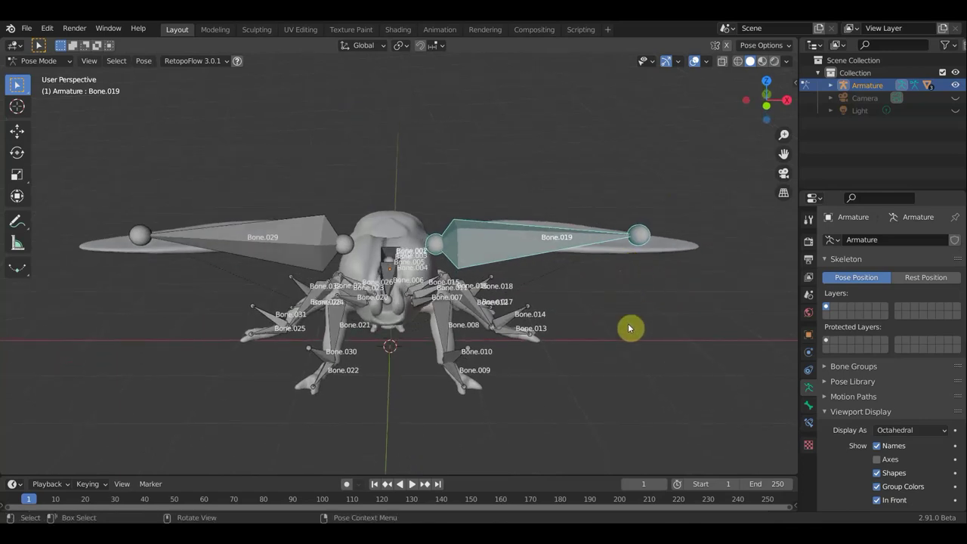
key(KP_1)
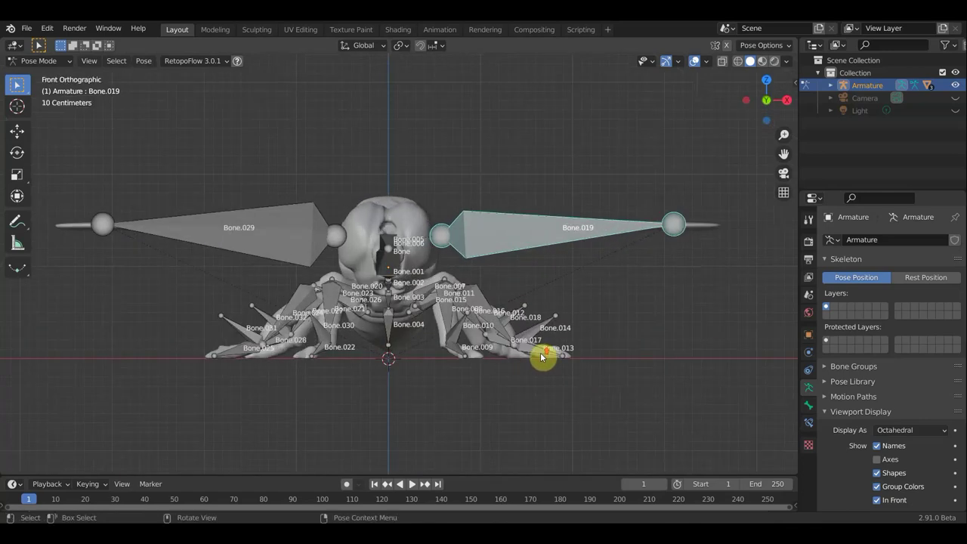
mouse_move(544, 356)
middle_down()
mouse_move(483, 382)
mouse_move(445, 418)
middle_up()
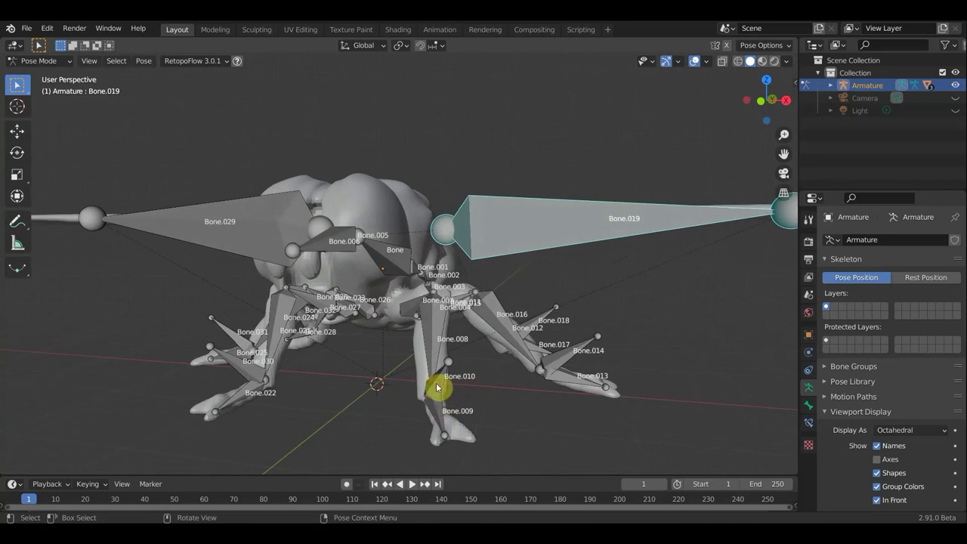
Step: Add an Inverse Kinematics constraint to Bone.008 targeting Bone.010 and adjust its chain length
click(437, 387)
shift+click(440, 355)
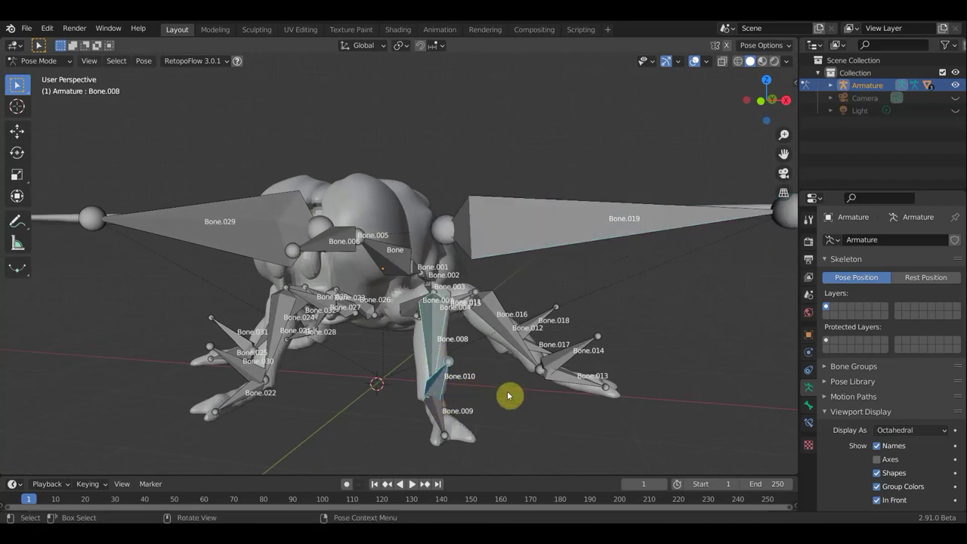
key(shift+ctrl+c)
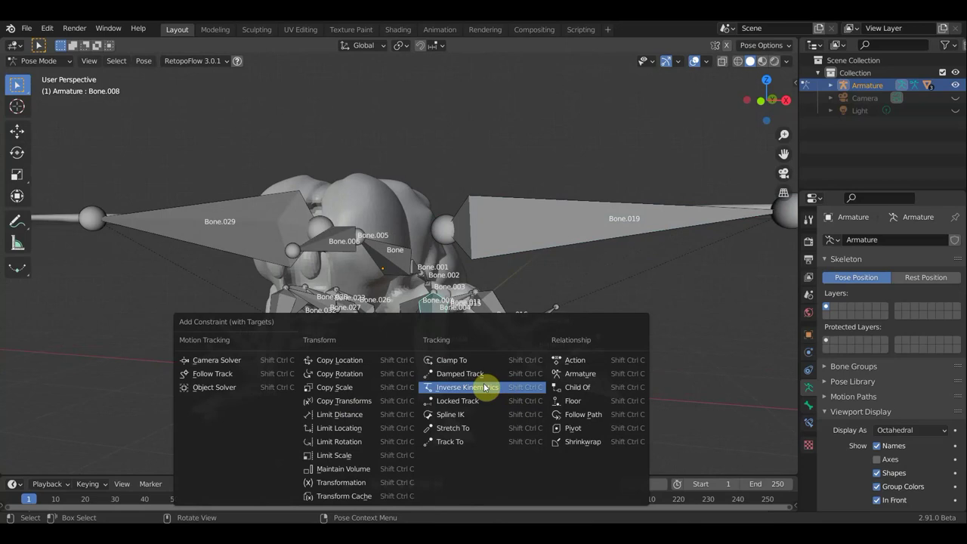
click(484, 388)
middle_drag(492, 395, 736, 403)
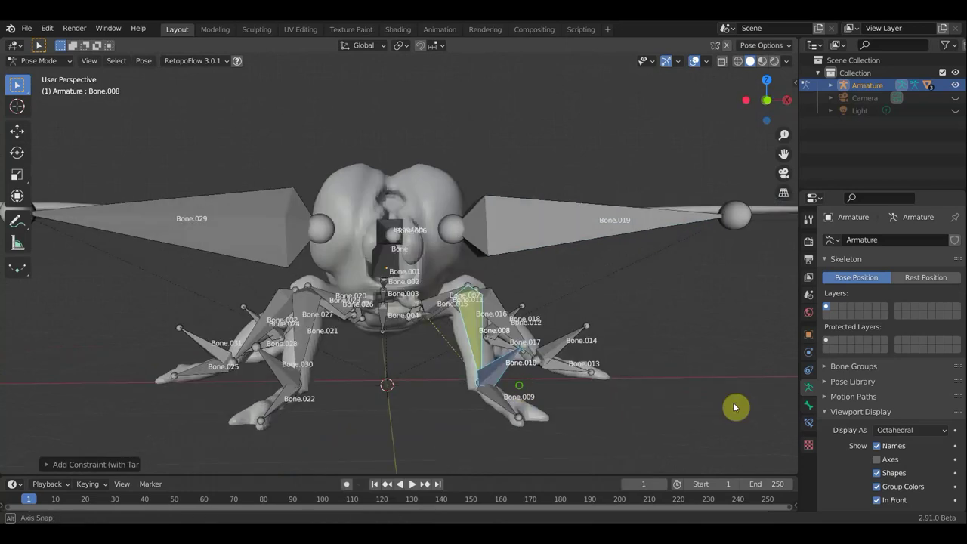
click(807, 420)
click(944, 340)
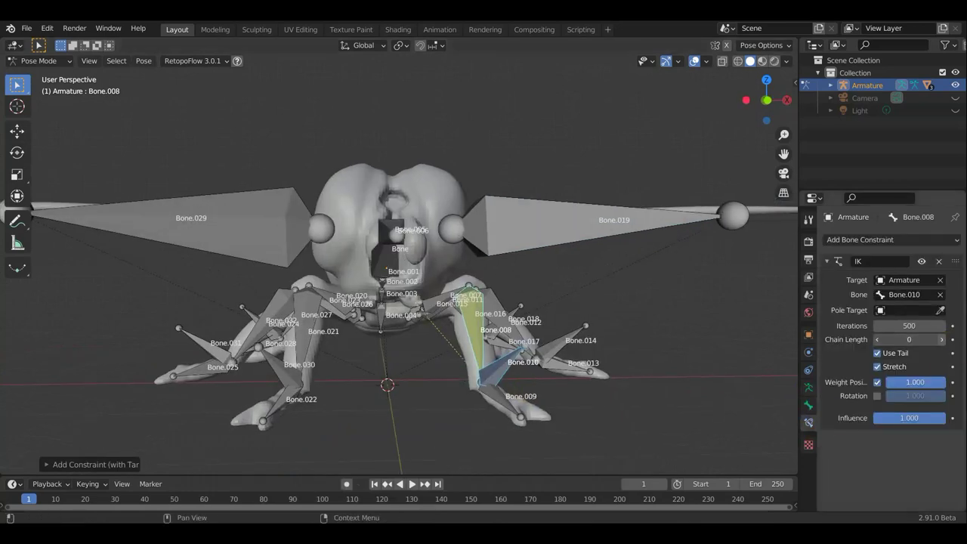
click(944, 339)
Step: Move Bone.010 to test the leg bending, then undo the move
mouse_move(524, 384)
middle_down()
mouse_move(503, 345)
mouse_move(472, 356)
mouse_move(442, 344)
middle_up()
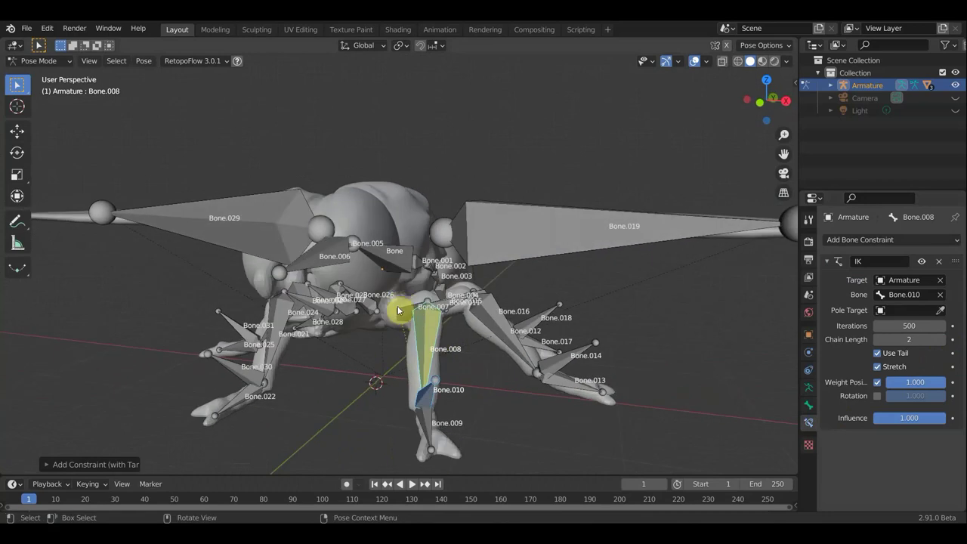
middle_drag(478, 409, 518, 397)
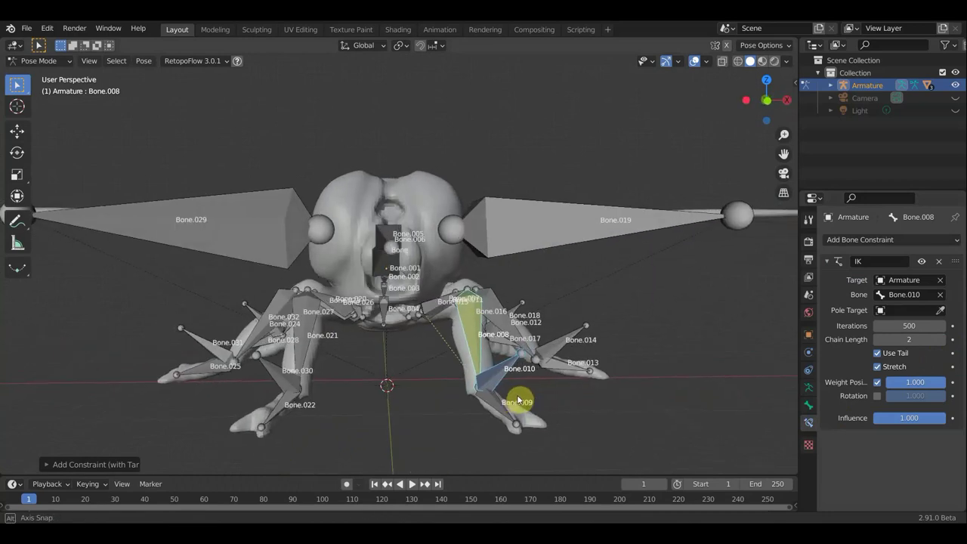
click(495, 384)
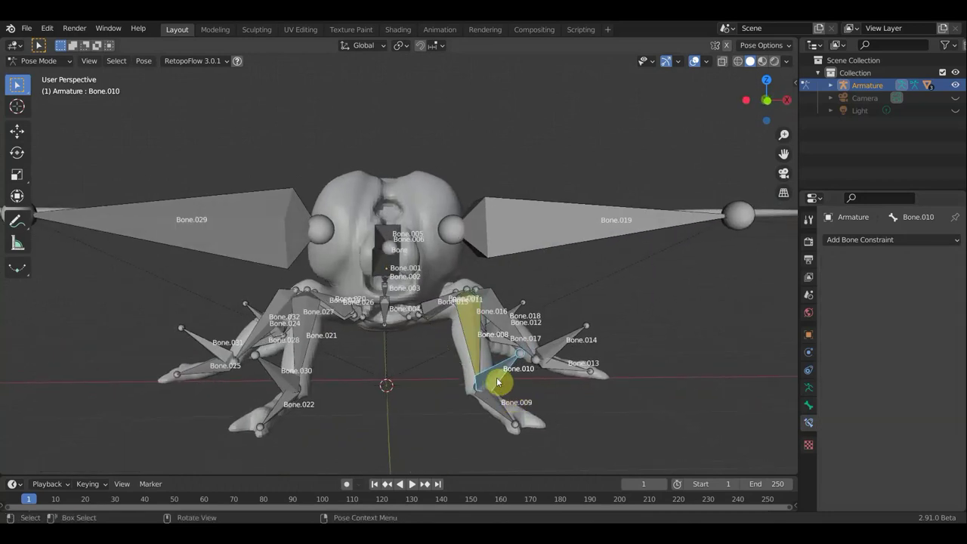
key(g)
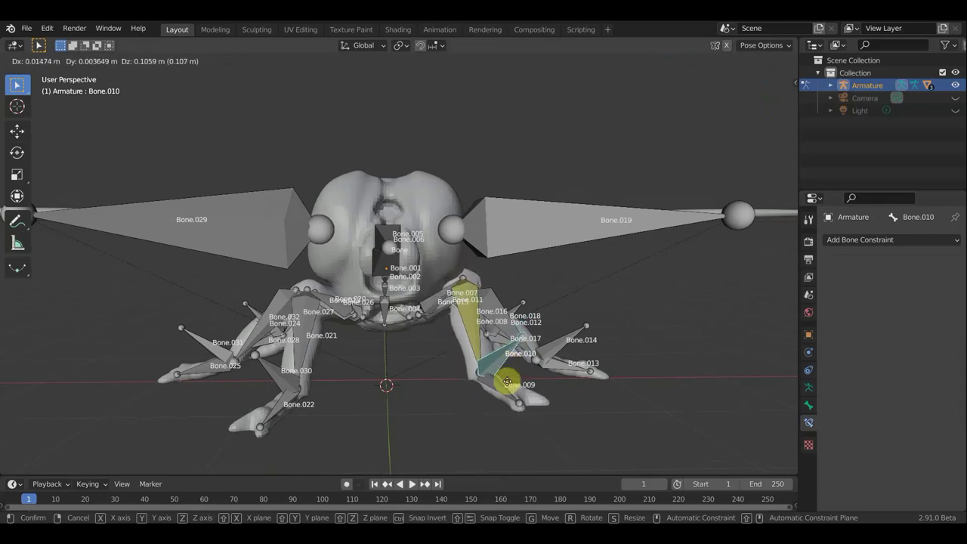
click(505, 370)
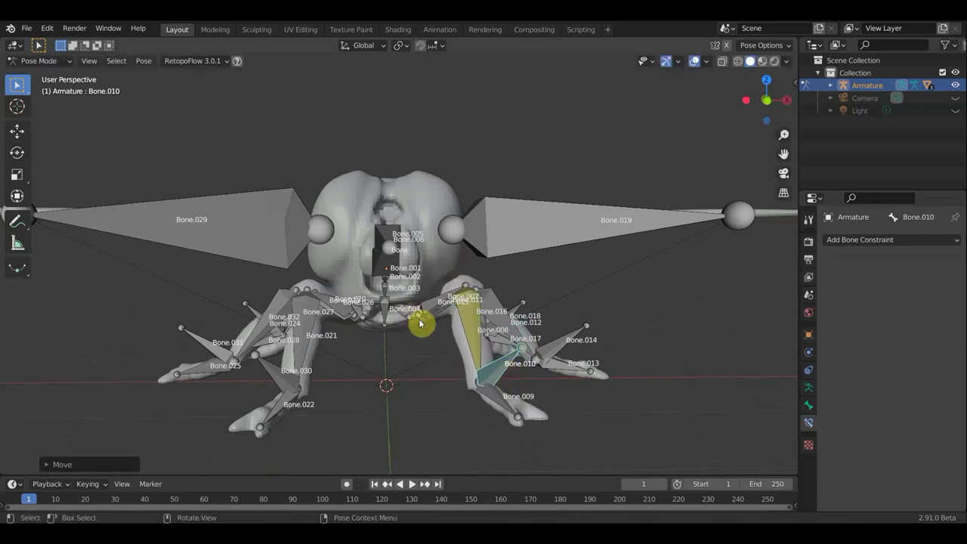
key(ctrl+z)
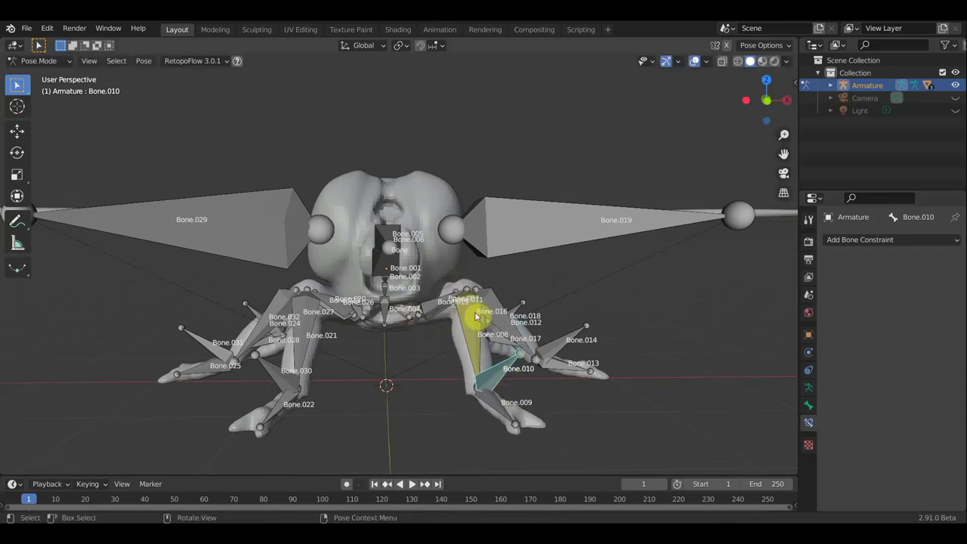
Step: Set Bone.008's IK chain length to 1 and retest by moving Bone.010
shift+click(471, 333)
key(shift+i)
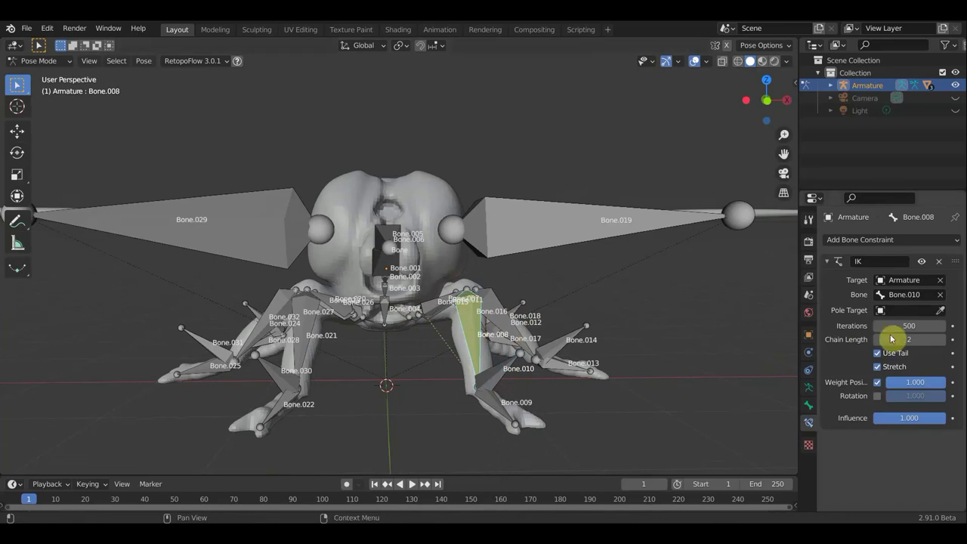
click(877, 340)
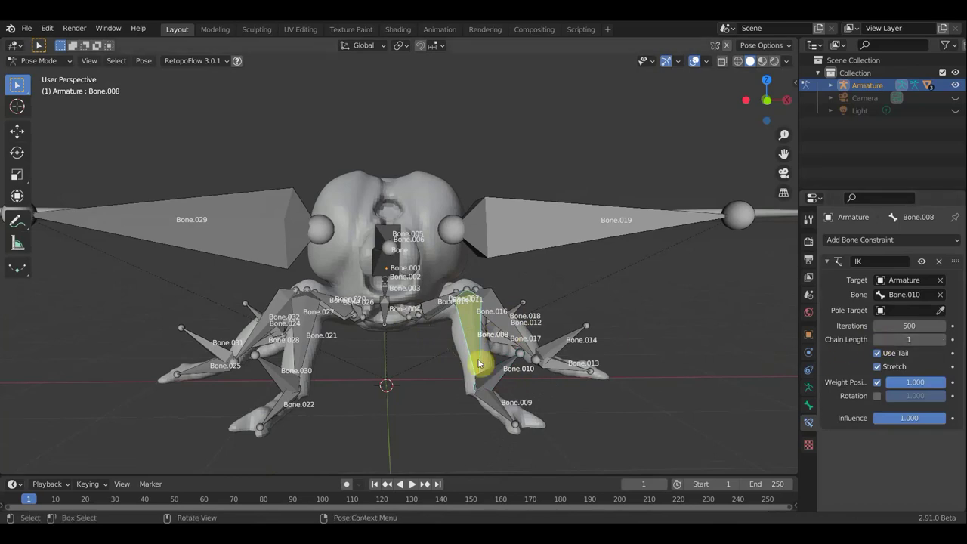
click(502, 372)
key(g)
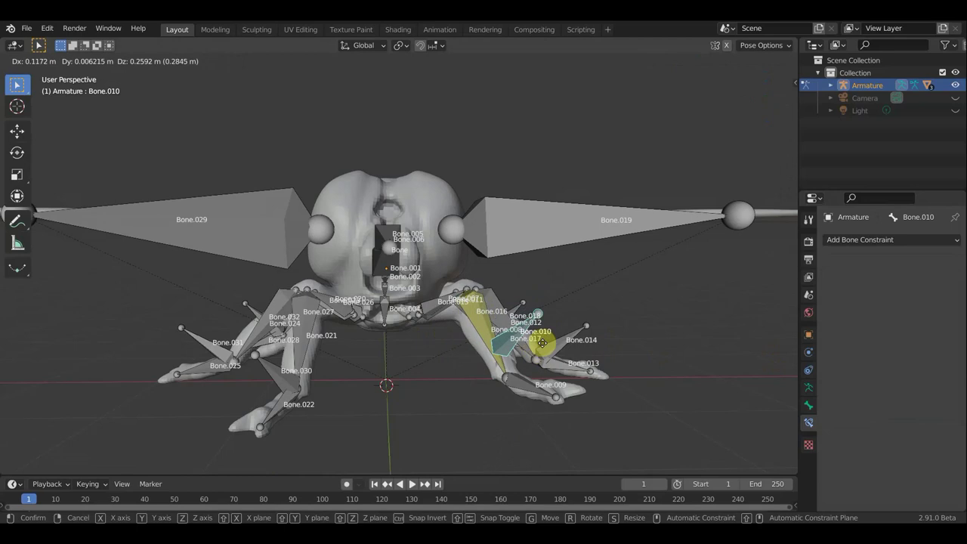
click(524, 371)
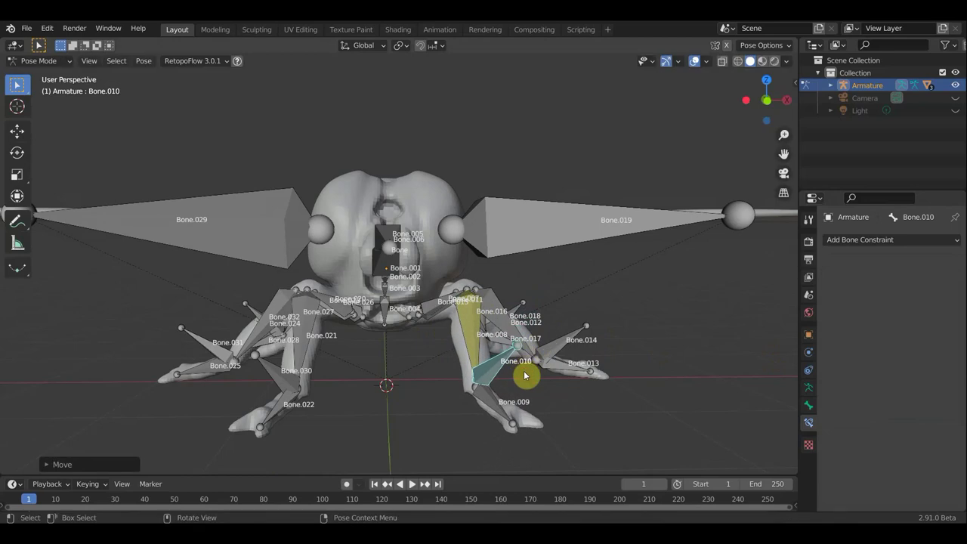
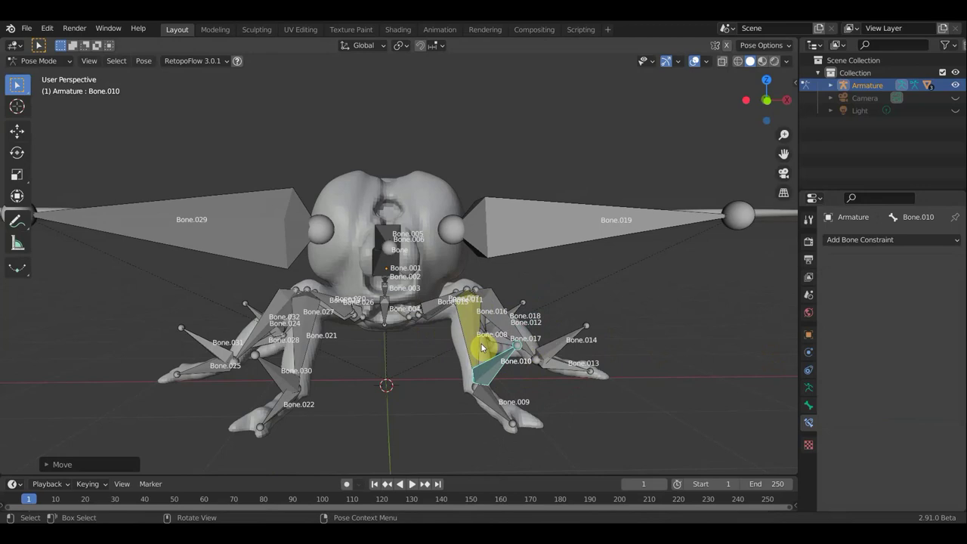
Step: Nudge the foot bones, then give Bone.008 an IK constraint targeting Bone.010 with chain length 2
key(shift+r)
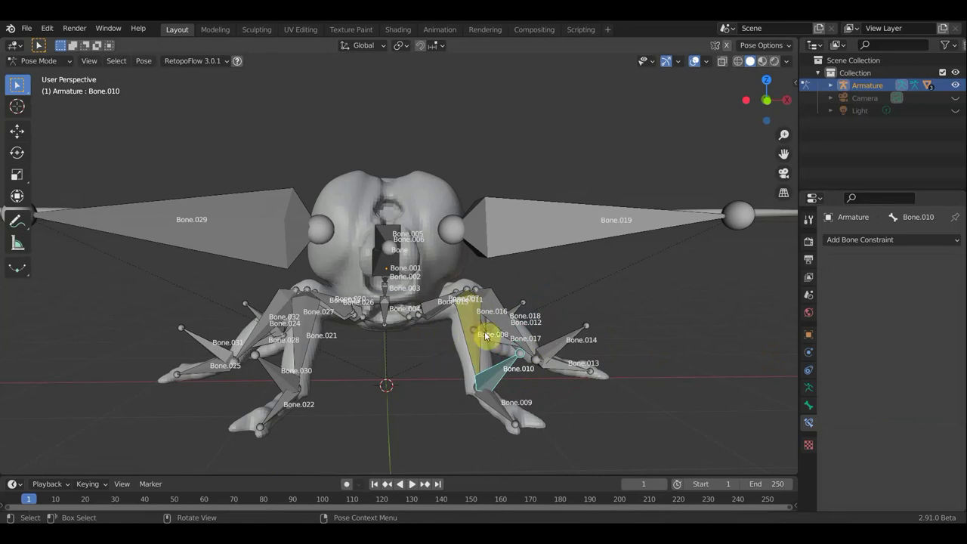
shift+click(486, 336)
key(shift+i)
drag(932, 344, 922, 344)
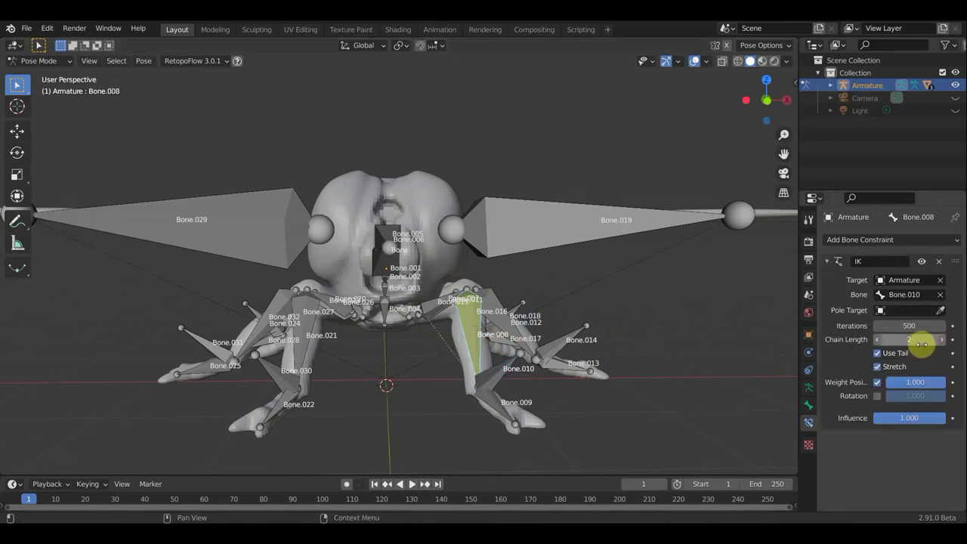
Step: Select Bone.014 then Bone.012, and hide the armature's bone name labels
middle_drag(778, 366, 589, 388)
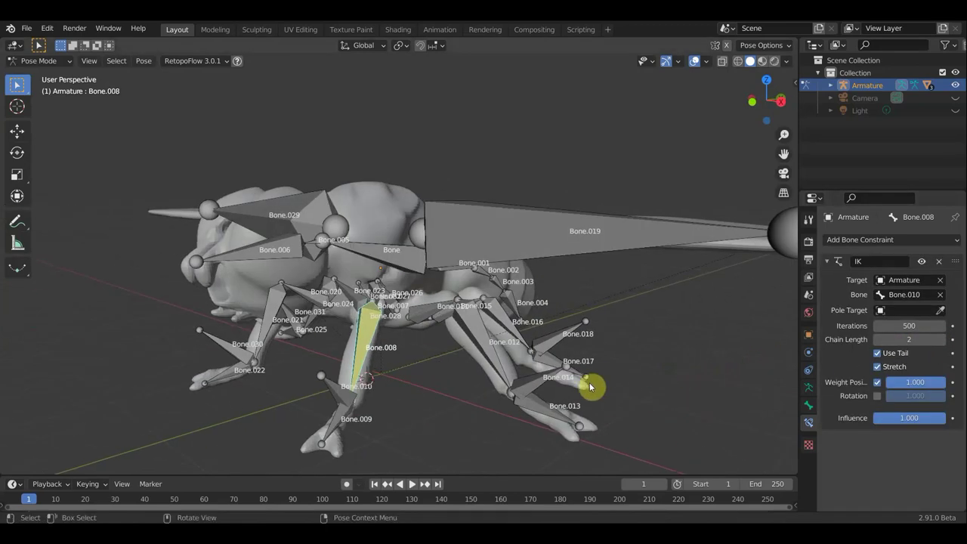
click(517, 385)
shift+click(496, 367)
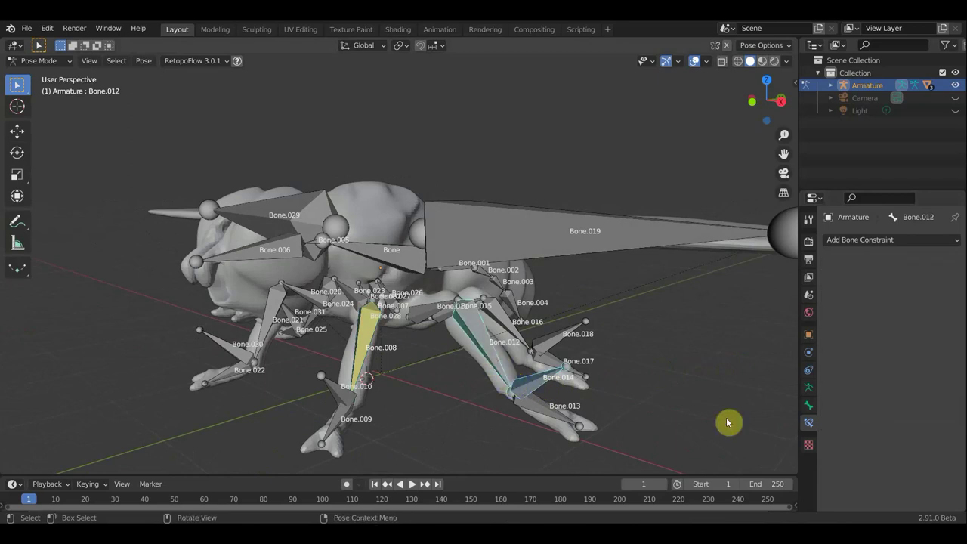
click(807, 389)
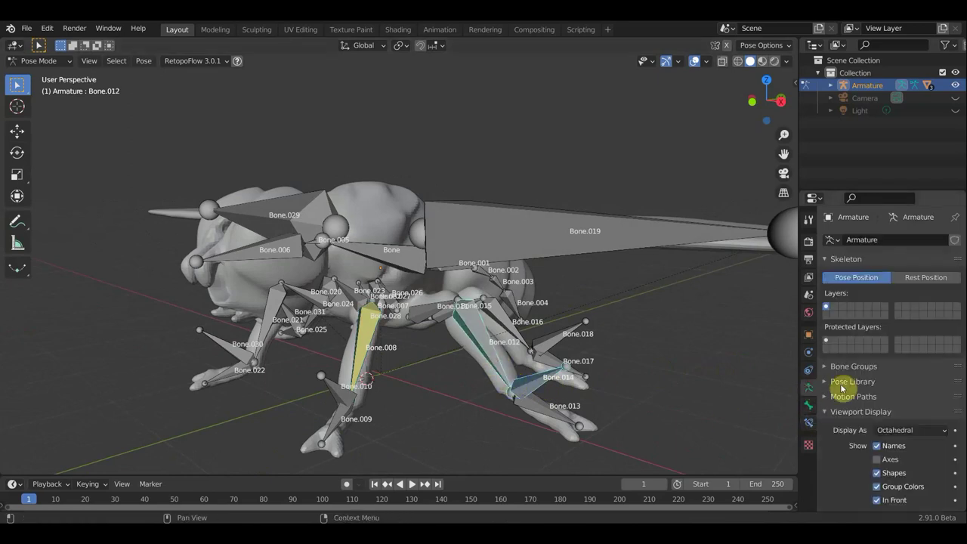
click(878, 446)
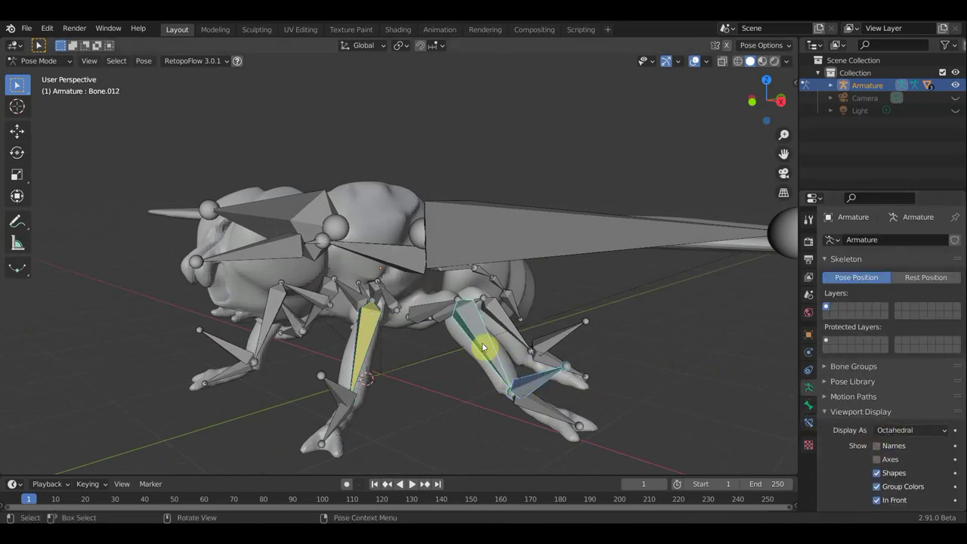
Step: Add an Inverse Kinematics constraint to Bone.012 targeting Bone.014 with chain length 2
key(ctrl+shift+c)
click(685, 349)
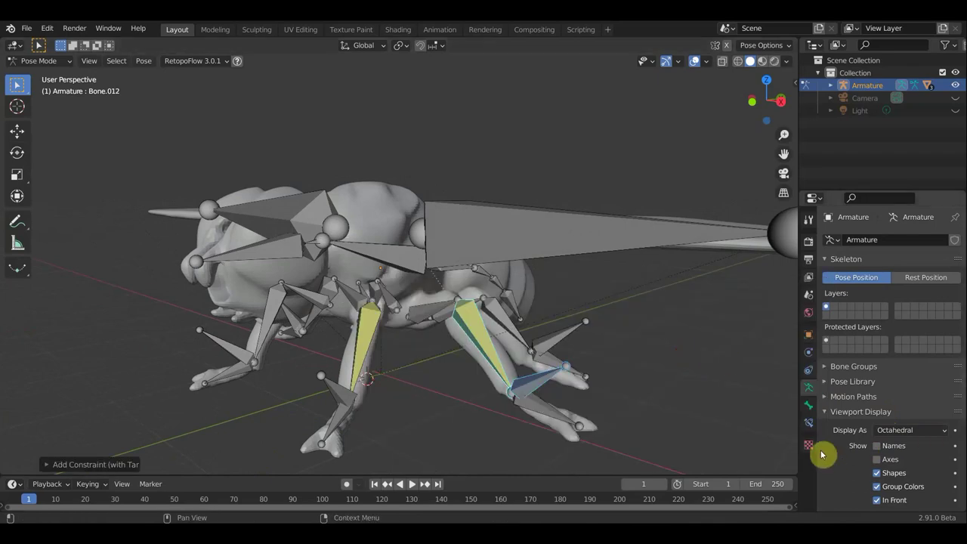
click(809, 422)
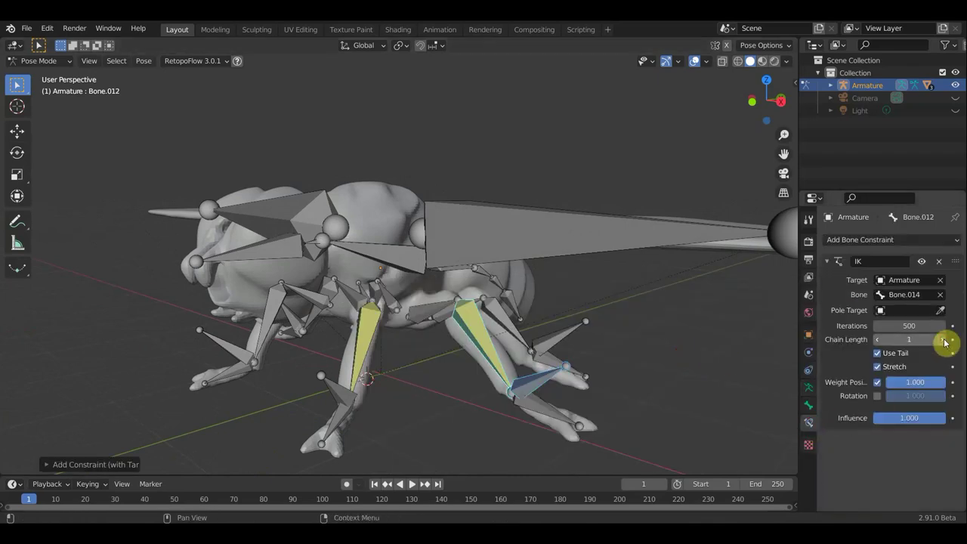
click(944, 340)
Step: Give the next leg an IK constraint targeting Bone.018 with chain length 2
click(525, 342)
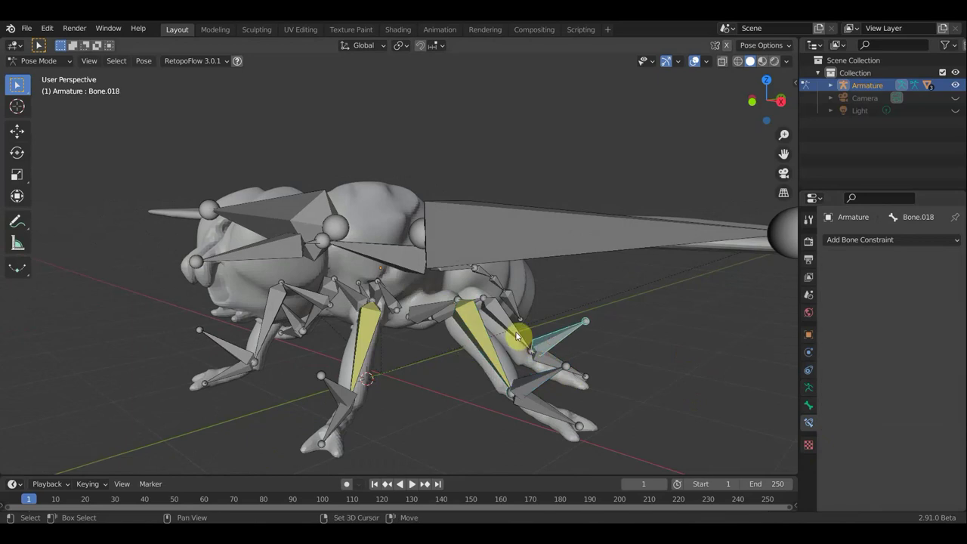
key(ctrl+shift+c)
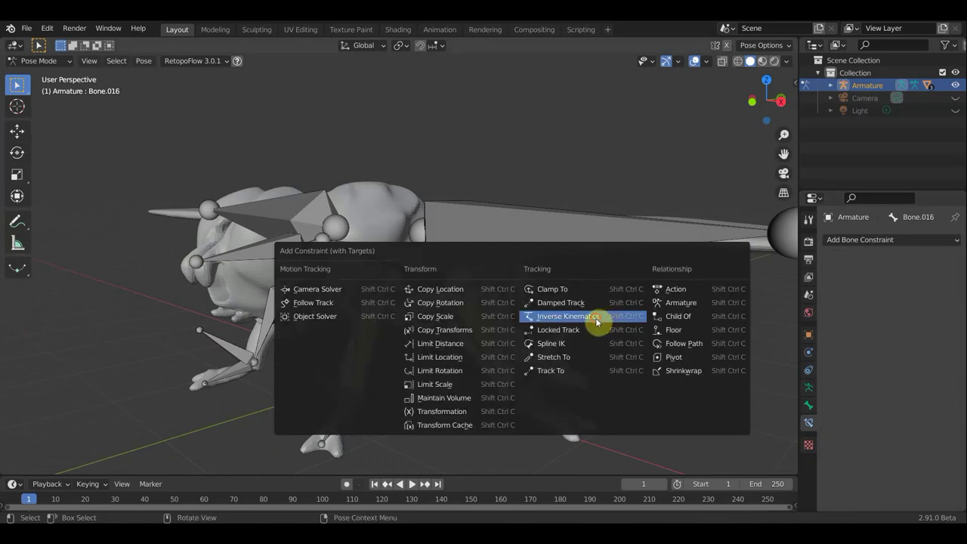
click(597, 317)
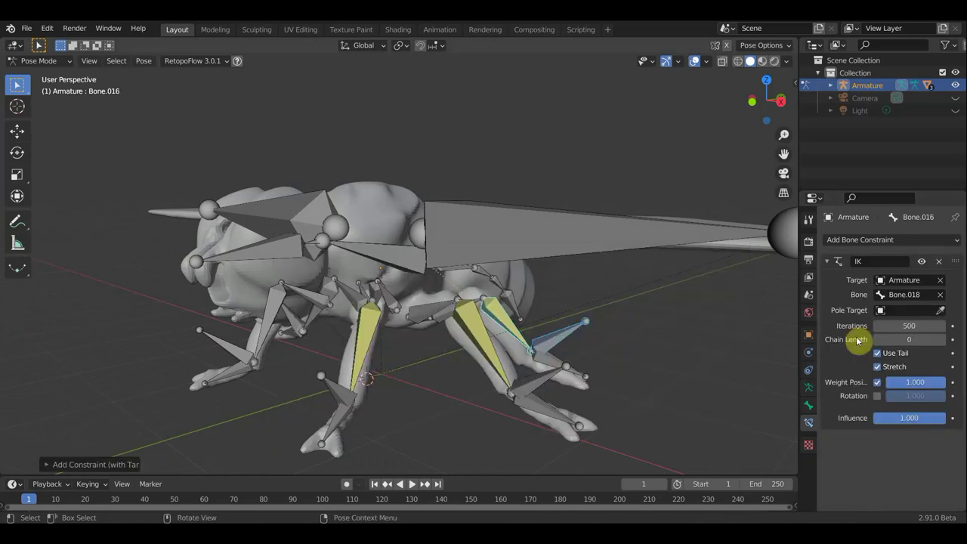
click(943, 344)
mouse_move(630, 391)
middle_down()
mouse_move(698, 385)
mouse_move(542, 408)
middle_up()
shift+click(435, 387)
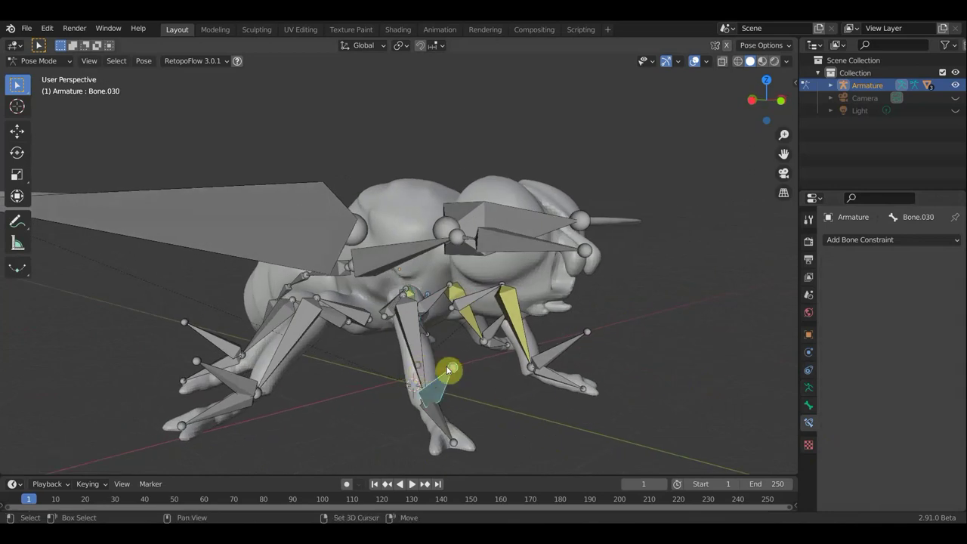
Step: Give Bone.021 an IK constraint targeting Bone.030 with chain length 2
shift+click(449, 369)
key(ctrl+shift+c)
click(463, 375)
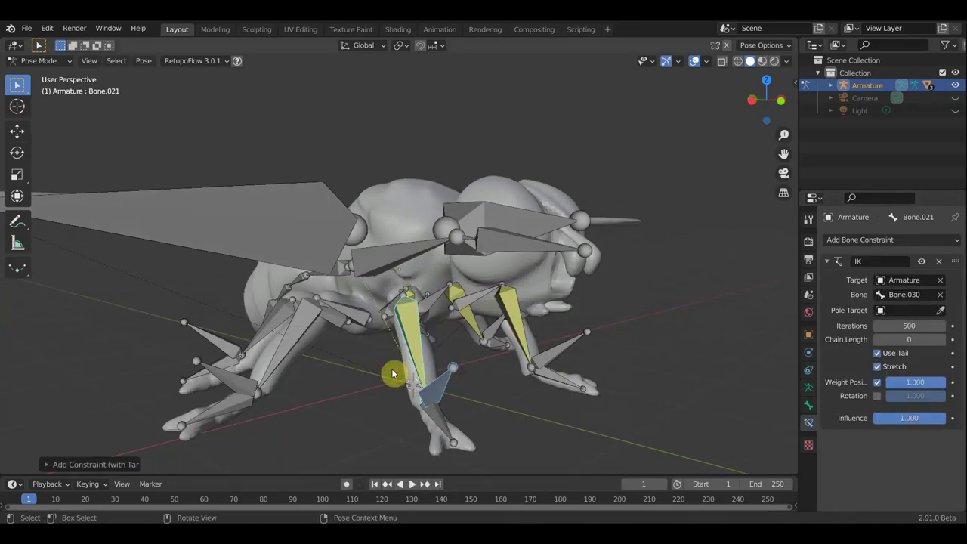
click(942, 339)
click(942, 339)
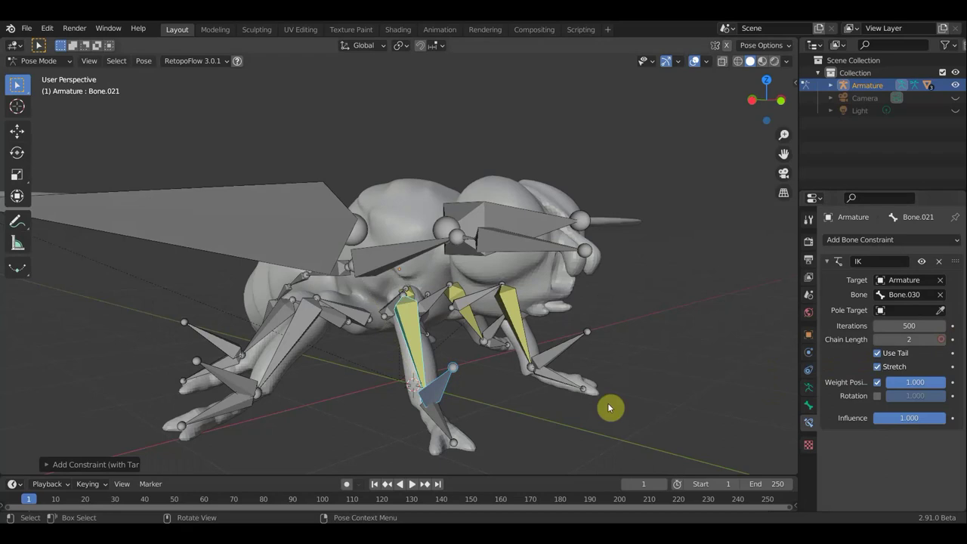
Step: Give Bone.024 an IK constraint targeting Bone.031 with chain length 2
middle_drag(610, 405, 598, 410)
shift+click(288, 406)
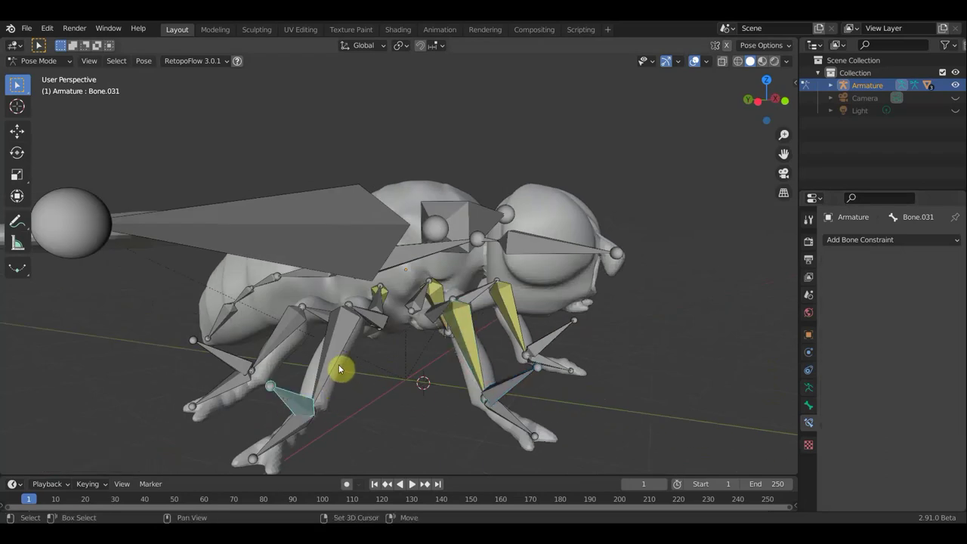
shift+click(342, 363)
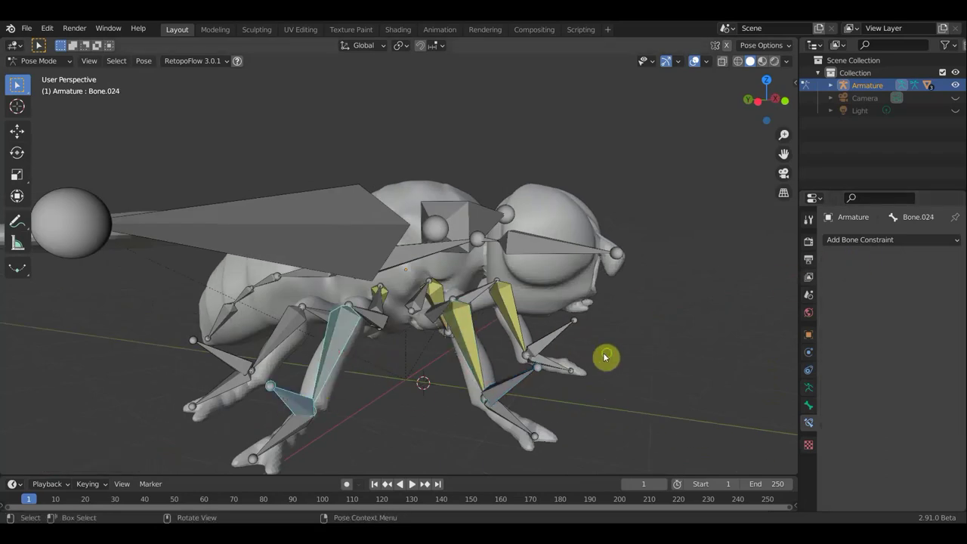
middle_drag(607, 358, 588, 354)
key(shift+ctrl+c)
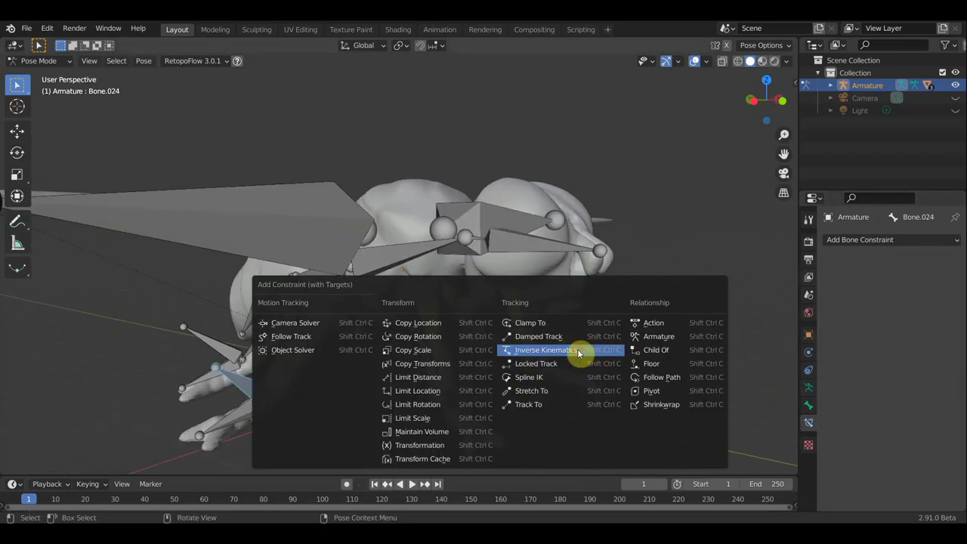
click(579, 351)
click(944, 340)
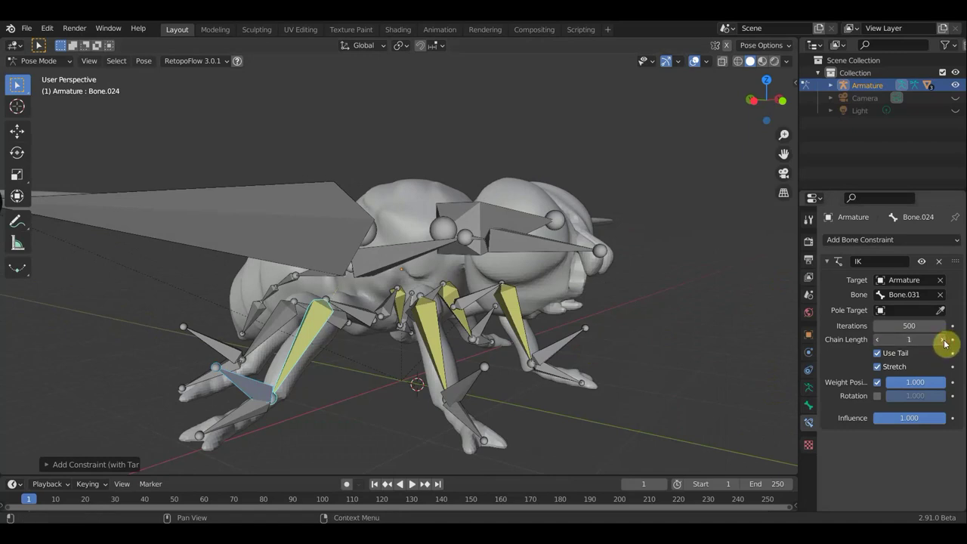
click(944, 340)
Step: Give hind leg Bone.027 an IK constraint targeting Bone.032 with chain length 2
mouse_move(291, 360)
middle_down()
mouse_move(308, 367)
mouse_move(244, 367)
middle_up()
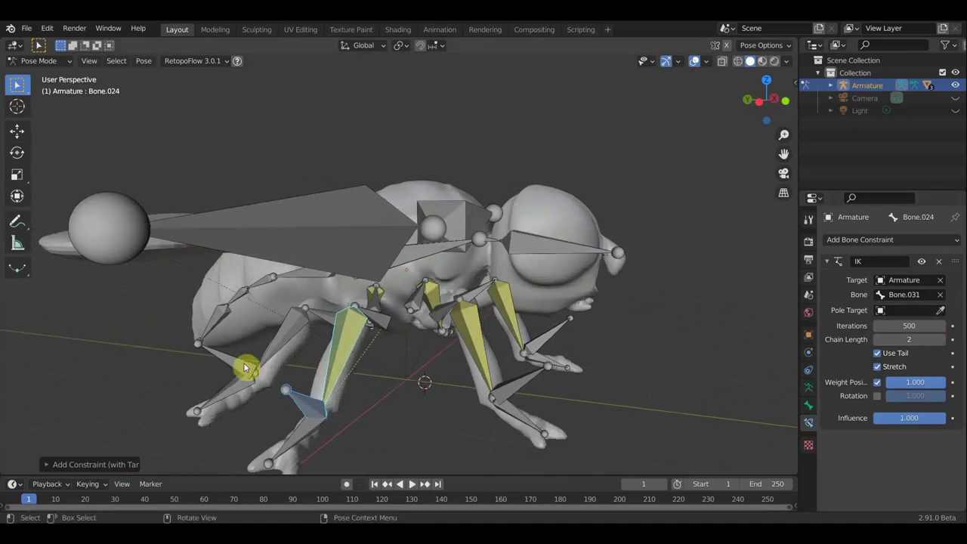
click(255, 364)
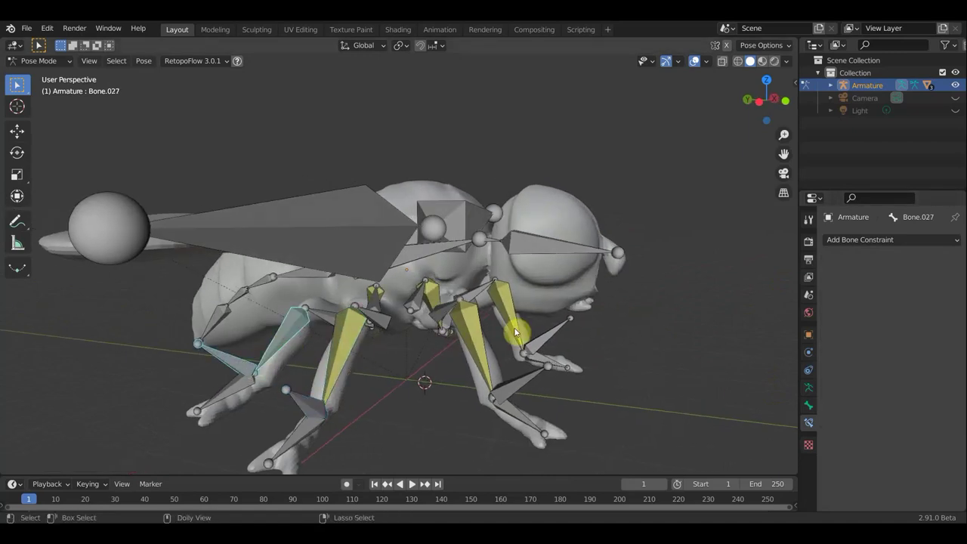
key(shift+ctrl+c)
click(480, 336)
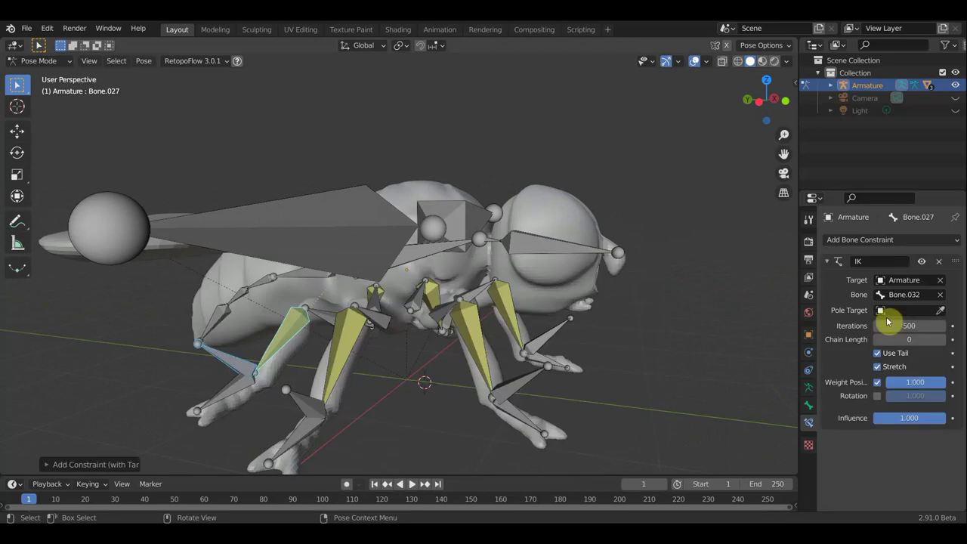
click(944, 342)
click(944, 342)
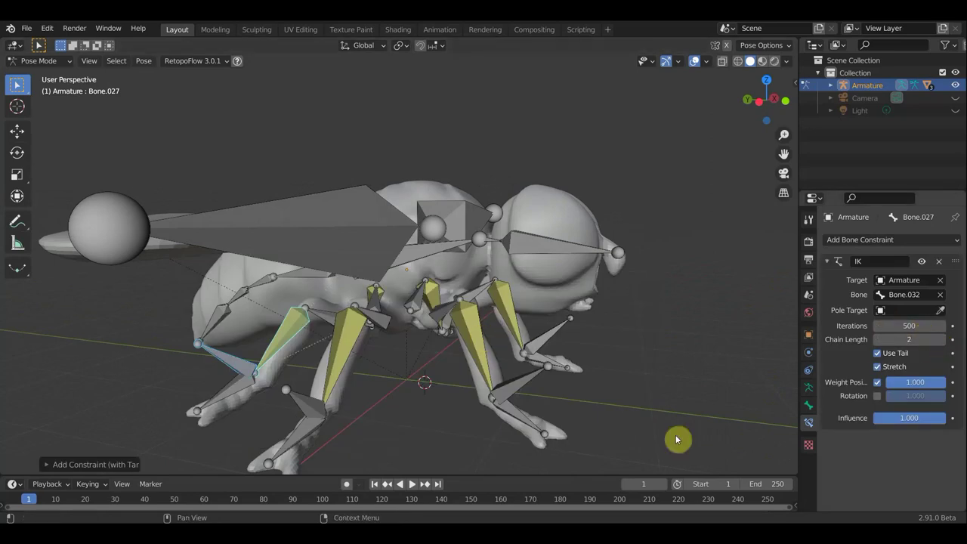
mouse_move(677, 440)
middle_down()
mouse_move(626, 423)
mouse_move(571, 428)
mouse_move(533, 416)
mouse_move(527, 403)
mouse_move(433, 417)
mouse_move(455, 434)
mouse_move(518, 417)
middle_up()
scroll(455, 414, up, 3)
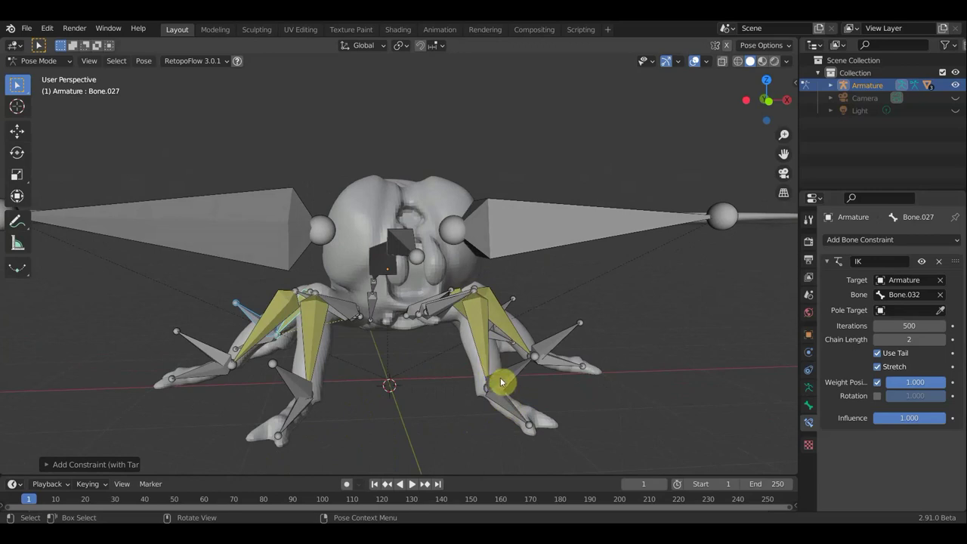
Step: Add a Copy Rotation constraint on Bone.009 targeting Bone.010, owner and target in Local Space
click(504, 383)
shift+click(504, 406)
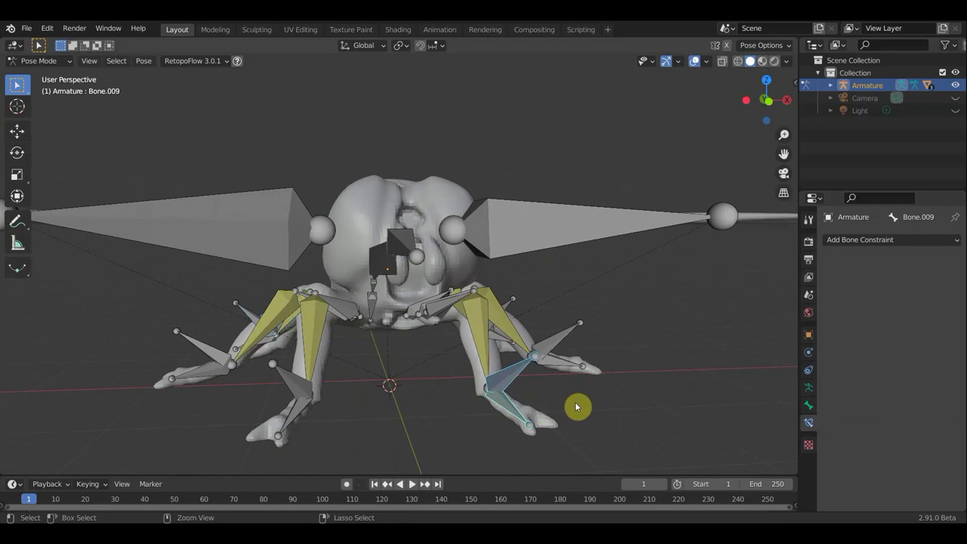
key(shift+ctrl+c)
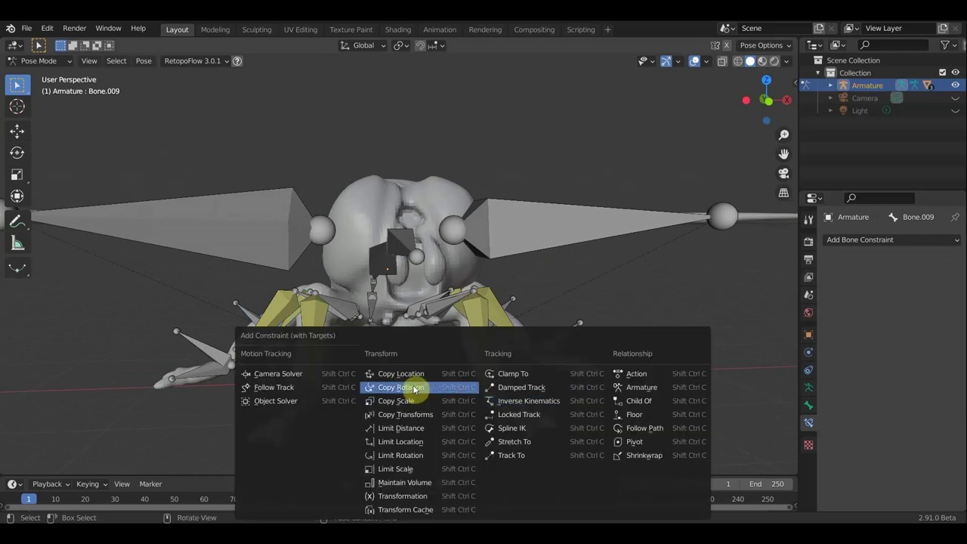
click(412, 389)
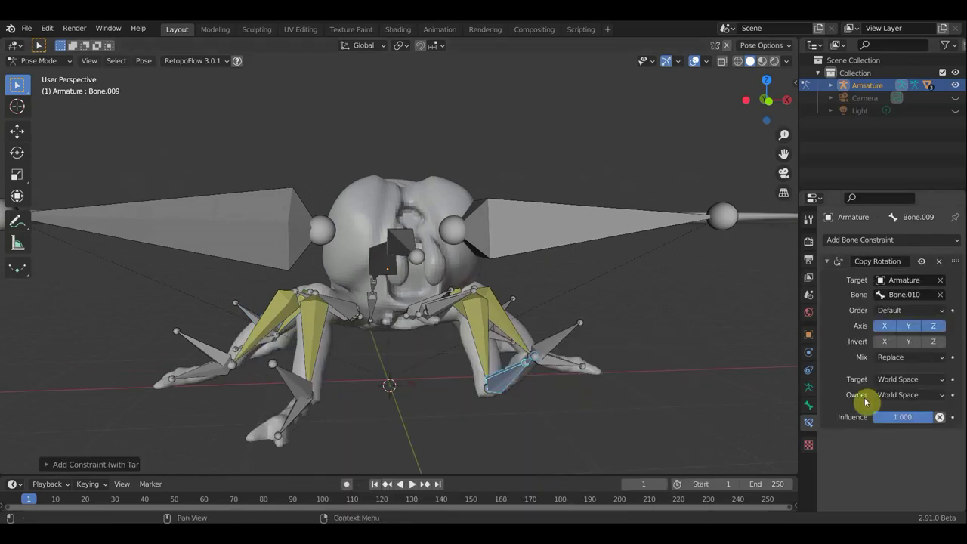
click(937, 395)
click(901, 451)
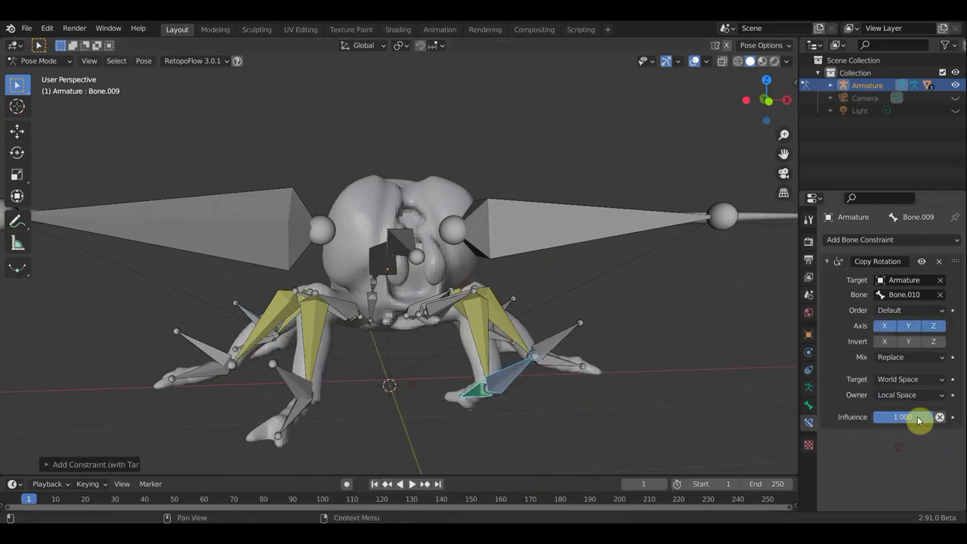
click(918, 387)
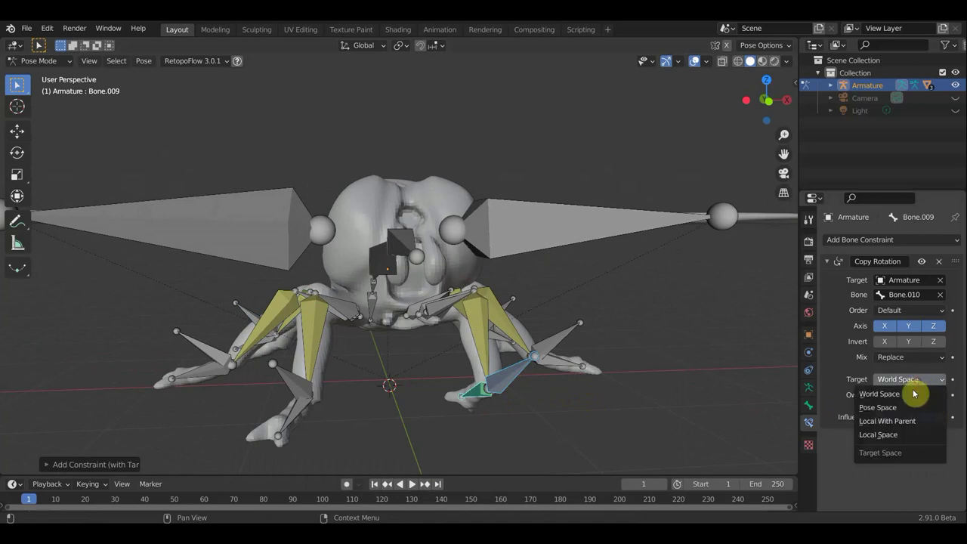
click(911, 435)
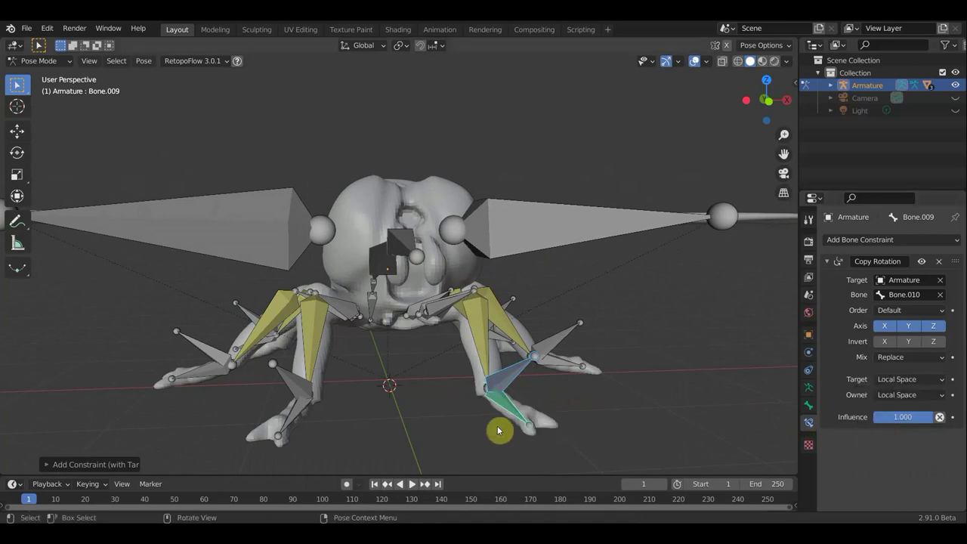
Step: Select Bone.010 alone and start rotating it to test the constraint
mouse_move(622, 388)
middle_down()
mouse_move(491, 395)
mouse_move(494, 413)
mouse_move(479, 410)
mouse_move(493, 417)
middle_up()
click(455, 399)
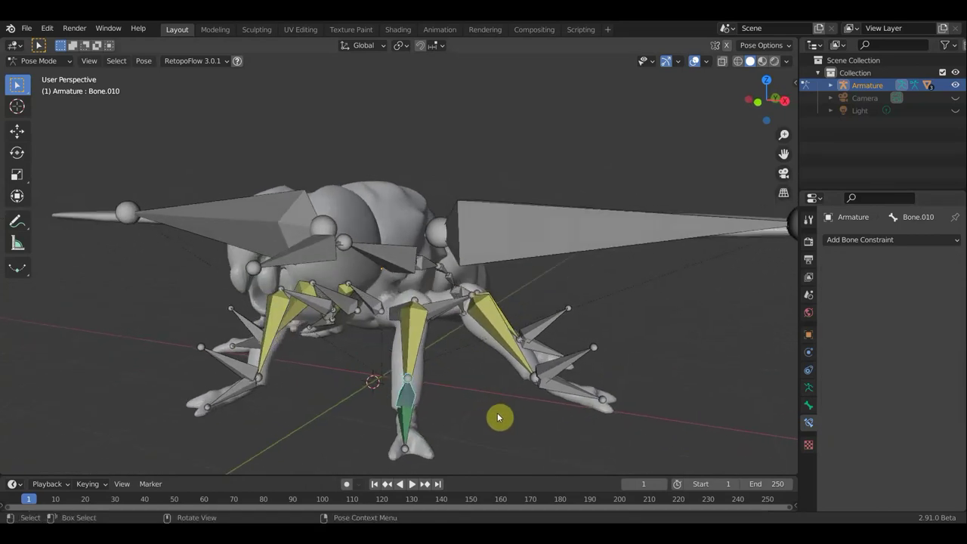
key(r)
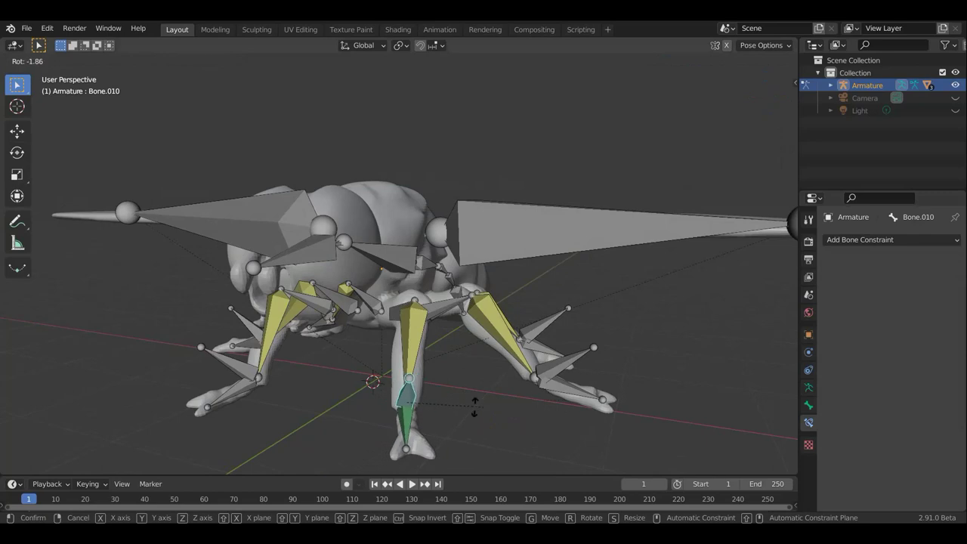
Step: Confirm Bone.010's rotation and nudge a leg bone into a new position
click(531, 409)
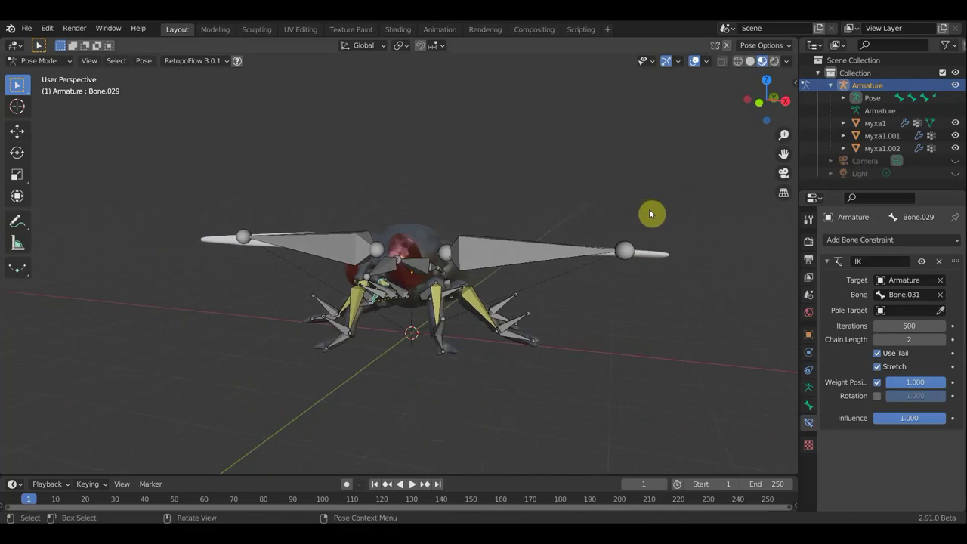
scroll(640, 234, up, 2)
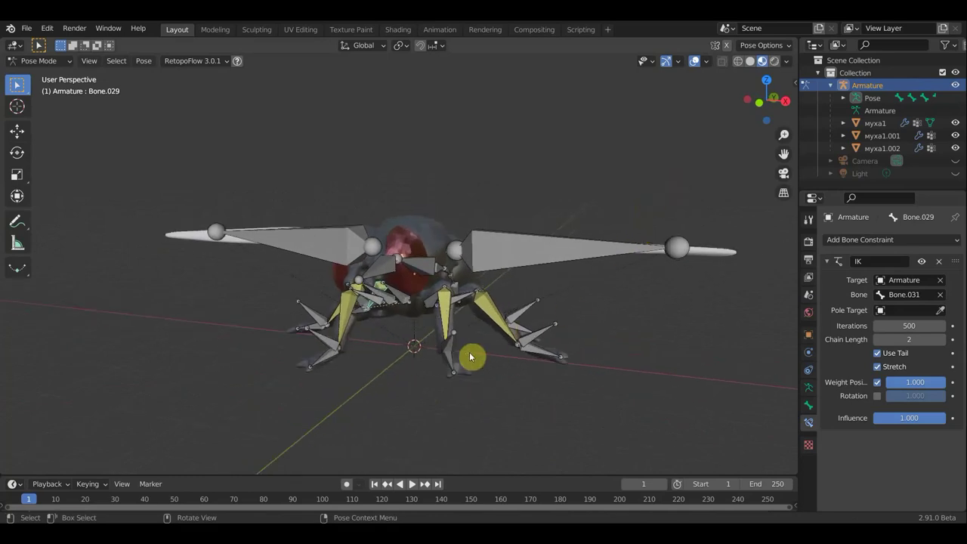
mouse_move(462, 348)
mouse_down()
mouse_move(533, 333)
mouse_move(434, 410)
mouse_move(505, 339)
mouse_move(521, 345)
mouse_up()
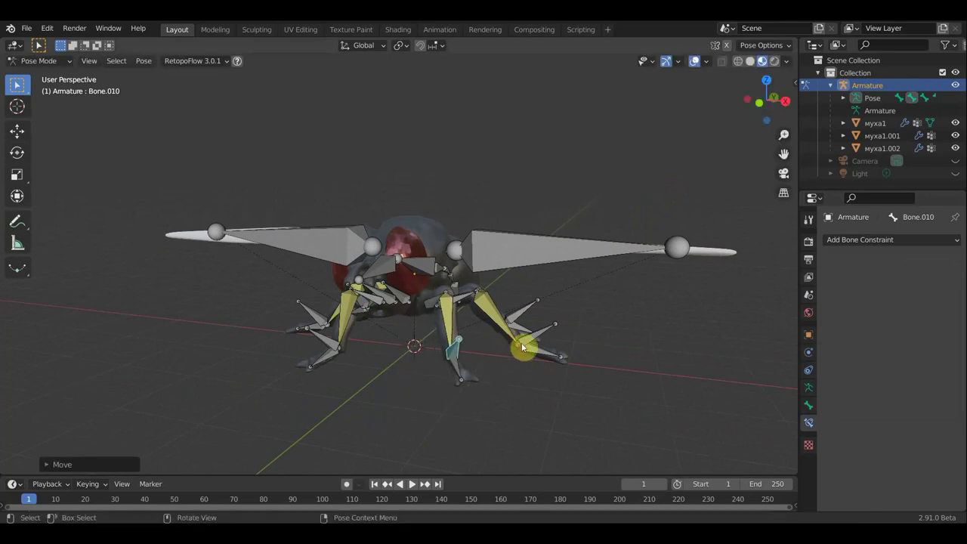
mouse_move(525, 345)
middle_down()
mouse_move(556, 337)
mouse_move(549, 335)
middle_up()
Step: In front orthographic view, rotate the left and right wing bones upward into a V
key(KP_1)
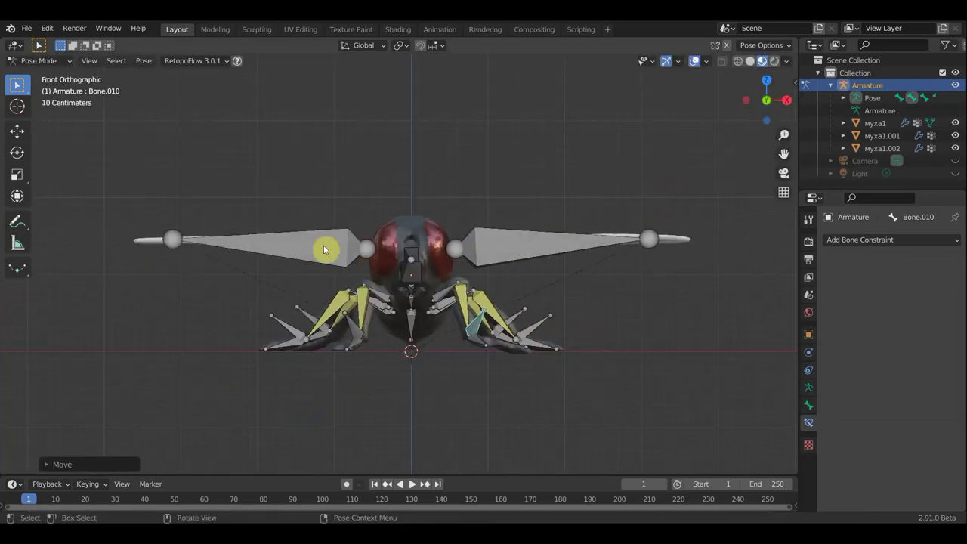
click(337, 251)
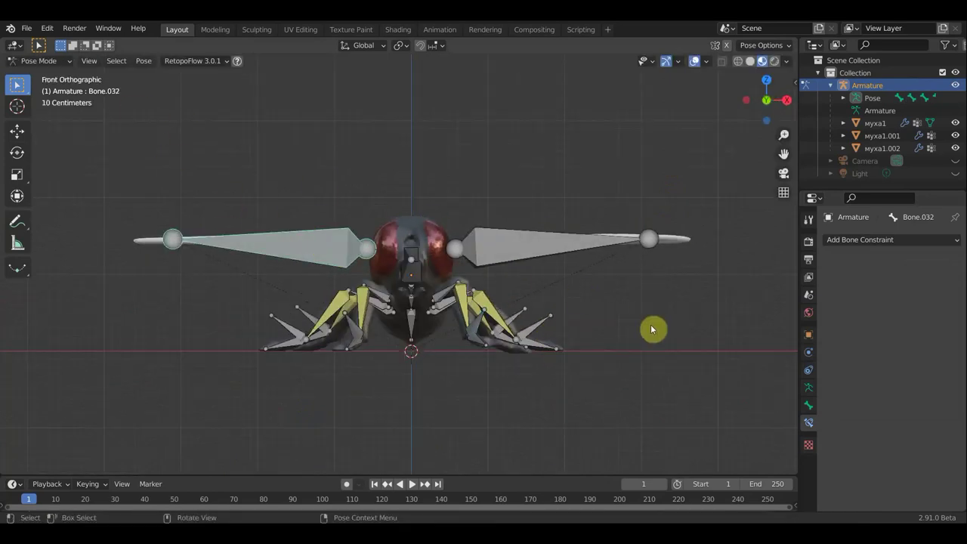
key(r)
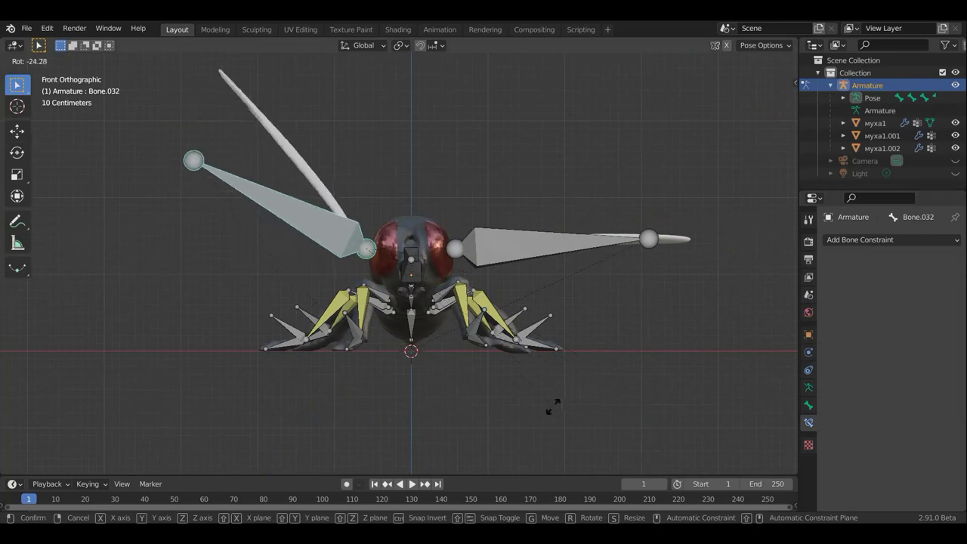
click(508, 420)
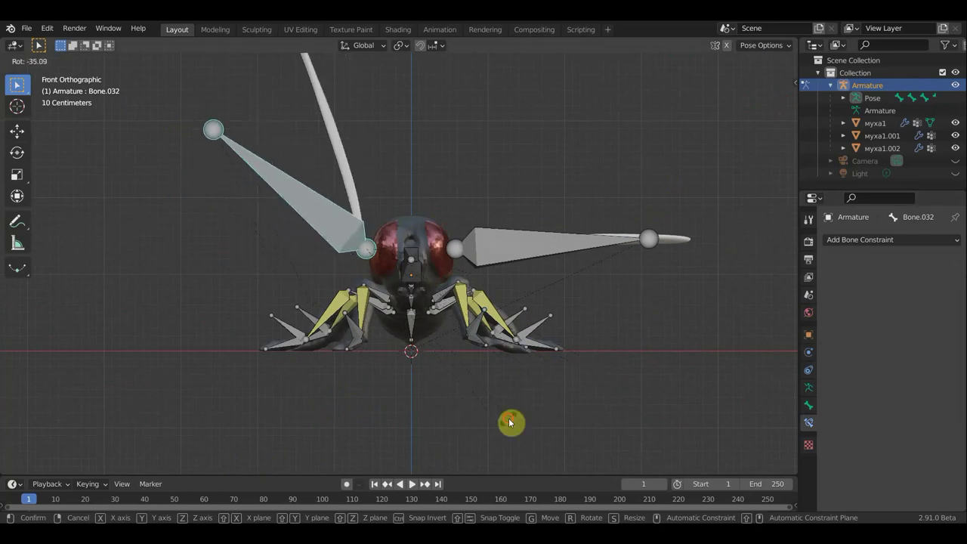
middle_drag(498, 409, 533, 373)
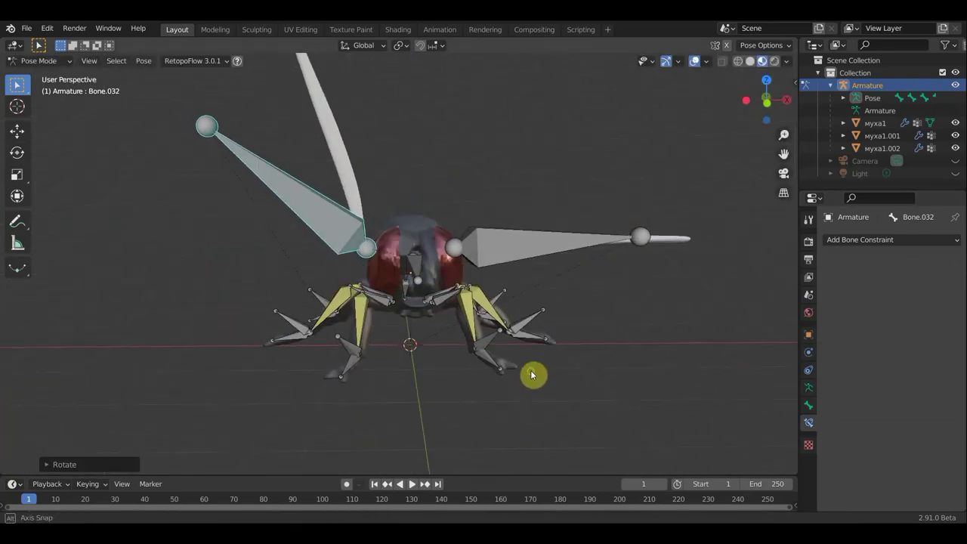
click(514, 259)
key(KP_1)
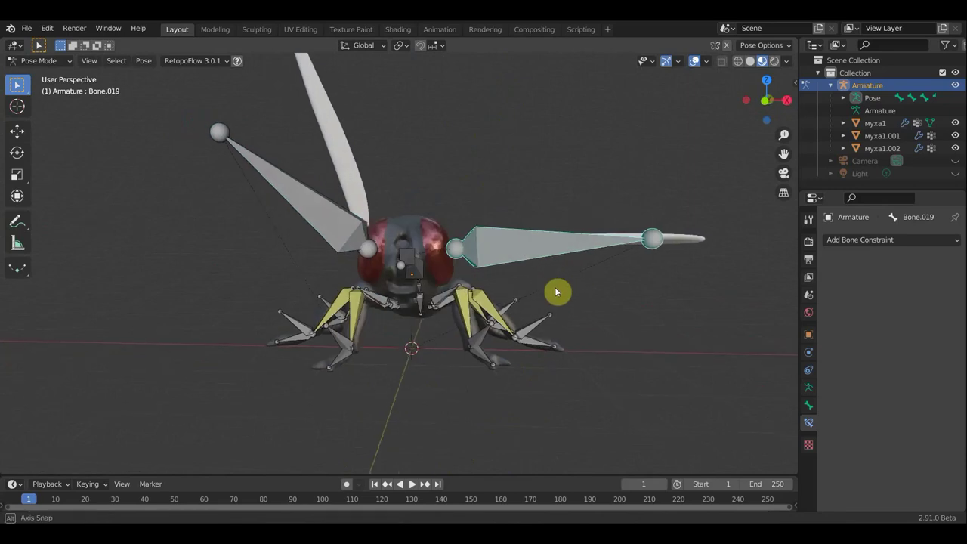
key(r)
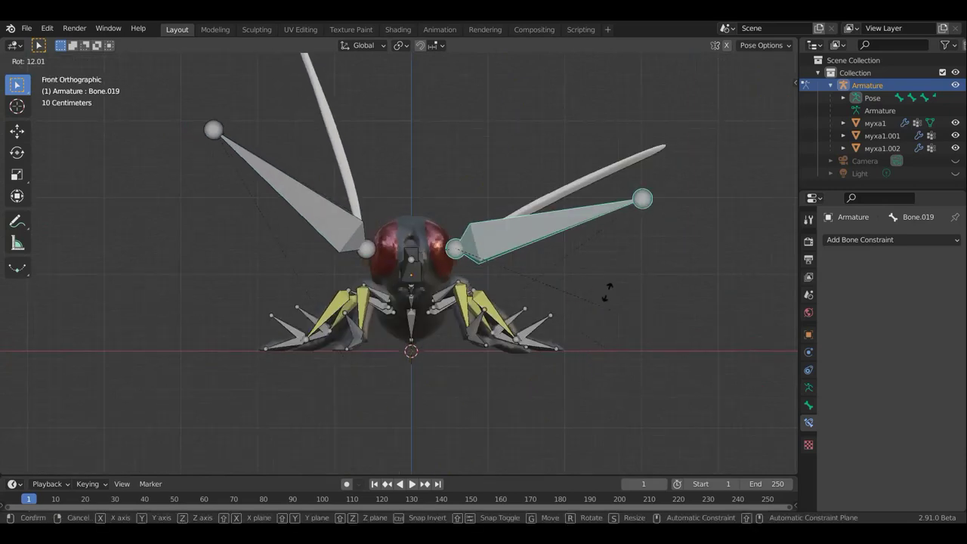
click(572, 252)
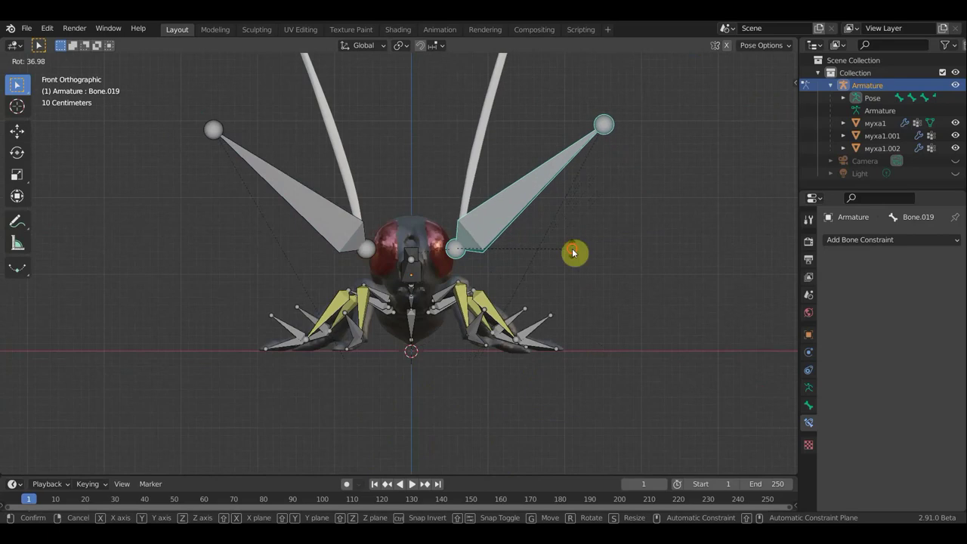
Step: Hide the overlays to inspect the raised wings on the mesh, then show them again
click(694, 62)
mouse_move(643, 162)
middle_down()
mouse_move(417, 250)
mouse_move(570, 238)
middle_up()
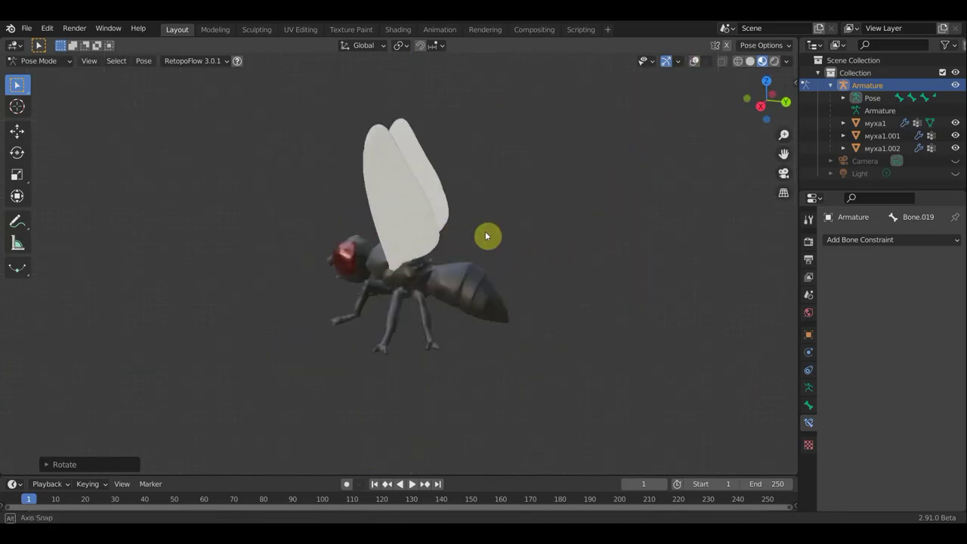
scroll(570, 234, up, 3)
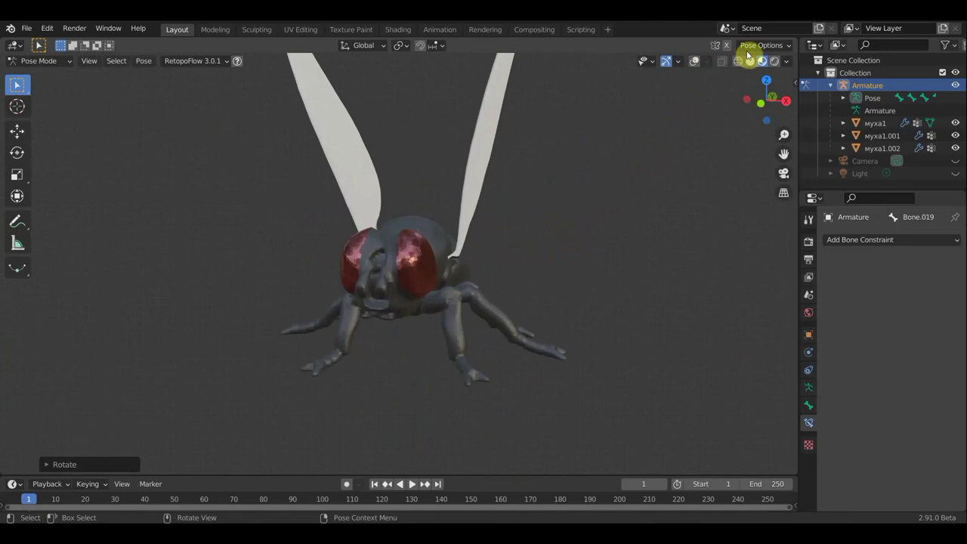
click(695, 63)
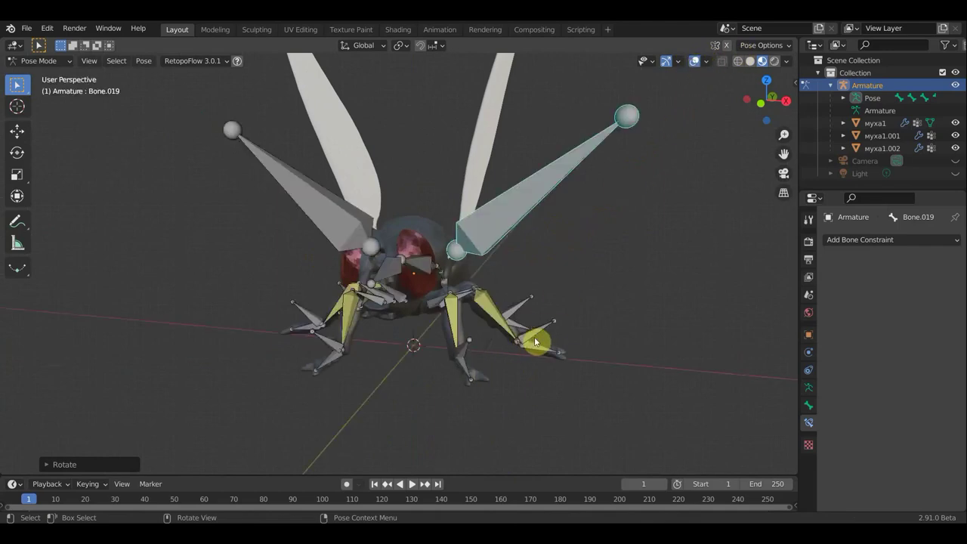
middle_drag(534, 339, 518, 356)
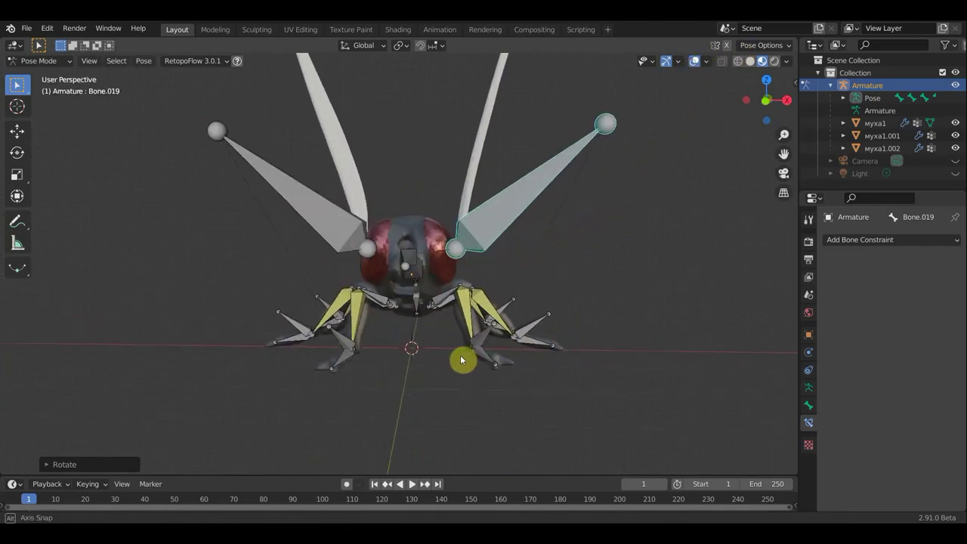
middle_drag(460, 362, 351, 369)
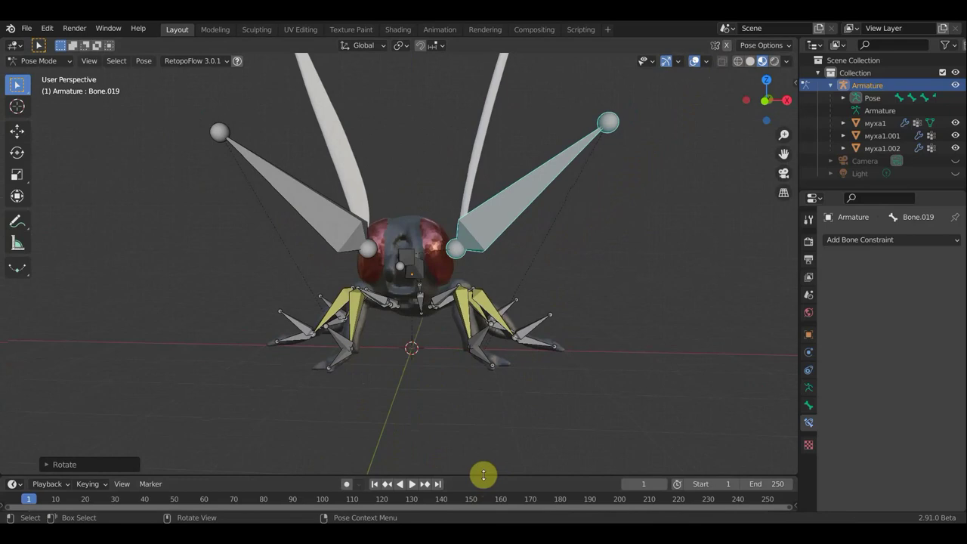
Step: Enlarge the timeline area and snap to the front orthographic view
drag(484, 477, 484, 420)
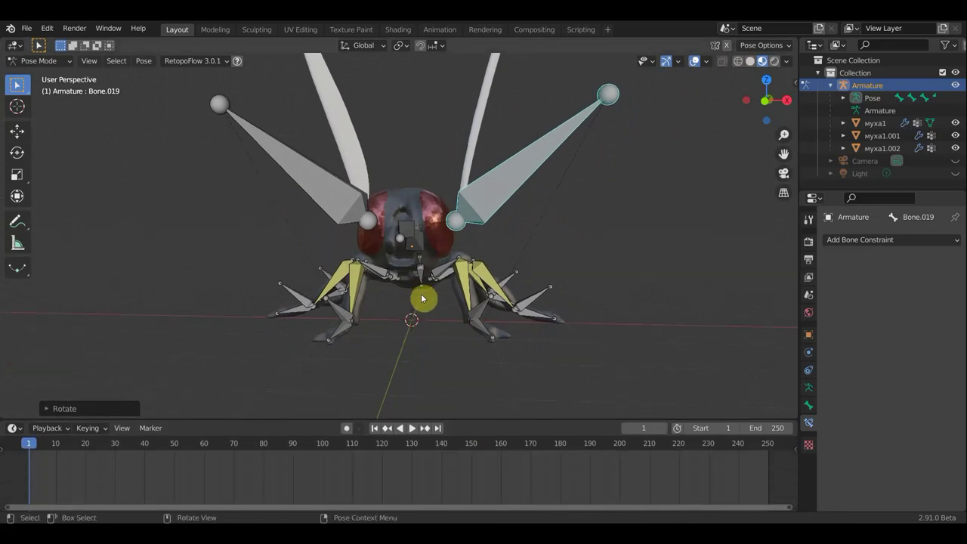
key(KP_5)
key(KP_1)
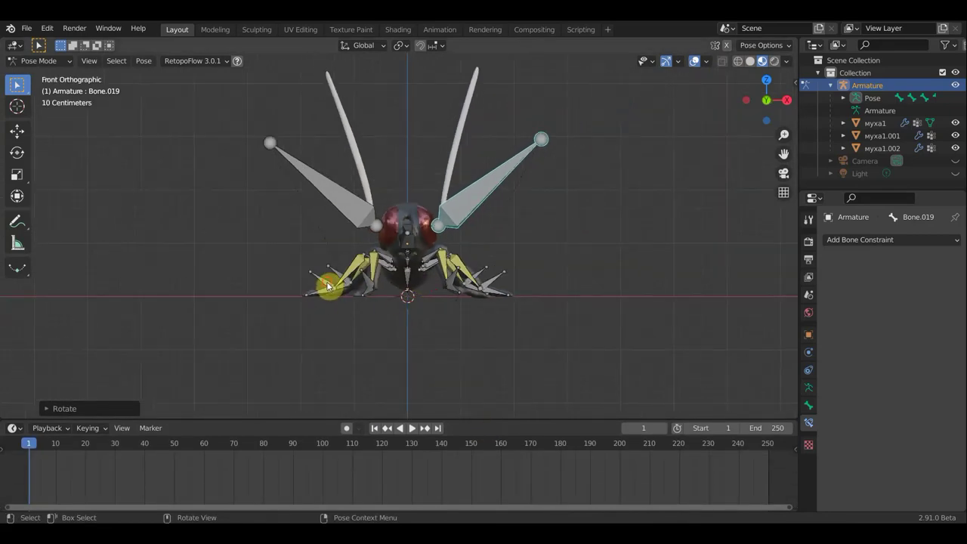
Step: Move a left leg bone, Bone.018 and Bone.014 down beneath the body
click(328, 286)
key(g)
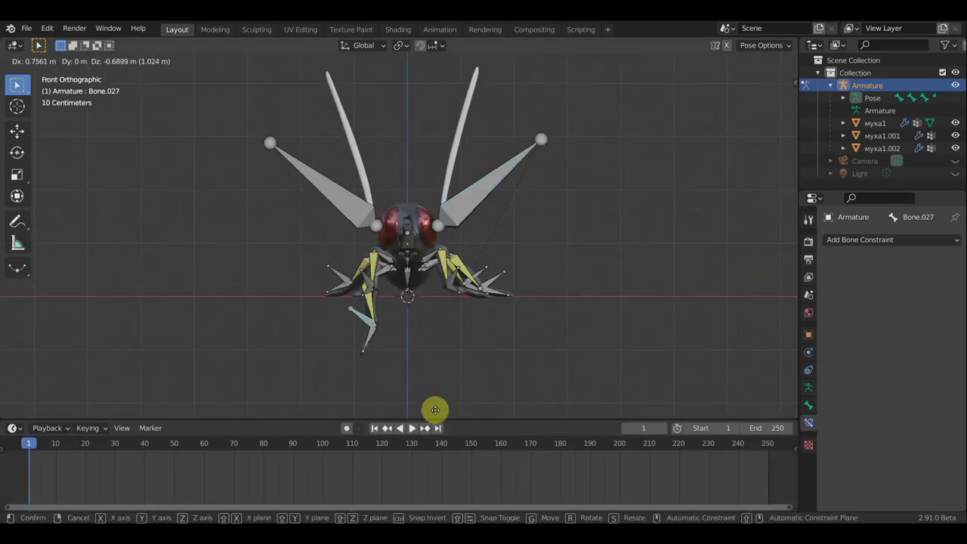
click(442, 413)
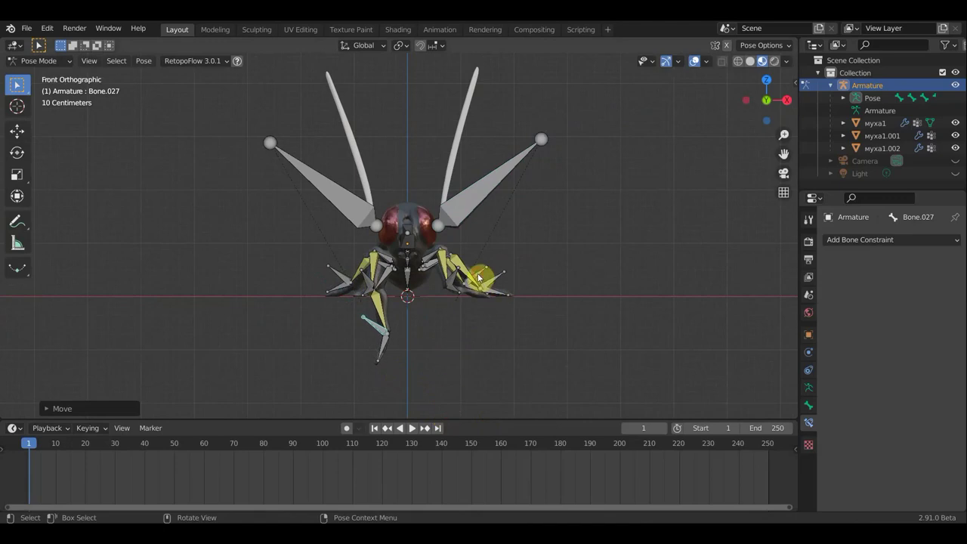
click(478, 278)
key(g)
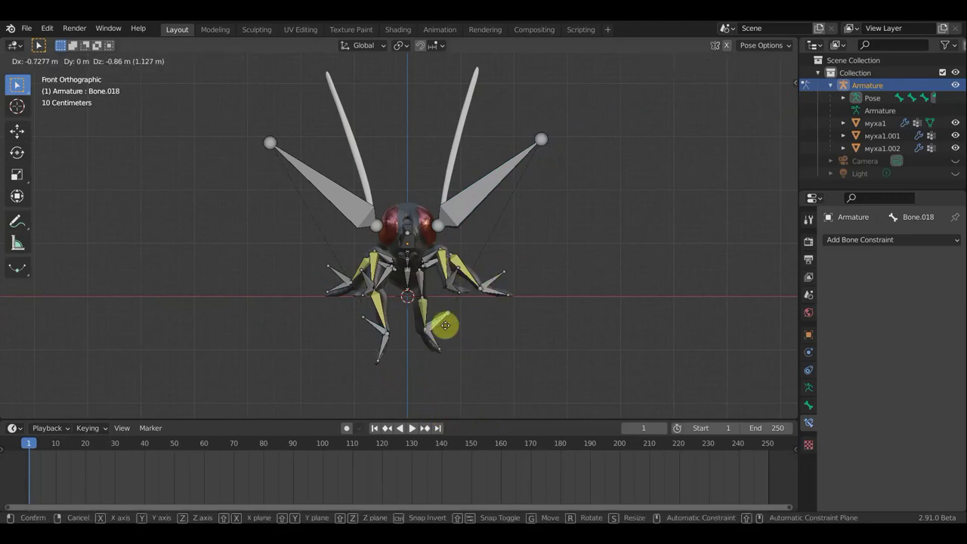
click(458, 316)
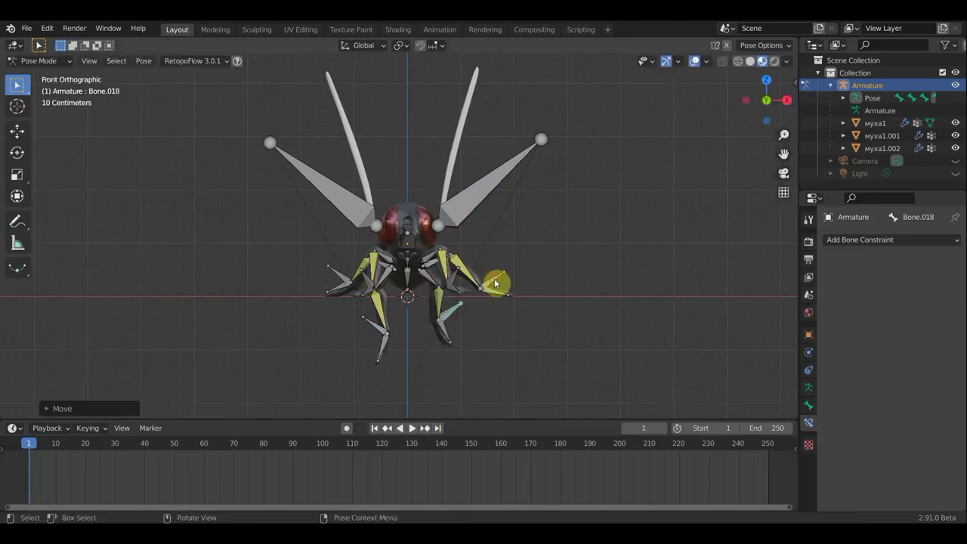
click(495, 283)
key(g)
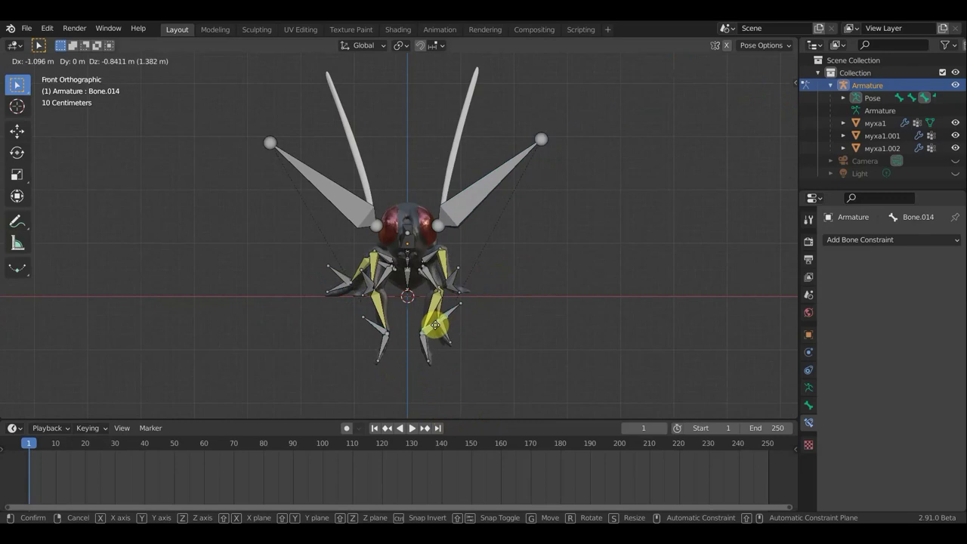
click(443, 318)
Step: Move Bone.010 downward and Bone.031 inward, then check the legs in perspective
click(456, 278)
key(g)
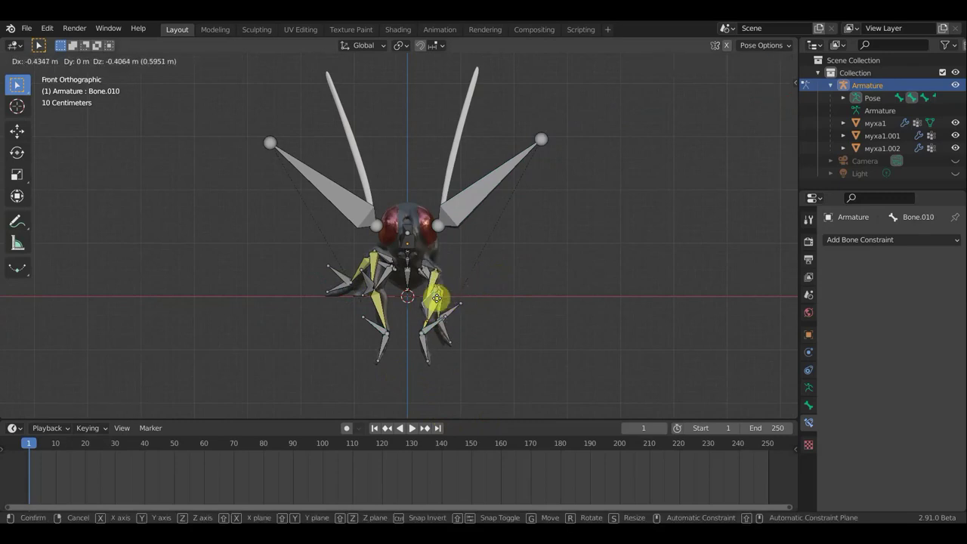
click(437, 299)
click(340, 280)
key(g)
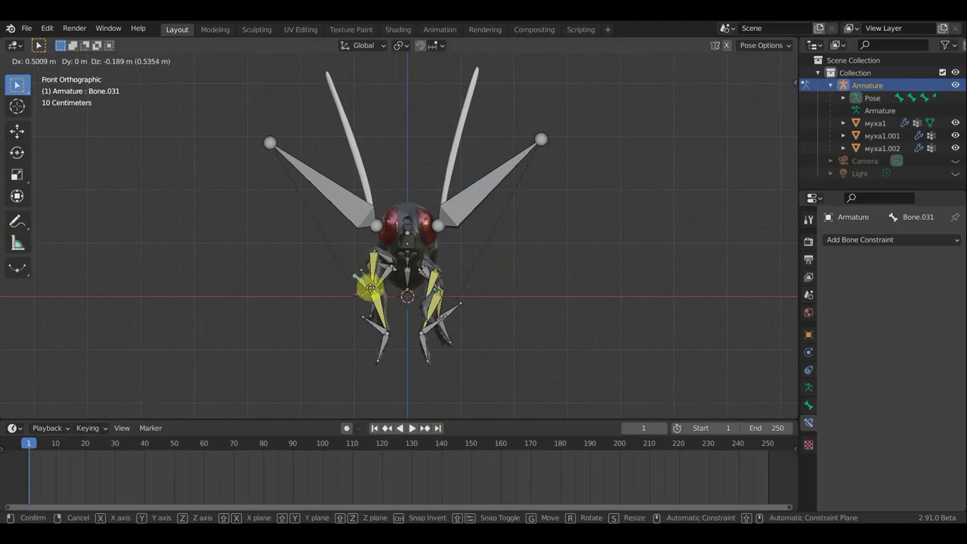
click(374, 302)
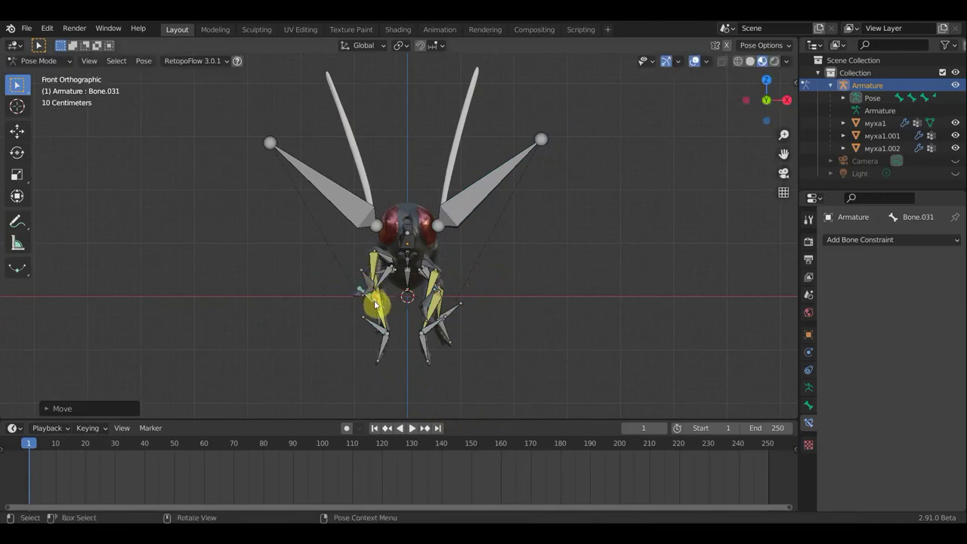
mouse_move(438, 321)
middle_down()
mouse_move(221, 325)
mouse_move(373, 337)
mouse_move(554, 326)
middle_up()
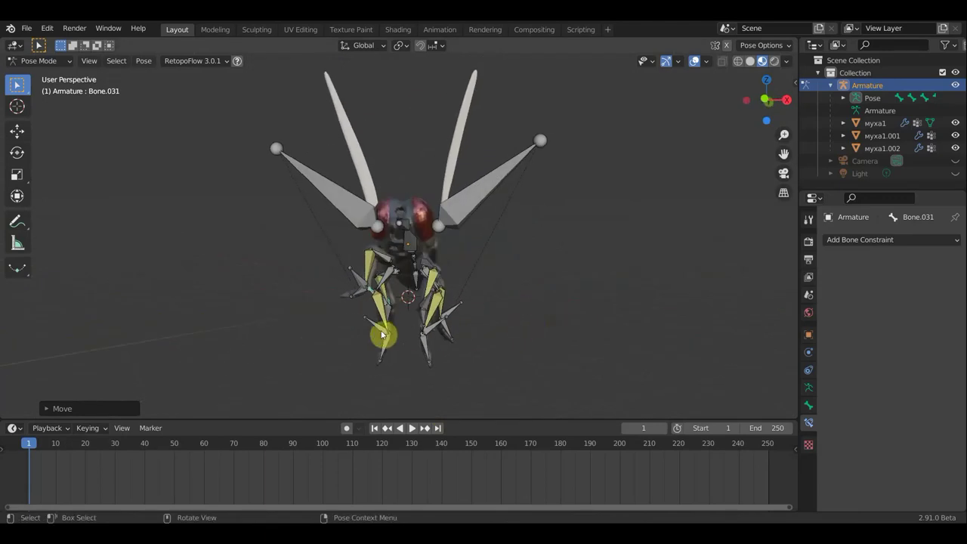
Step: Drag leg bones Bone.023, Bone.010 and Bone.031 into new positions
mouse_move(381, 332)
mouse_down()
mouse_move(421, 335)
mouse_move(421, 319)
mouse_move(410, 320)
mouse_move(427, 322)
mouse_move(424, 312)
mouse_move(456, 320)
mouse_up()
mouse_move(456, 319)
middle_down()
mouse_move(586, 337)
mouse_move(478, 302)
middle_up()
mouse_move(439, 291)
mouse_down()
mouse_move(471, 277)
mouse_move(457, 299)
mouse_move(480, 285)
mouse_up()
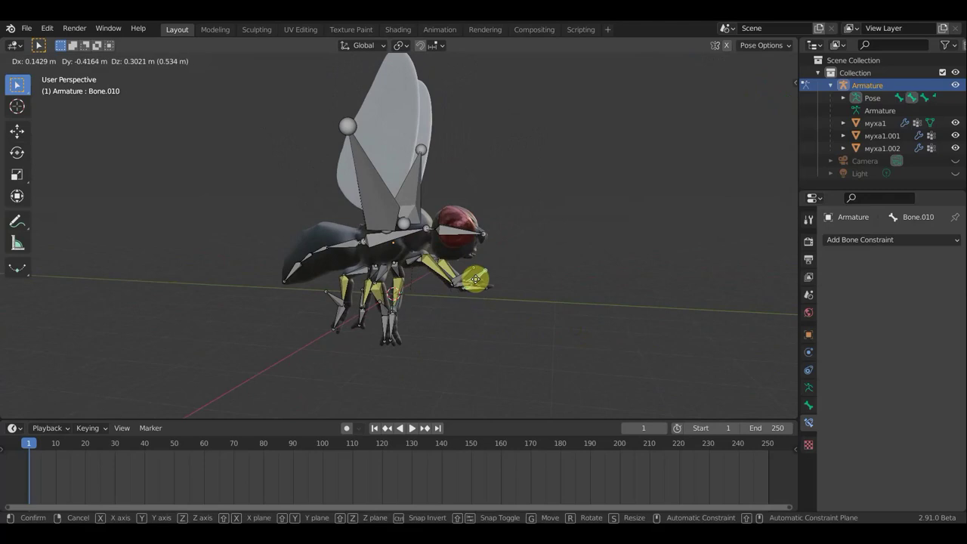
mouse_move(484, 296)
middle_down()
mouse_move(497, 298)
mouse_move(344, 318)
middle_up()
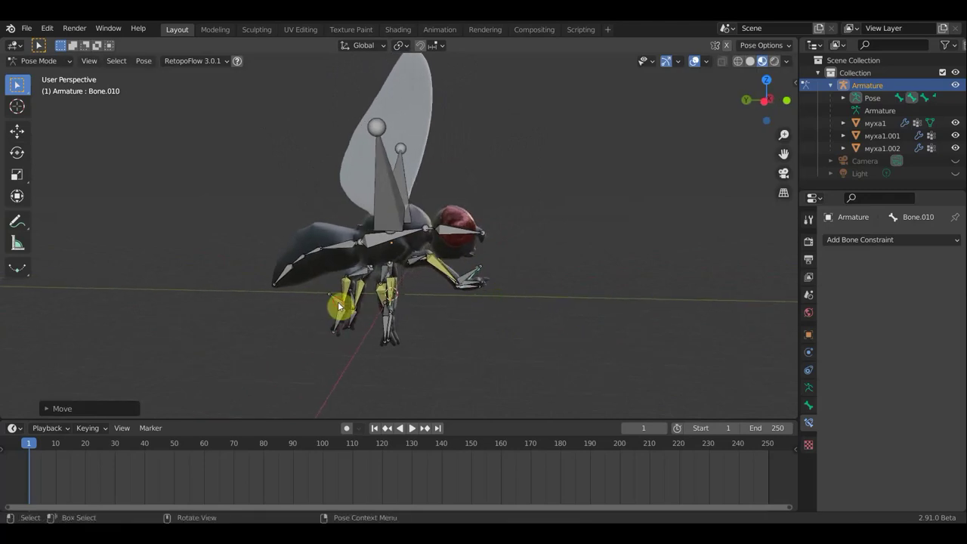
drag(340, 306, 319, 286)
Step: Rotate the abdomen bone Bone.001 to a new angle
click(348, 248)
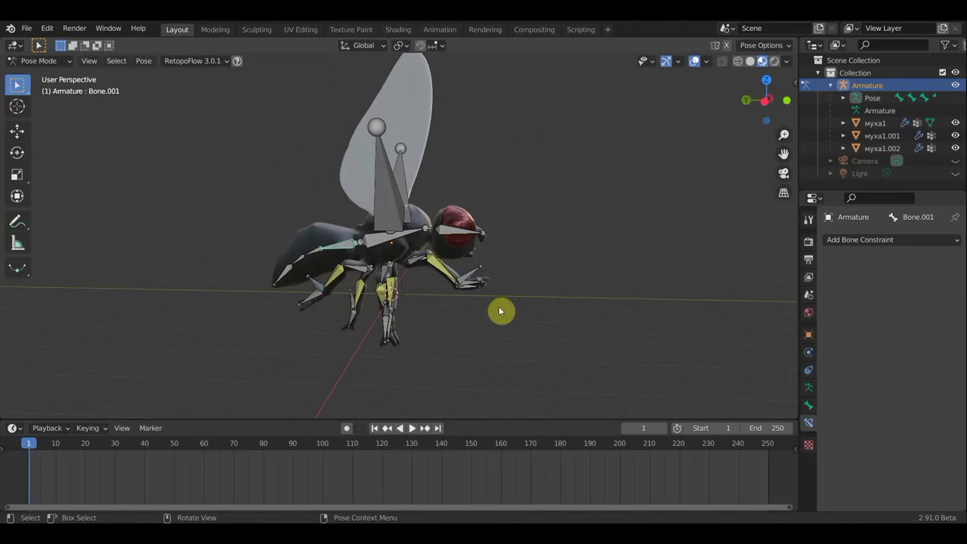
key(r)
click(479, 335)
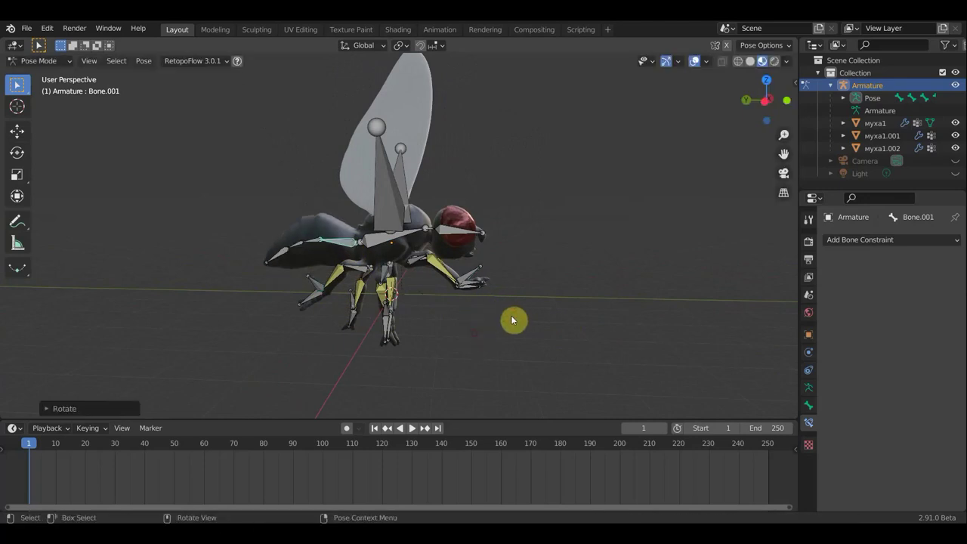
mouse_move(514, 319)
middle_down()
mouse_move(332, 342)
mouse_move(246, 315)
middle_up()
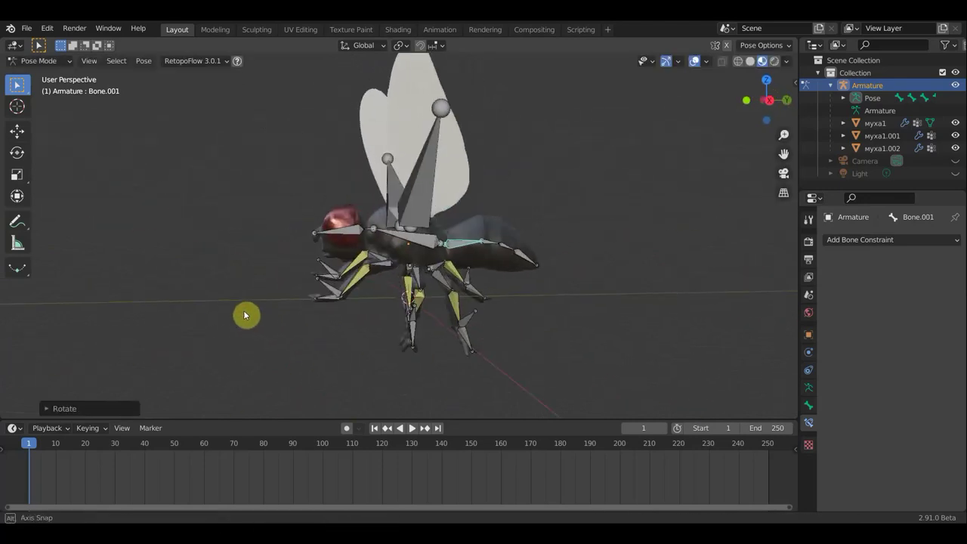
Step: Move leg bones Bone.018 and Bone.014 into new positions
click(467, 325)
key(g)
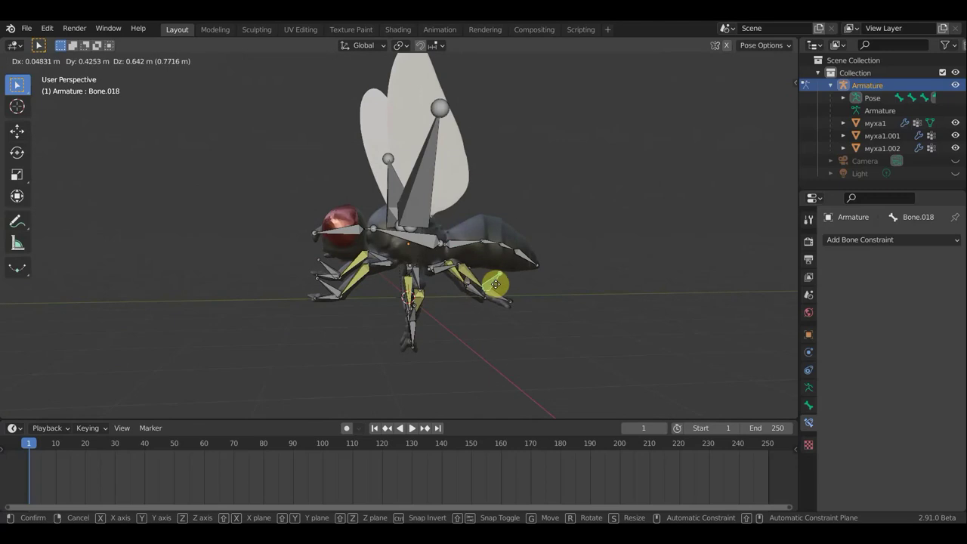
click(495, 297)
mouse_move(410, 337)
middle_down()
mouse_move(411, 326)
mouse_move(471, 330)
mouse_move(429, 332)
middle_up()
click(416, 319)
key(g)
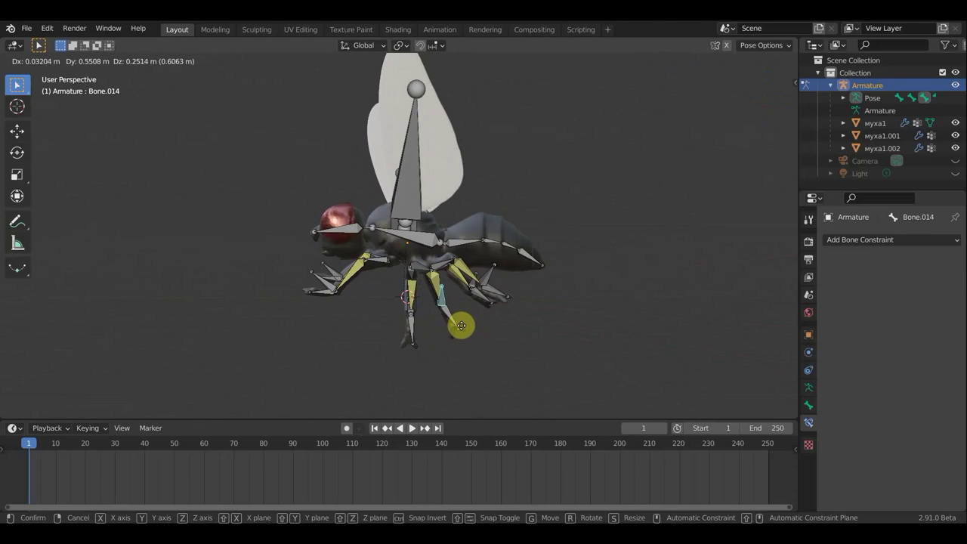
click(458, 329)
Step: Try rotating lower leg Bone.026, cancel it, and select Bone.025 instead
click(416, 333)
key(r)
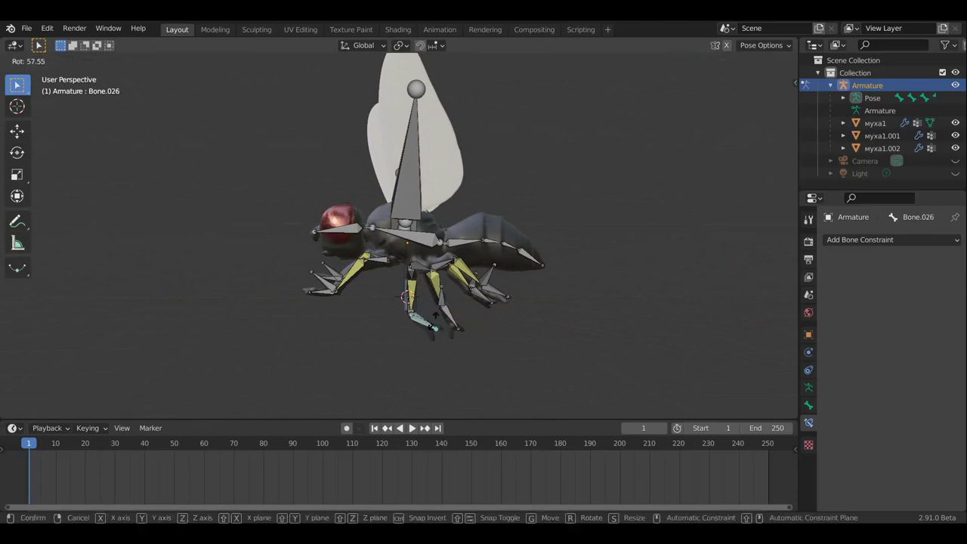
right_click(409, 333)
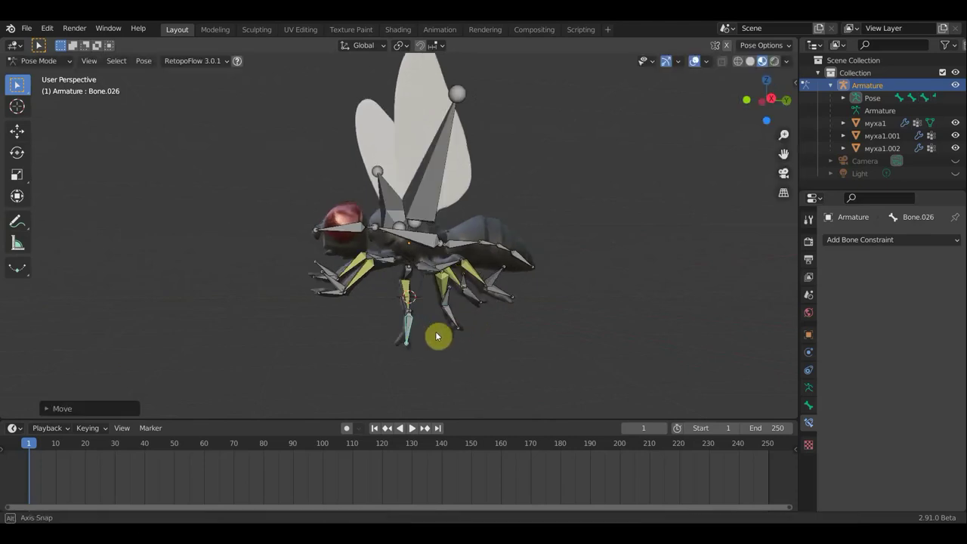
mouse_move(432, 335)
middle_down()
mouse_move(475, 339)
mouse_move(400, 306)
middle_up()
click(412, 312)
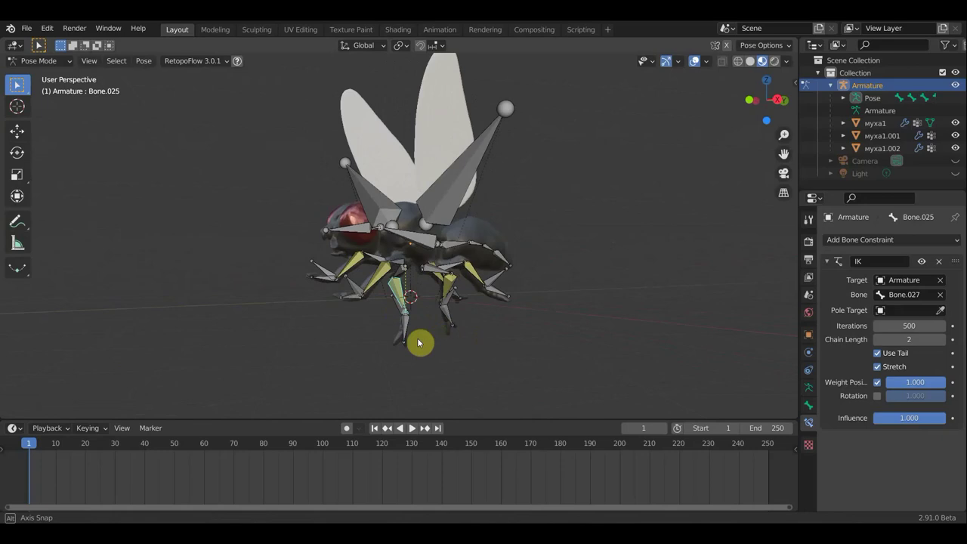
middle_drag(417, 338, 393, 312)
Step: Move leg bones Bone.027, Bone.010 and Bone.023 closer beneath the body
click(445, 339)
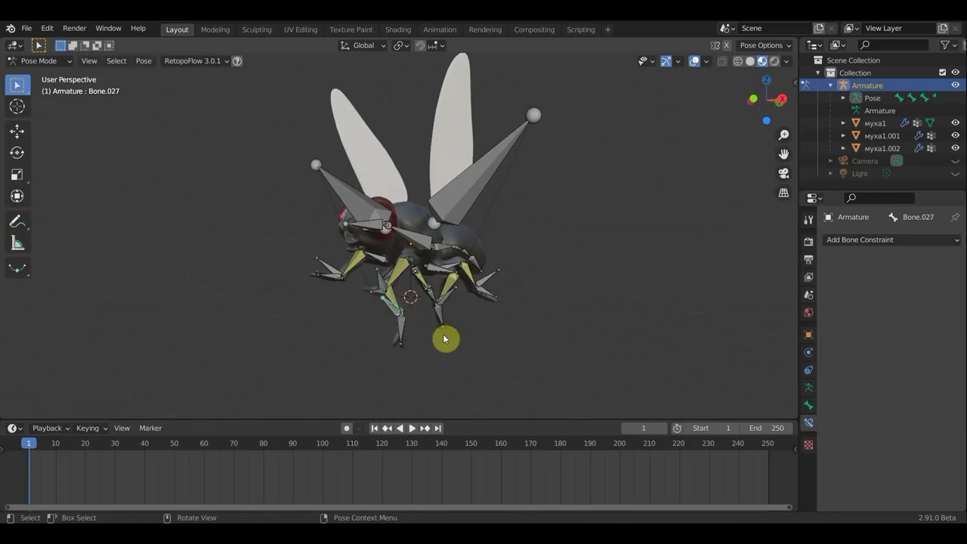
mouse_move(444, 340)
middle_down()
mouse_move(376, 350)
mouse_move(399, 346)
middle_up()
key(g)
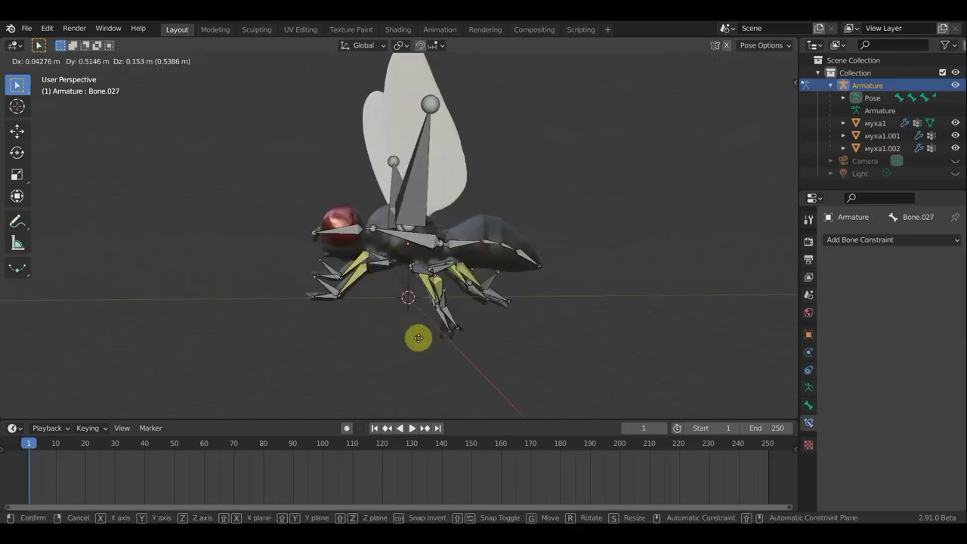
click(420, 342)
click(331, 288)
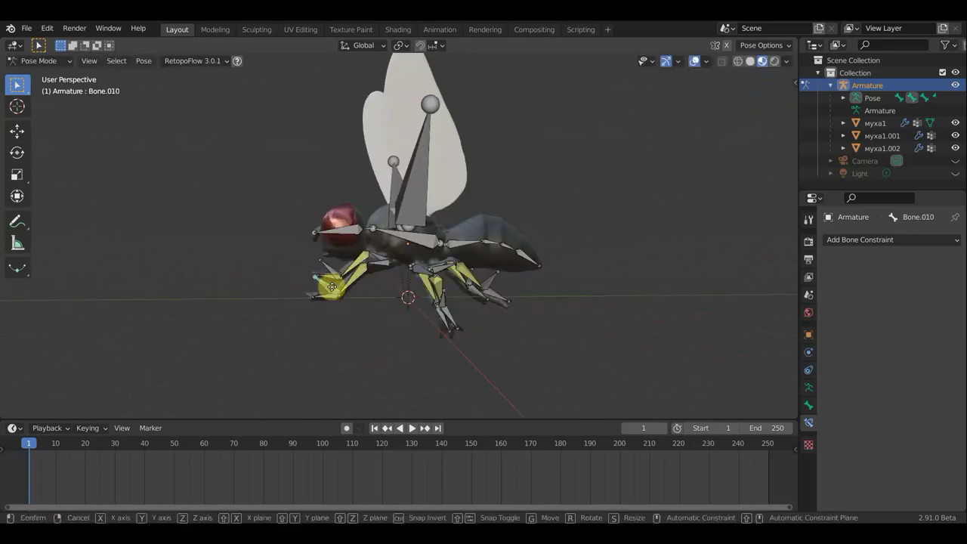
key(g)
click(386, 297)
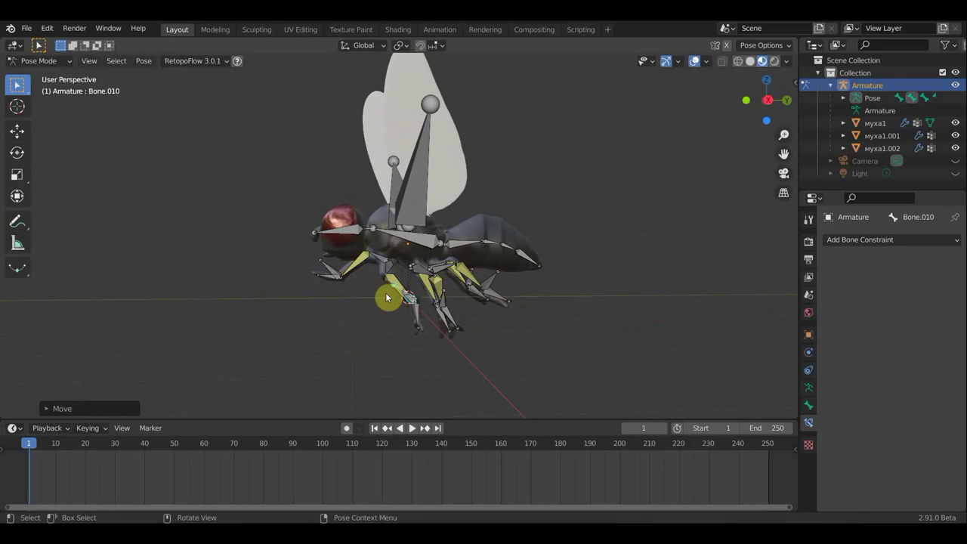
click(326, 268)
key(g)
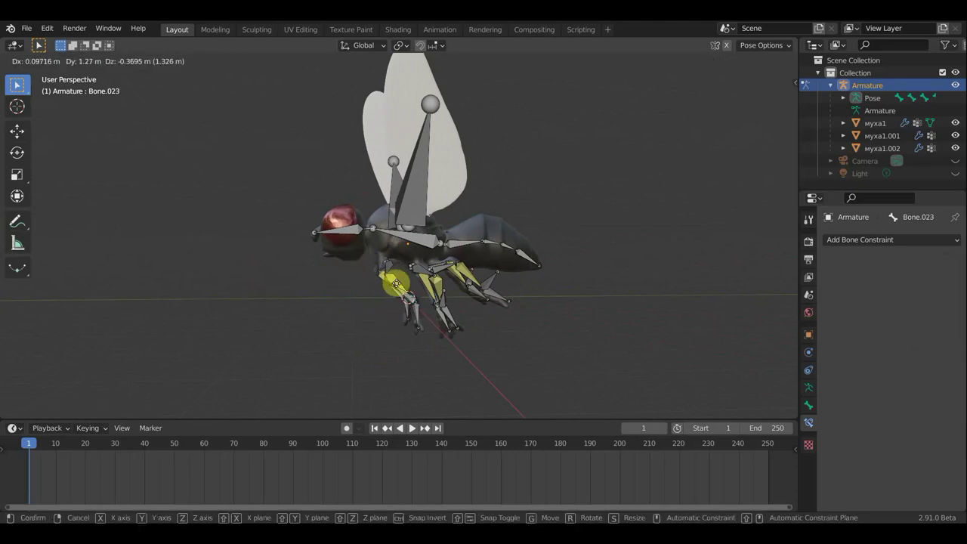
click(396, 277)
mouse_move(396, 277)
middle_down()
mouse_move(541, 295)
mouse_move(557, 287)
mouse_move(547, 296)
middle_up()
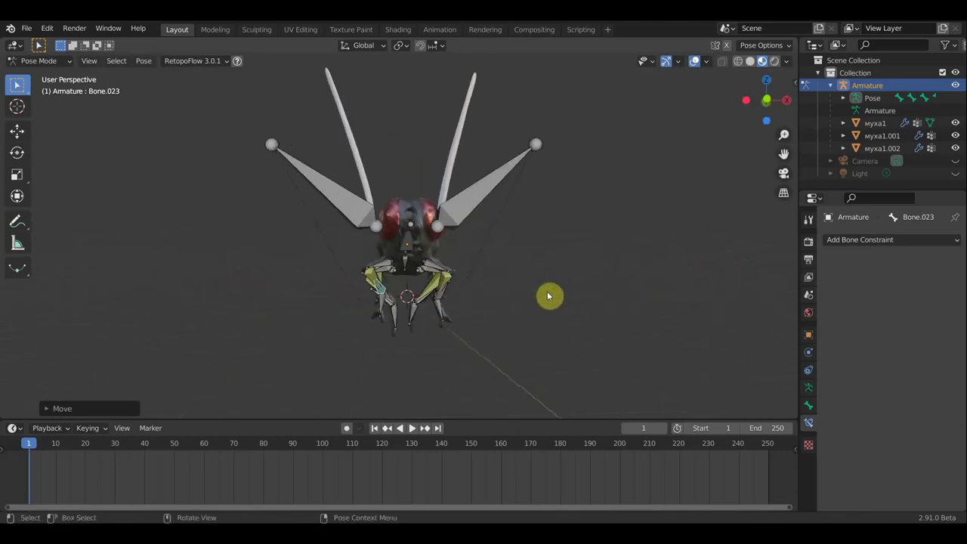
Step: Hide the overlays to check the mesh from a three-quarter view, then show them again
click(695, 63)
mouse_move(654, 198)
middle_down()
mouse_move(580, 222)
mouse_move(518, 226)
mouse_move(507, 216)
mouse_move(532, 208)
mouse_move(574, 170)
middle_up()
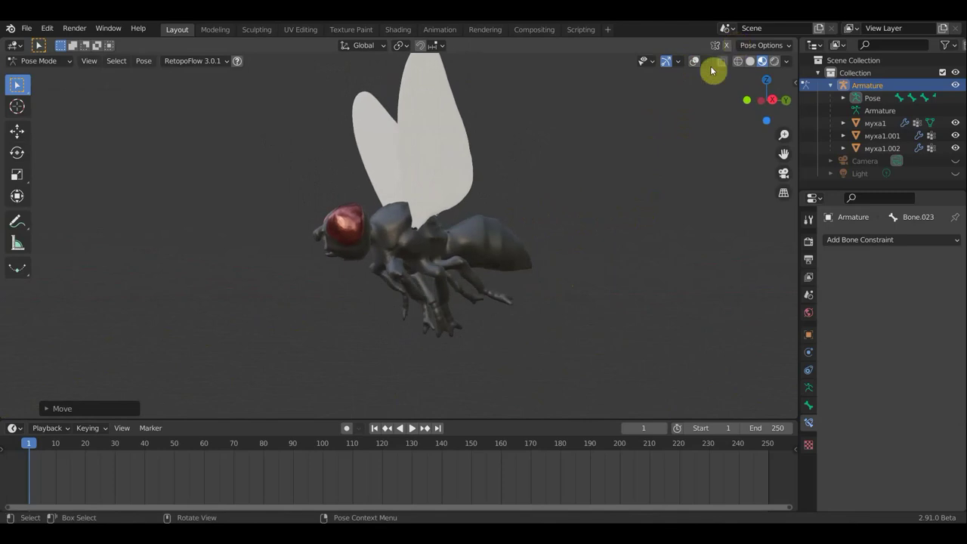
click(695, 63)
middle_drag(383, 230, 377, 222)
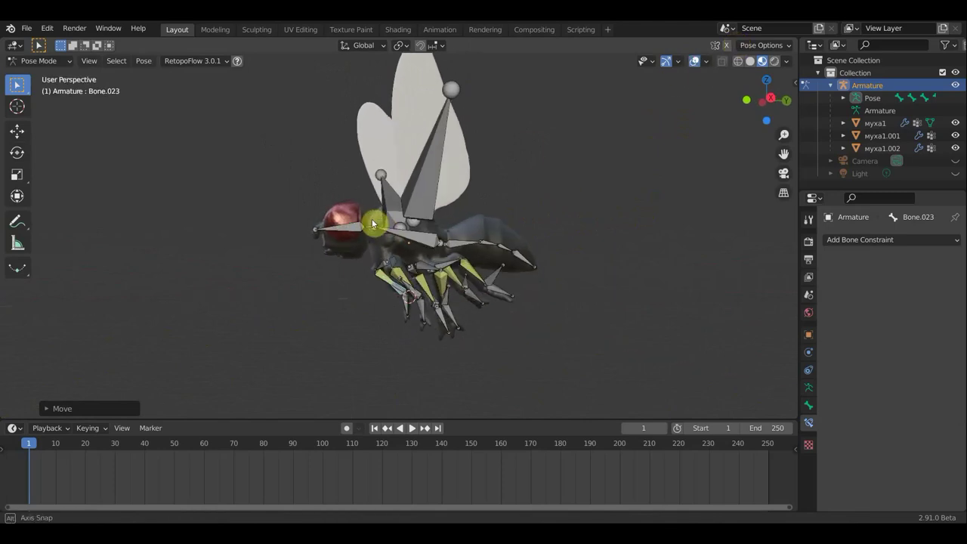
Step: Rotate head bone Bone.006 to angle it downward, then view the fly from the front
click(340, 227)
mouse_move(594, 272)
middle_down()
mouse_move(578, 270)
mouse_move(588, 272)
middle_up()
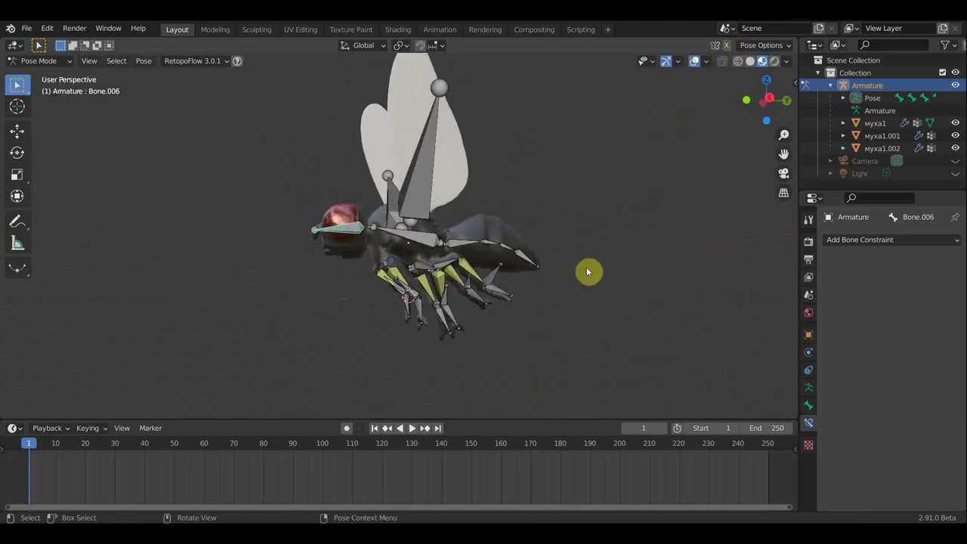
key(r)
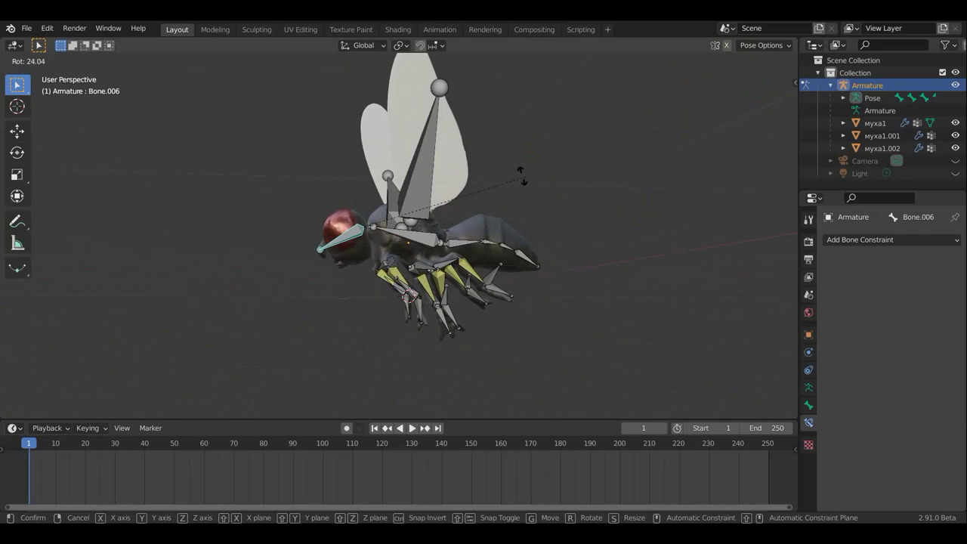
click(493, 149)
middle_drag(532, 205, 641, 231)
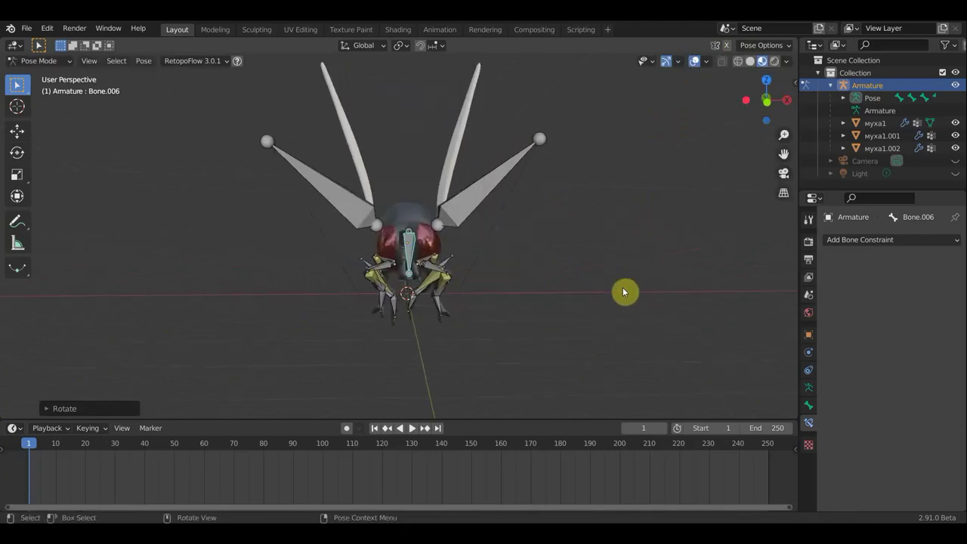
Step: In front orthographic view, rotate the left wing bone Bone.032 down
key(KP_1)
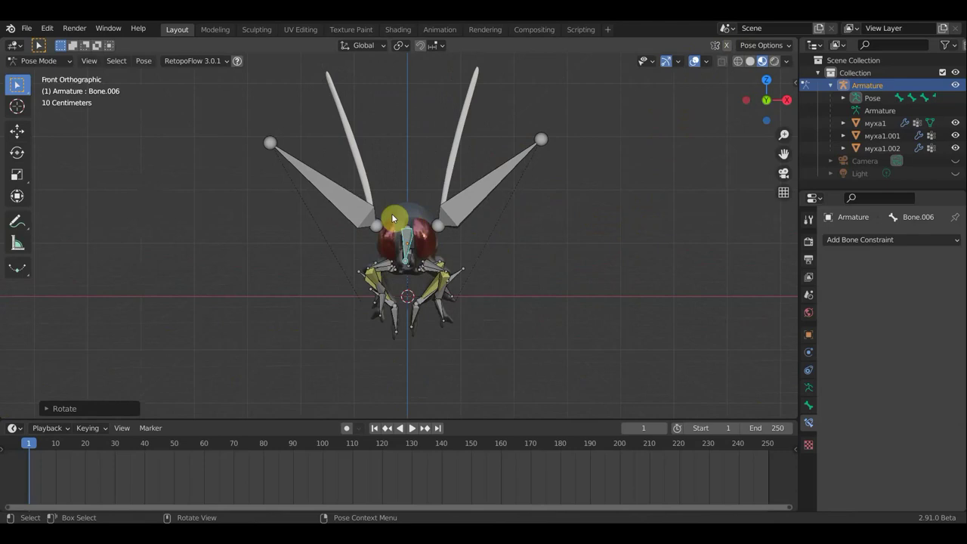
click(348, 210)
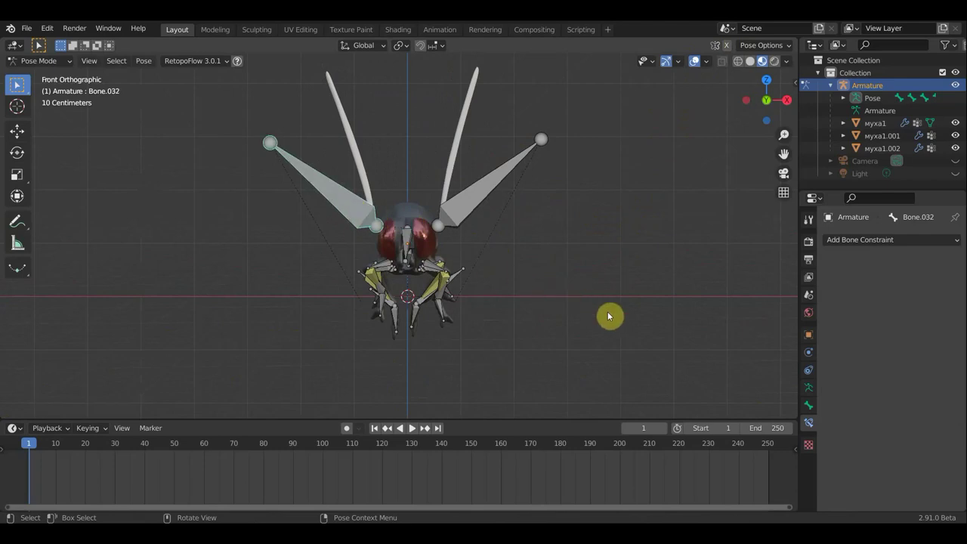
key(r)
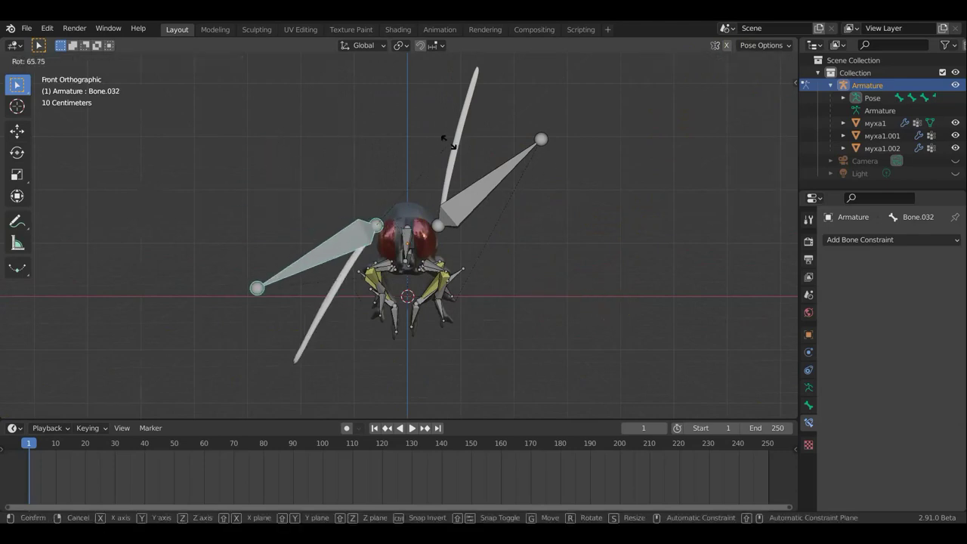
click(450, 144)
Step: Rotate the right wing bone Bone.019 down about 64.6°, then select all bones for keying
click(541, 231)
key(r)
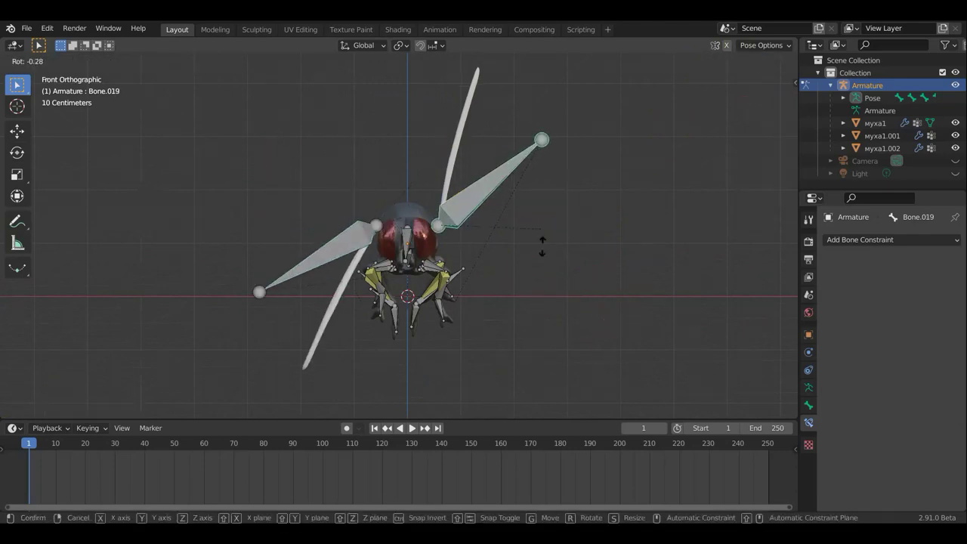
click(479, 325)
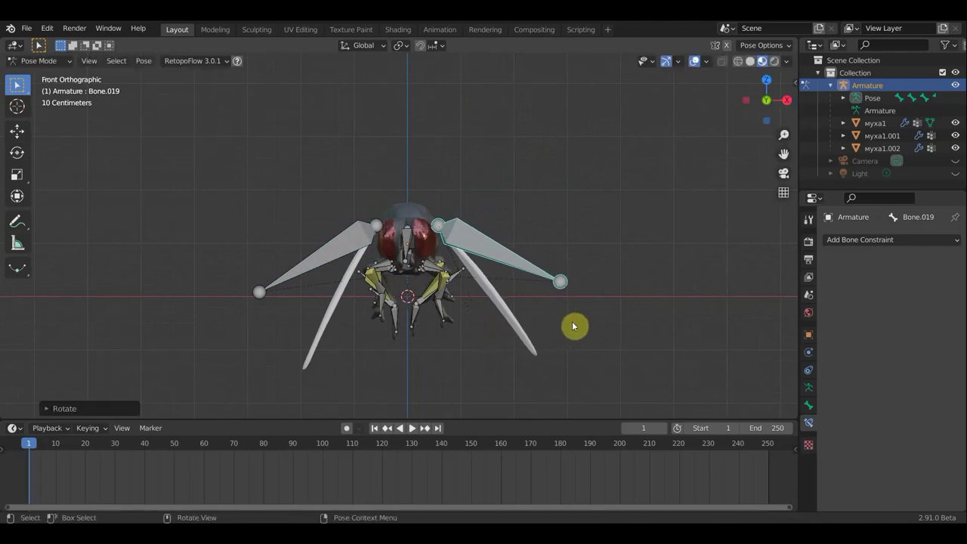
key(r)
click(568, 327)
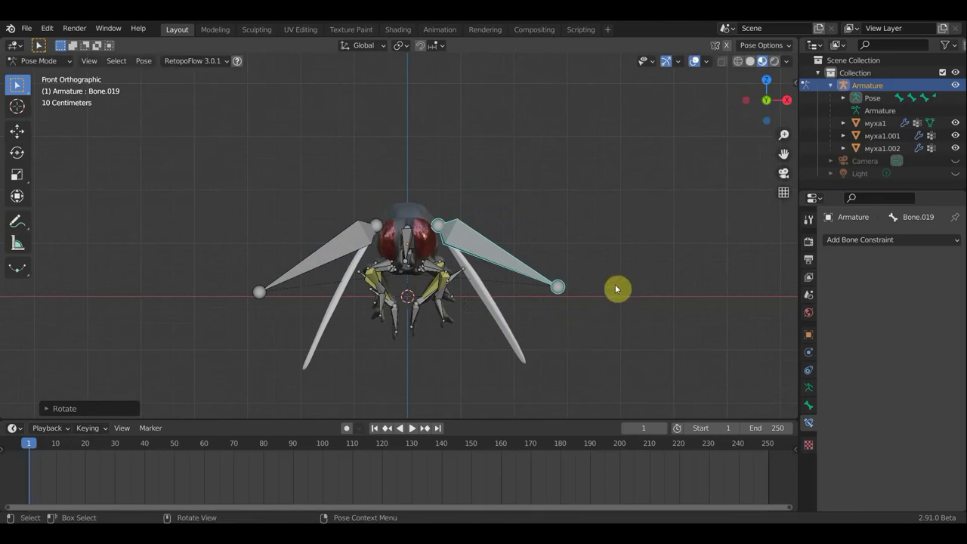
key(a)
key(i)
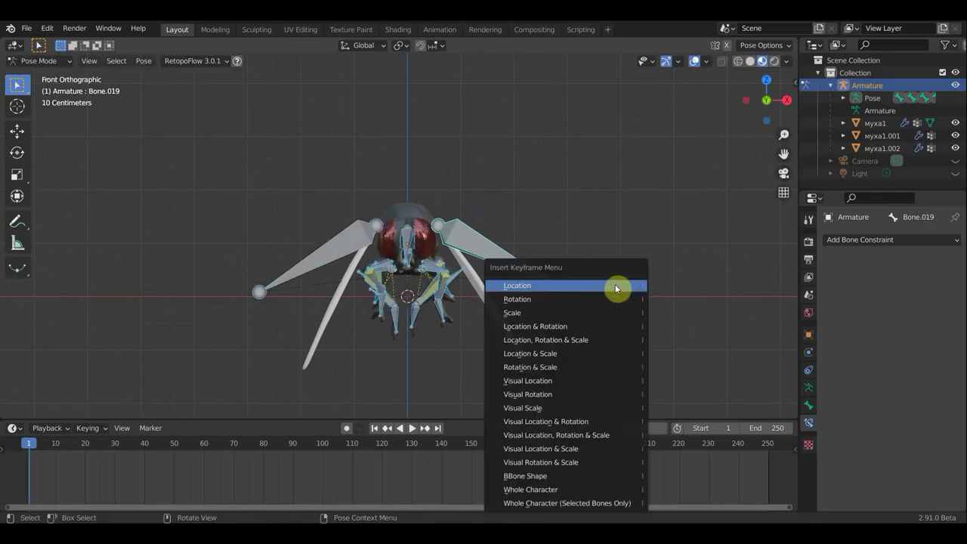
mouse_move(518, 299)
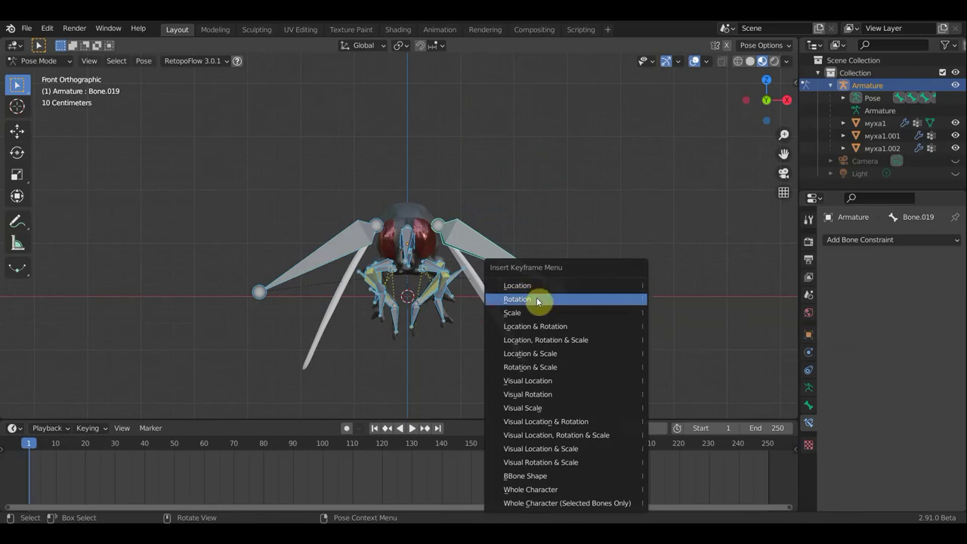
Step: Insert a Rotation keyframe for all bones at frame 1, then set the playhead to frame 5
click(554, 332)
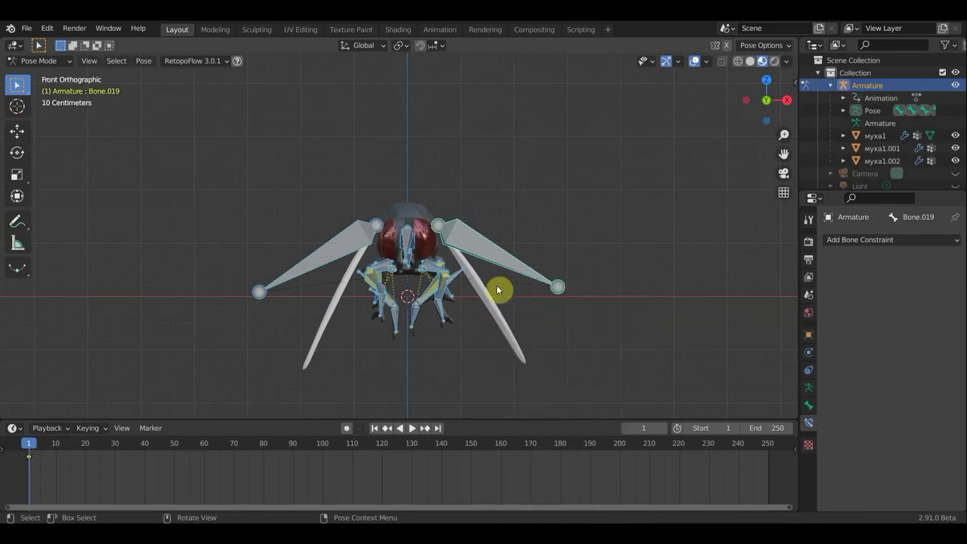
scroll(30, 476, up, 3)
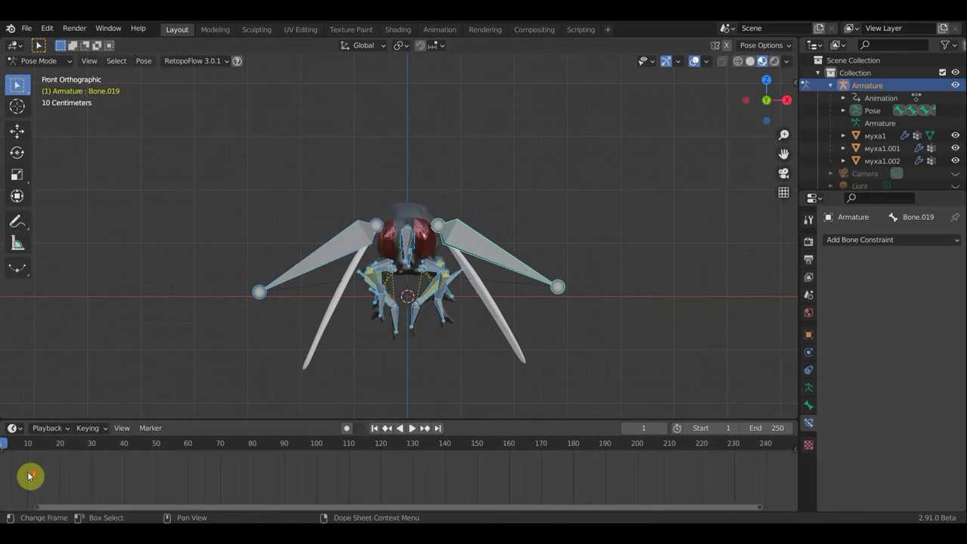
scroll(30, 476, up, 2)
scroll(38, 473, up, 2)
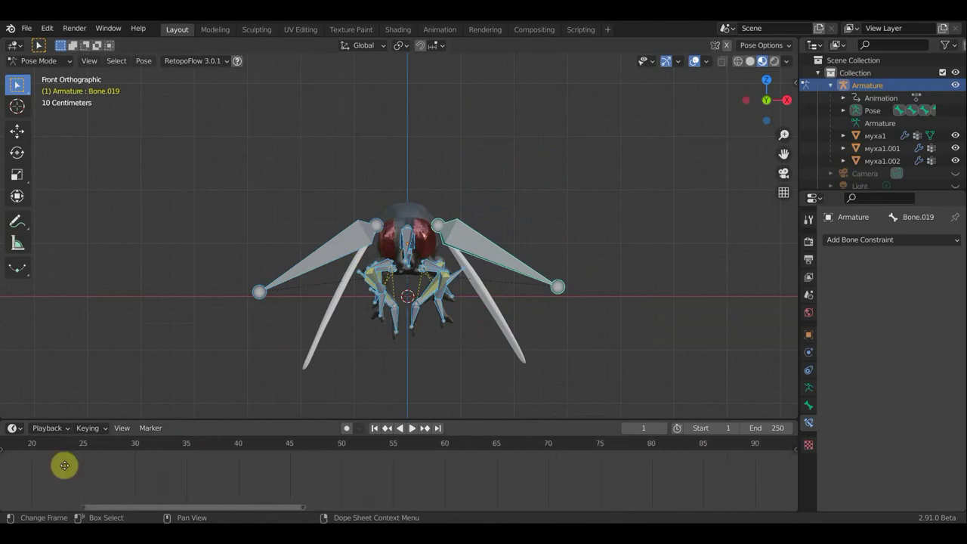
middle_drag(65, 464, 317, 471)
scroll(136, 470, up, 1)
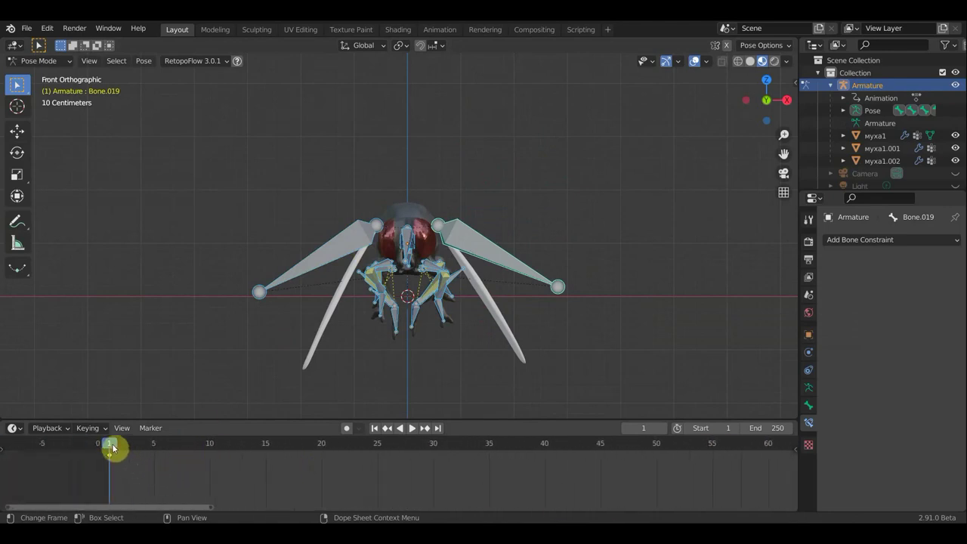
drag(112, 448, 155, 451)
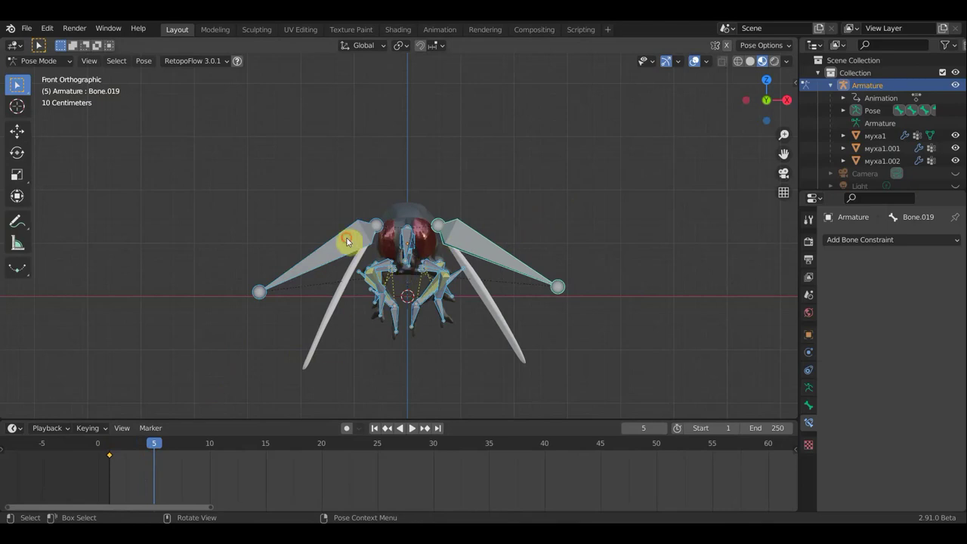
Step: Rotate wing bones Bone.032 and Bone.019 upward into a raised V
click(370, 241)
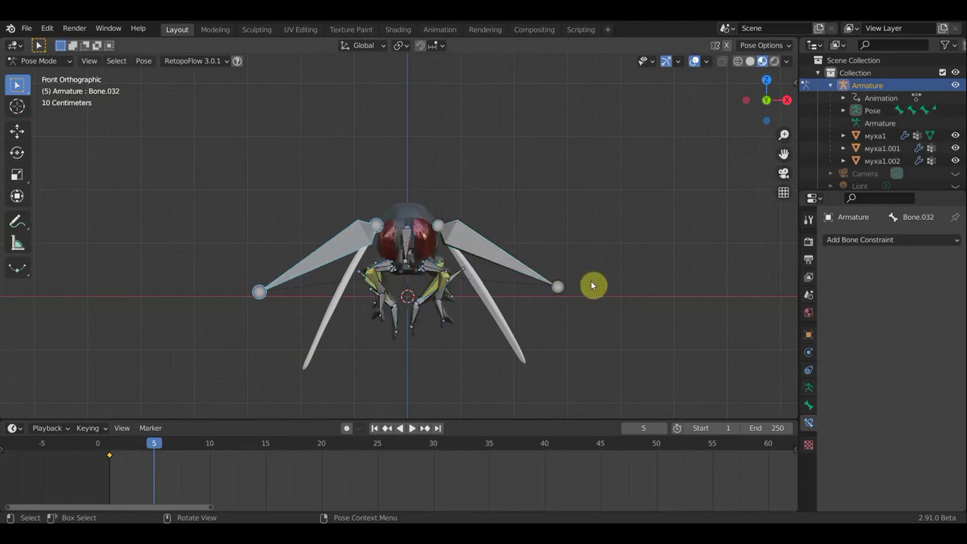
key(r)
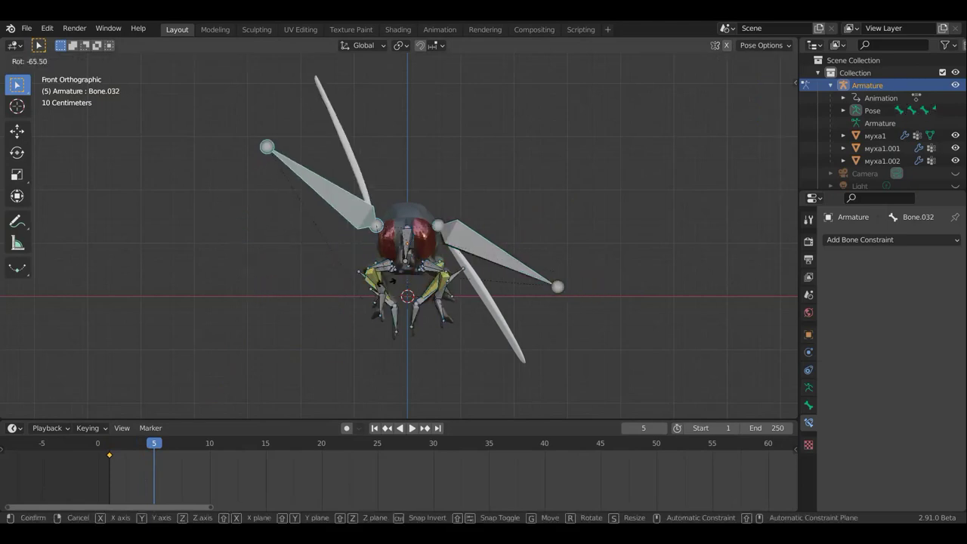
click(451, 249)
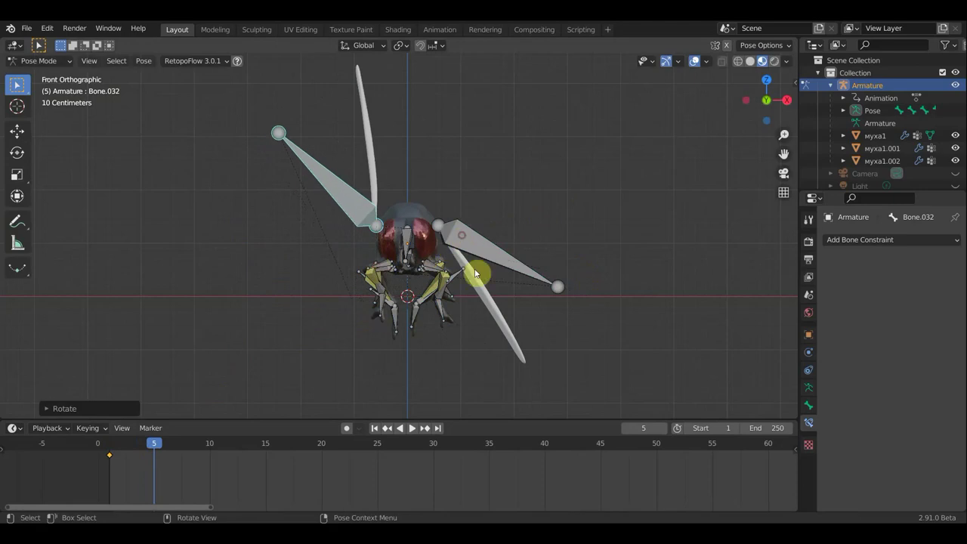
click(475, 274)
key(r)
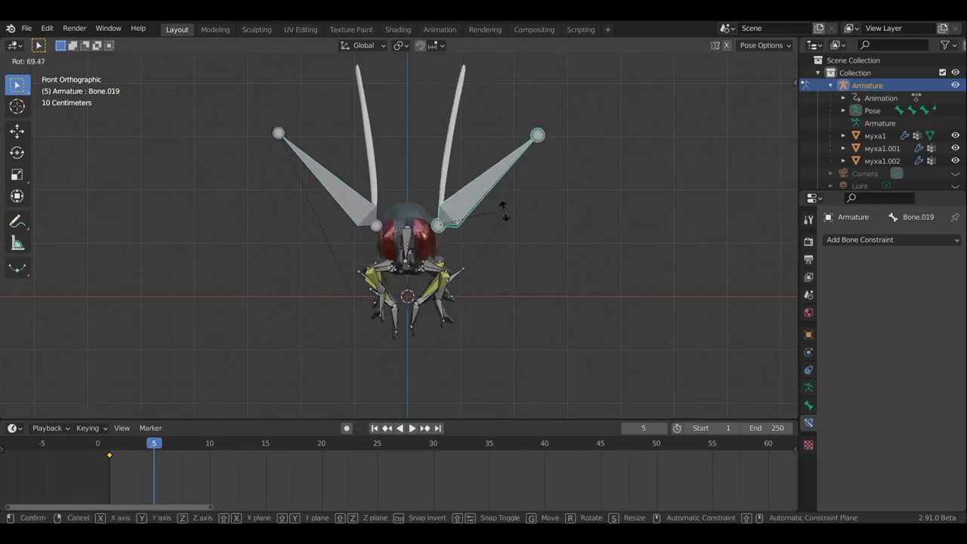
click(506, 217)
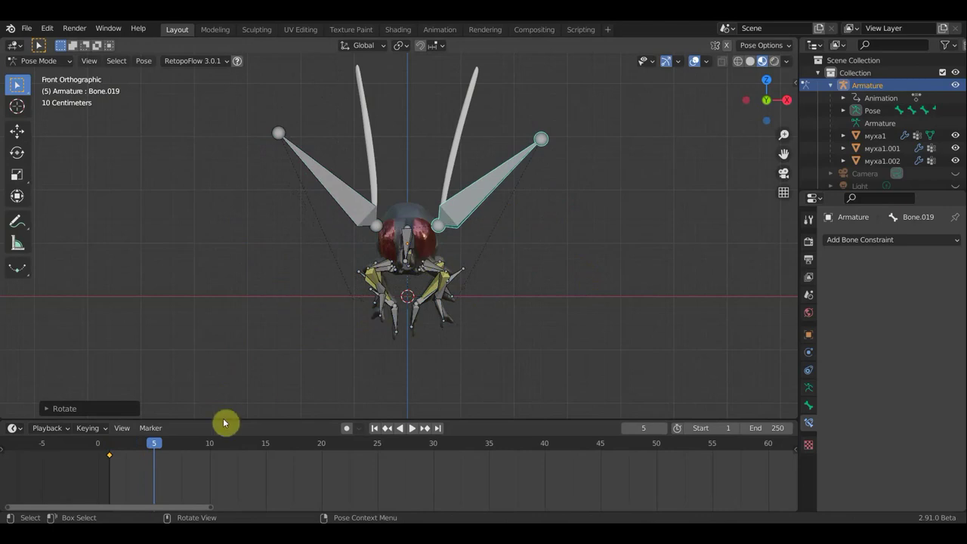
Step: Select all bones and insert a pose keyframe at frame 5
key(a)
key(i)
click(259, 325)
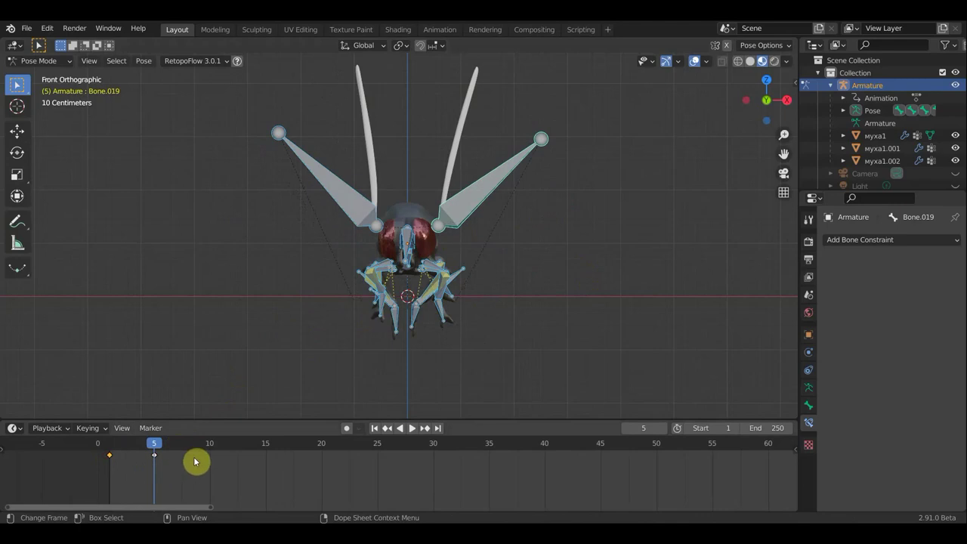
Step: Duplicate the frame 1 keyframe onto frame 10 and set the end frame to 10
key(shift+d)
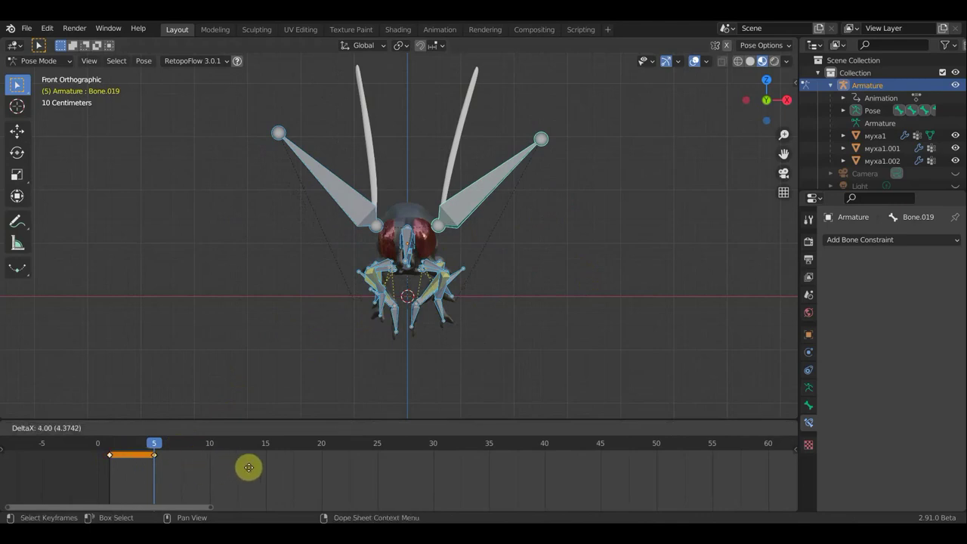
click(297, 471)
text(10)
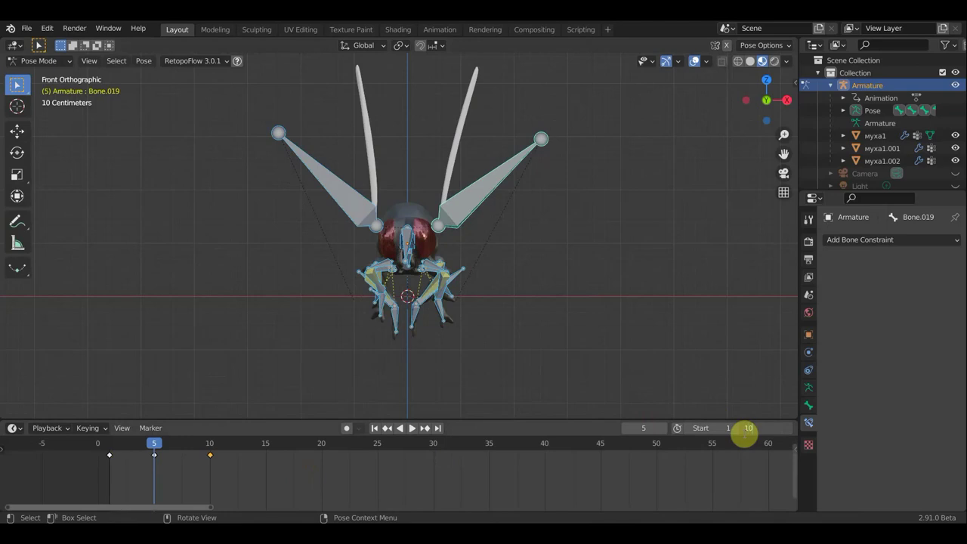
key(Return)
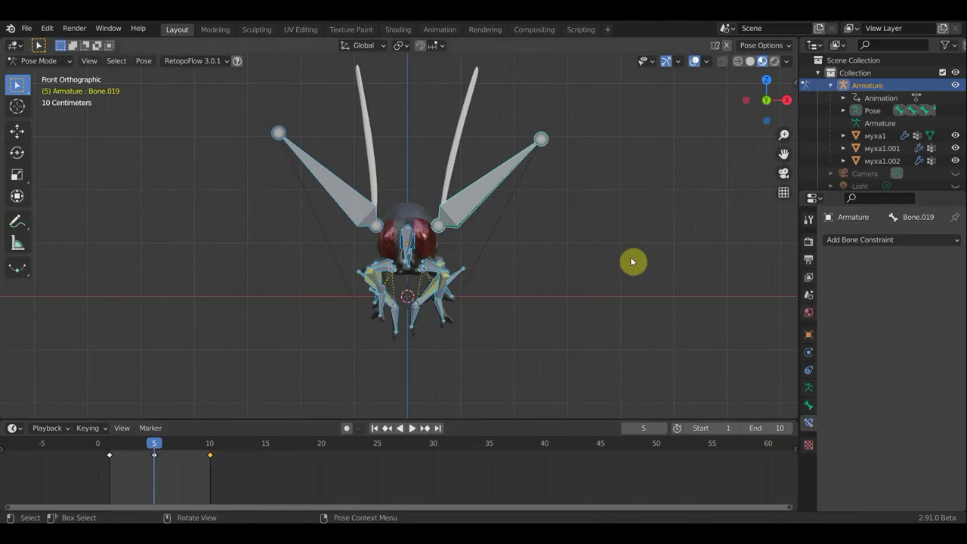
mouse_move(632, 260)
middle_down()
mouse_move(559, 294)
mouse_move(669, 136)
middle_up()
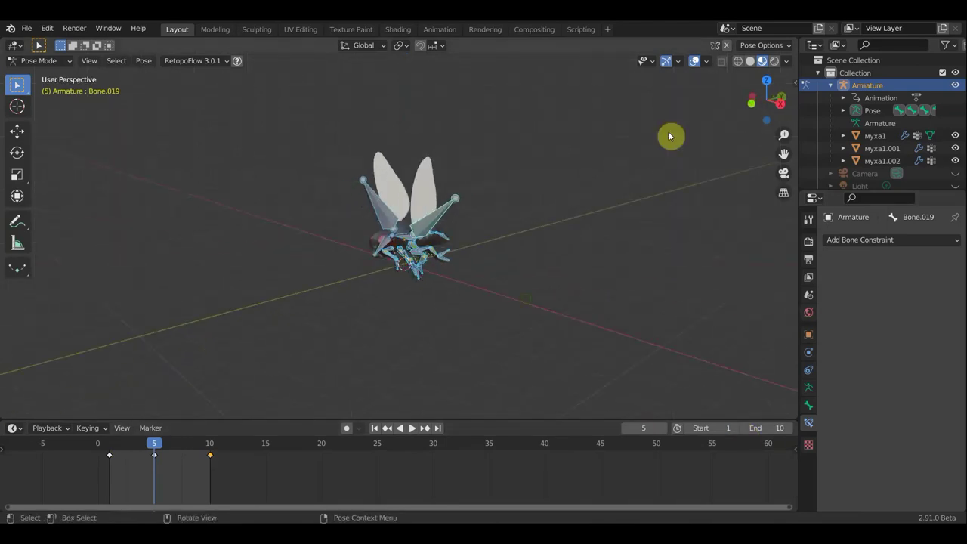
Step: Play the wing-flap animation with overlays hidden, then stop playback
click(700, 61)
key(space)
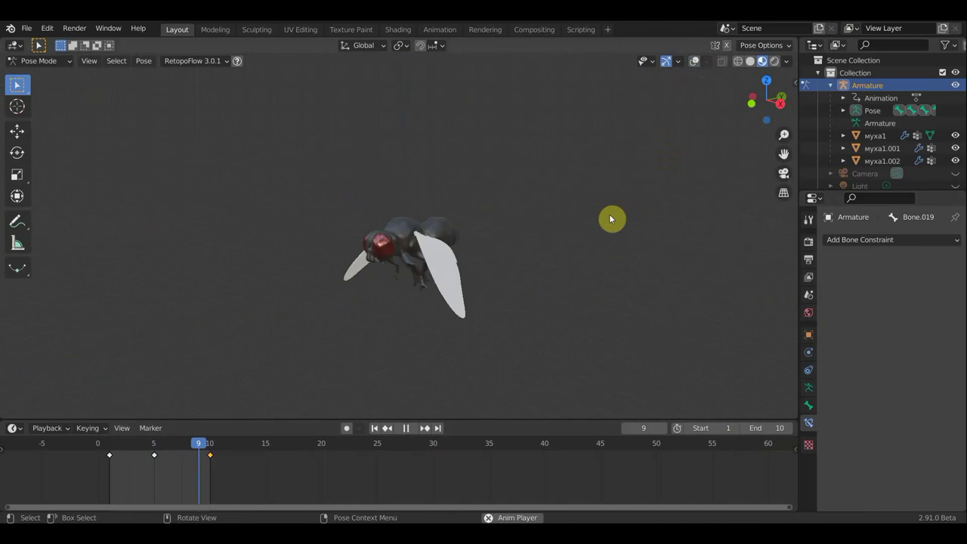
mouse_move(650, 208)
middle_down()
mouse_move(693, 194)
mouse_move(597, 229)
mouse_move(630, 254)
mouse_move(404, 393)
mouse_move(484, 355)
mouse_move(719, 205)
middle_up()
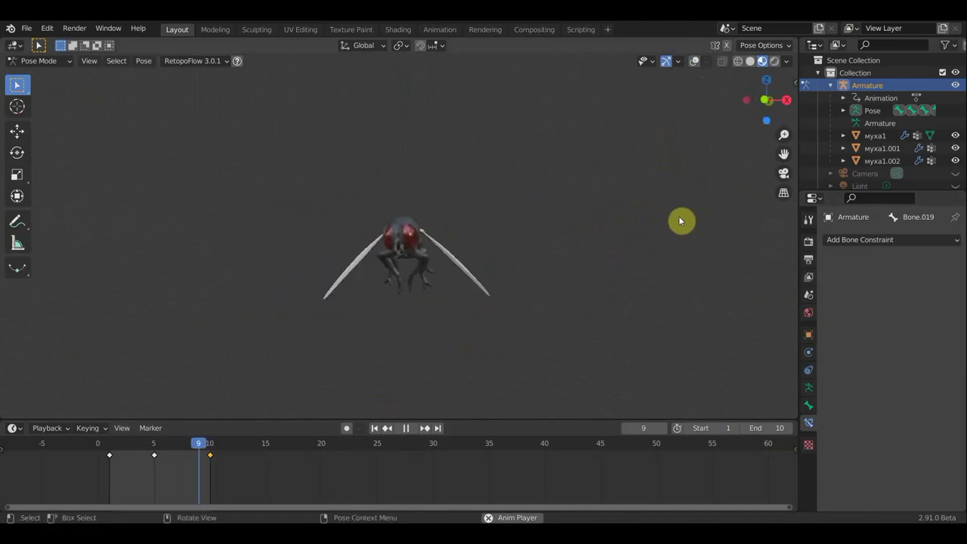
click(406, 429)
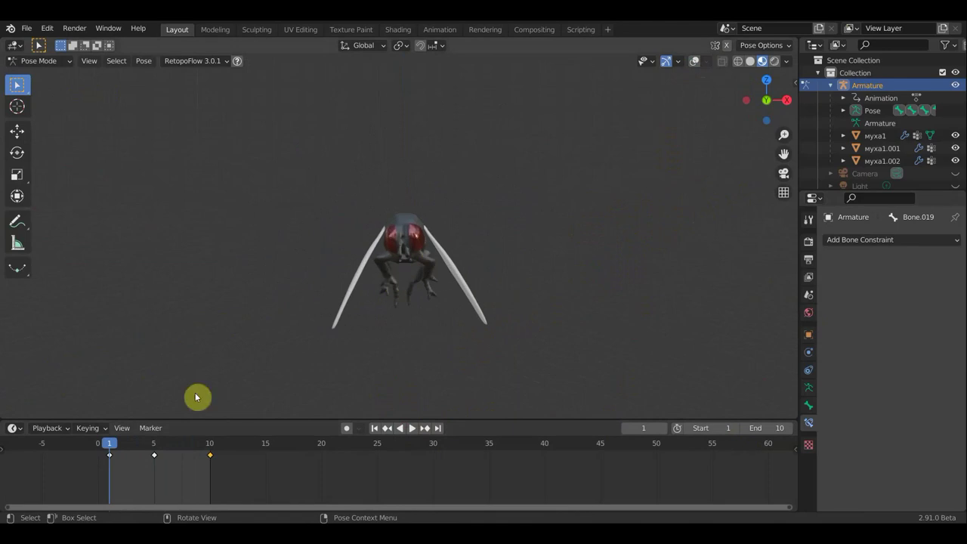
Step: Jump to frame 5 and switch the armature to Object Mode
click(155, 443)
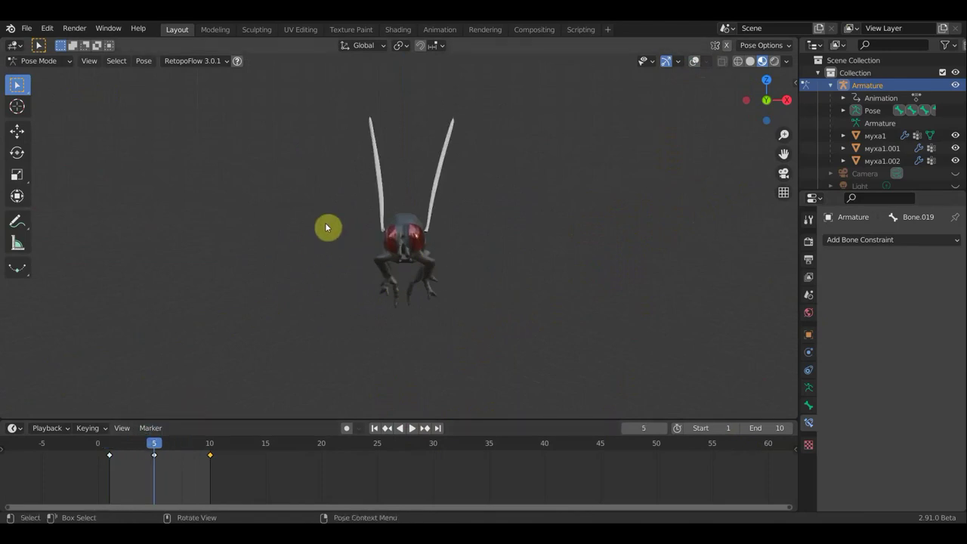
click(43, 62)
click(48, 77)
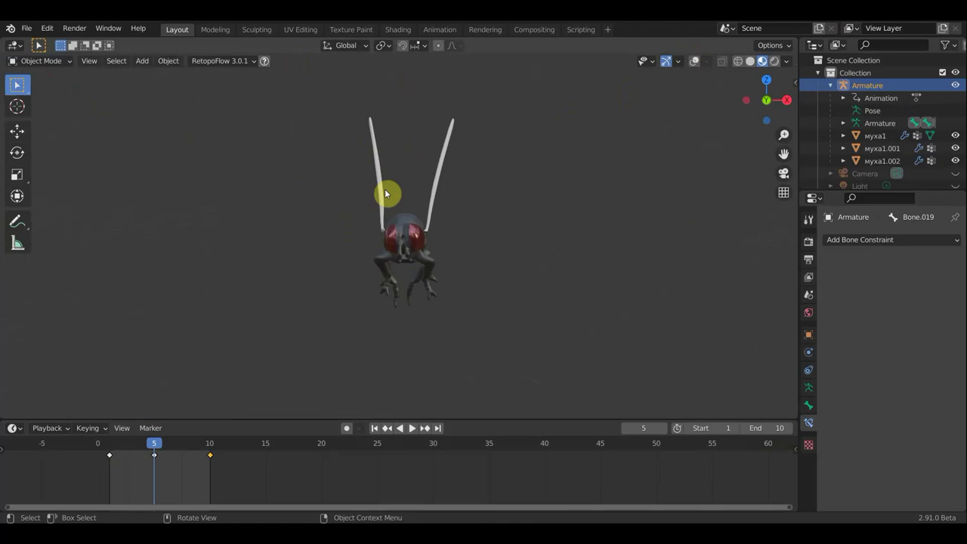
Step: Turn overlays back on and enable Axes display in the armature's Viewport Display settings
click(691, 59)
scroll(449, 244, up, 3)
scroll(446, 244, up, 1)
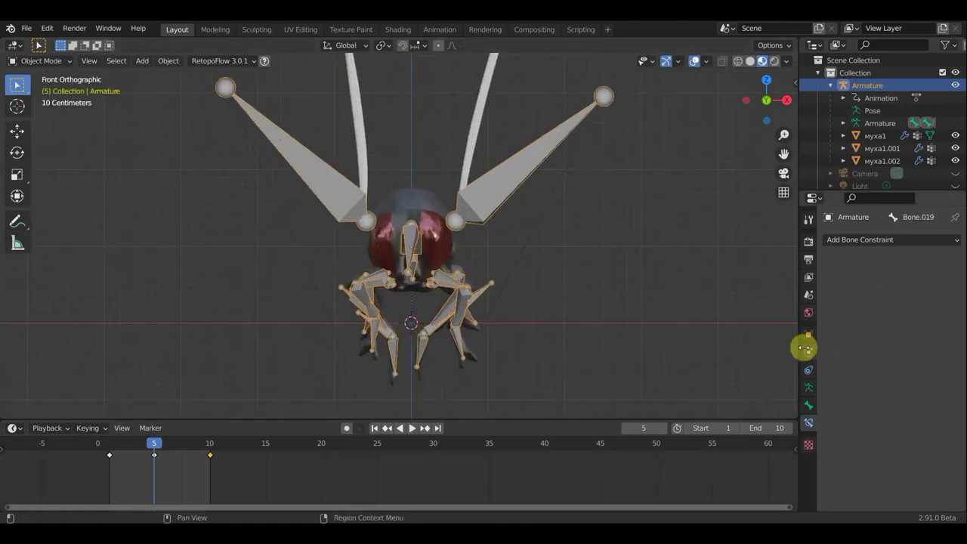
click(809, 387)
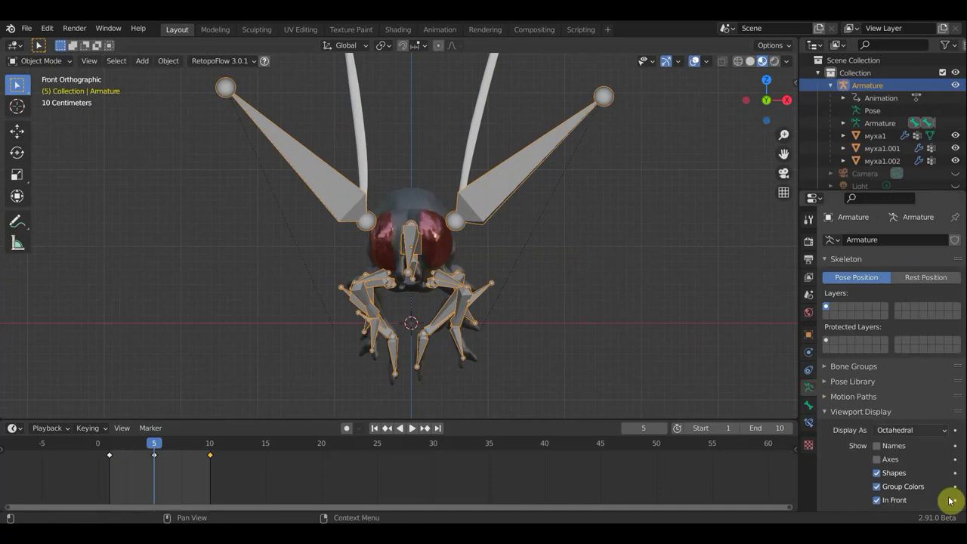
click(878, 458)
Step: Orbit and zoom around the fly rig to inspect the bone axes
mouse_move(659, 336)
middle_down()
mouse_move(703, 160)
mouse_move(658, 209)
middle_up()
middle_drag(501, 171, 529, 154)
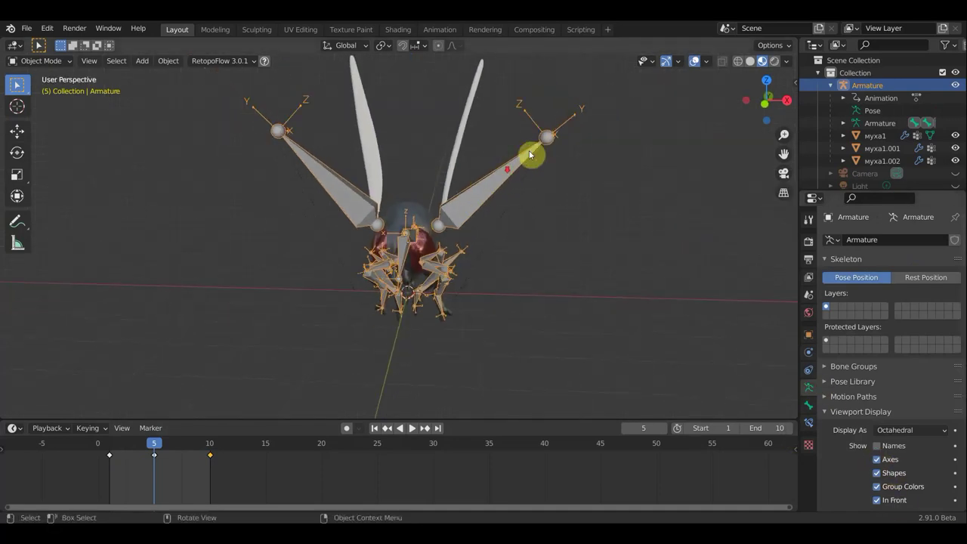
mouse_move(433, 173)
middle_down()
mouse_move(303, 158)
mouse_move(362, 190)
mouse_move(443, 177)
middle_up()
scroll(314, 172, up, 2)
scroll(472, 217, up, 3)
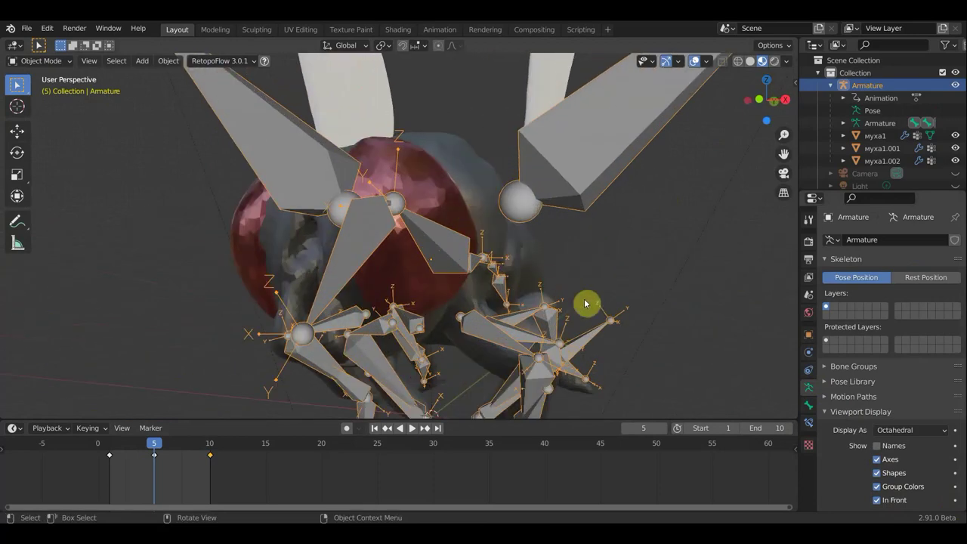
scroll(584, 304, down, 5)
middle_drag(557, 302, 587, 313)
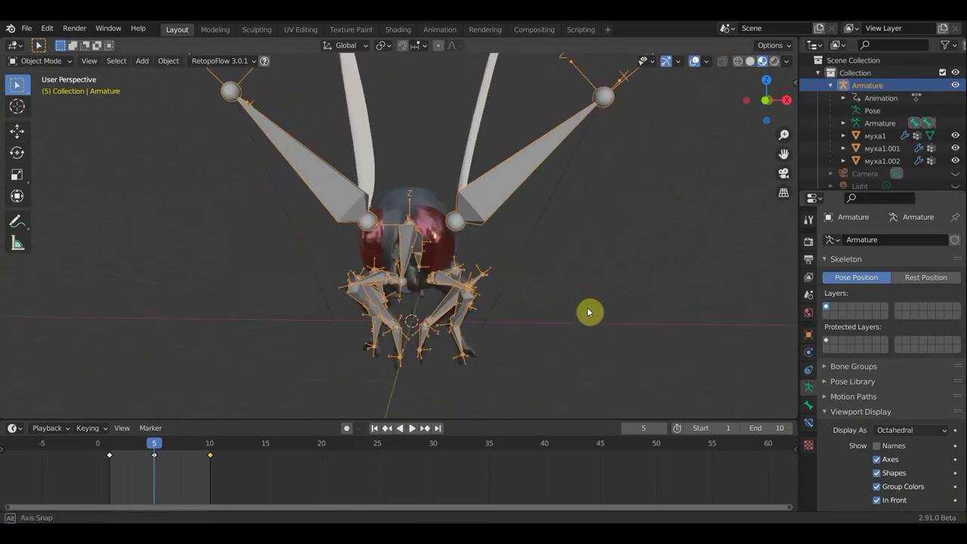
scroll(579, 315, down, 2)
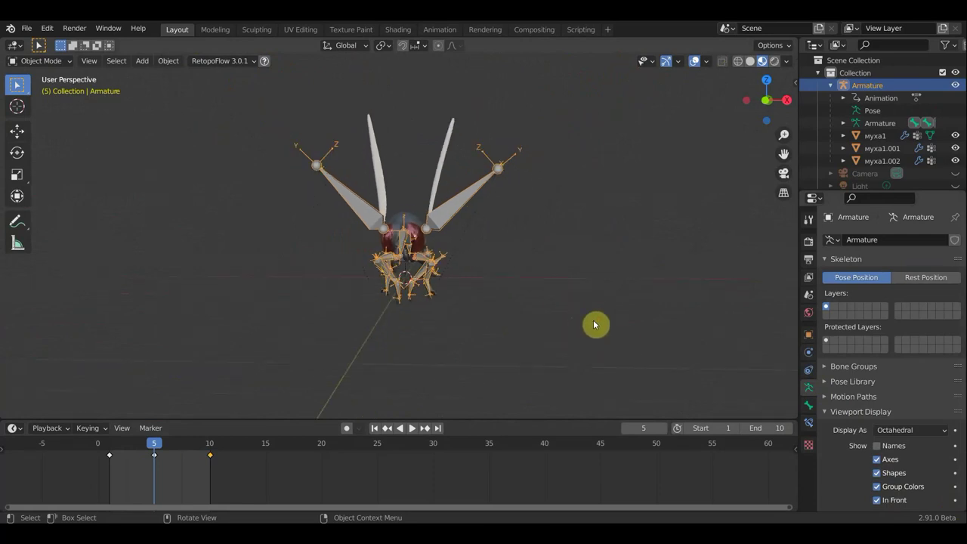
Step: In Edit Mode, recalculate the bone roll to the Global +Z Axis
click(41, 62)
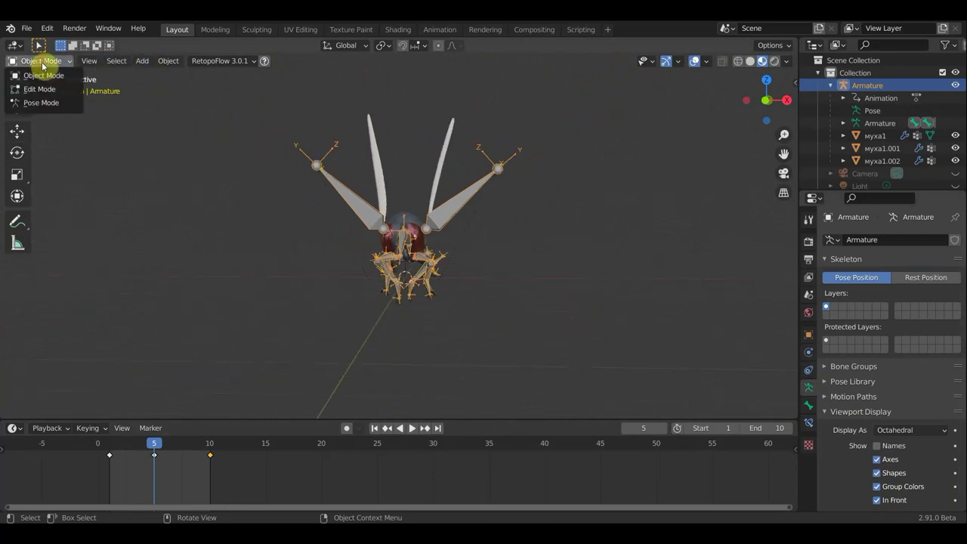
click(53, 90)
click(168, 62)
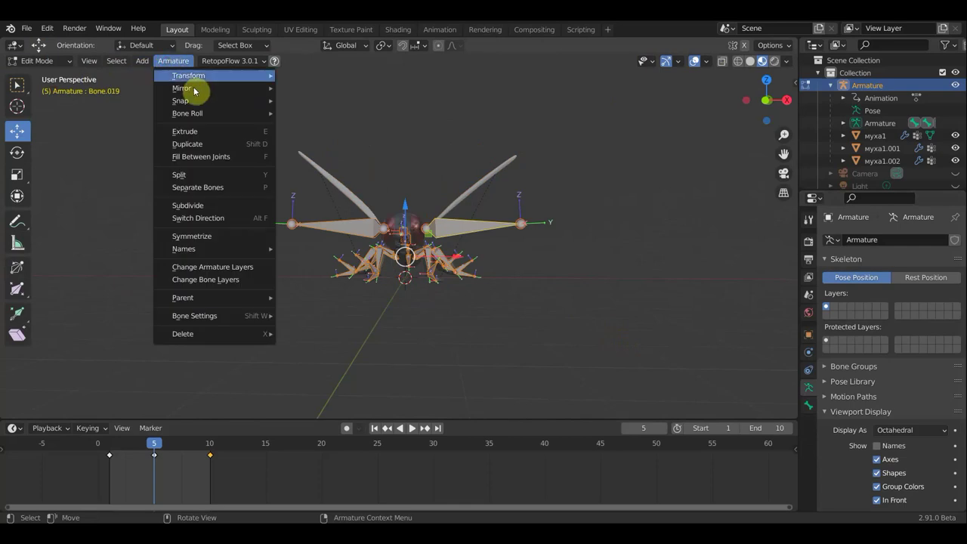
mouse_move(187, 113)
mouse_move(319, 112)
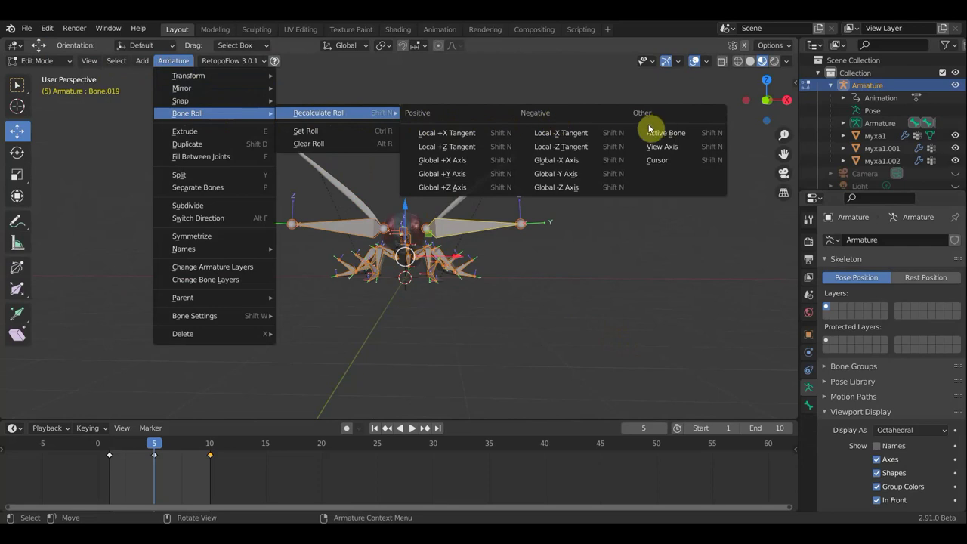
click(439, 188)
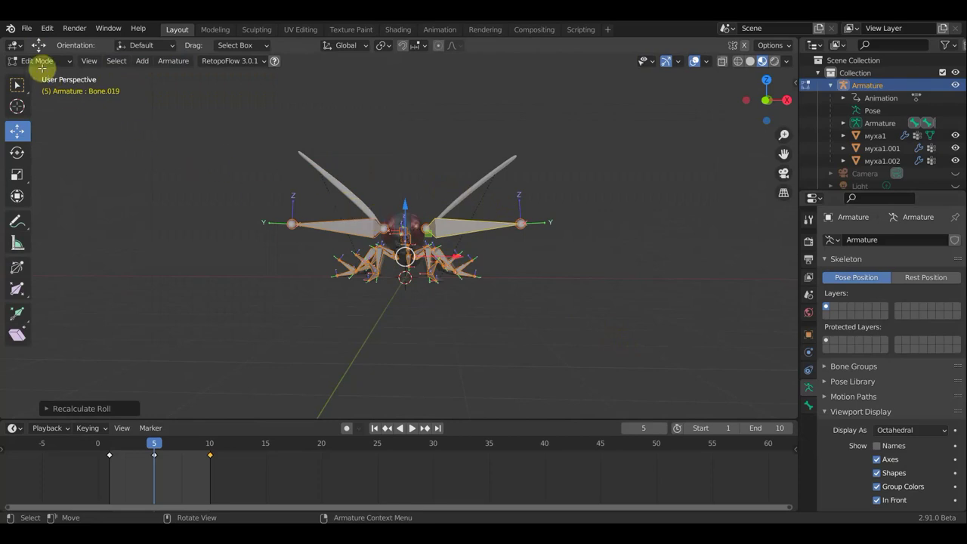
Step: Switch the armature through Object Mode back into Pose Mode
click(40, 62)
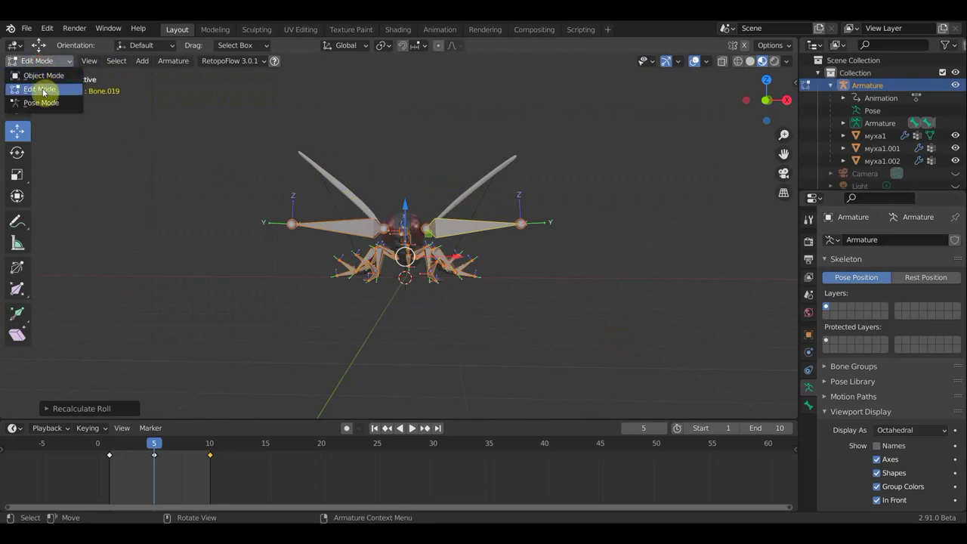
click(45, 76)
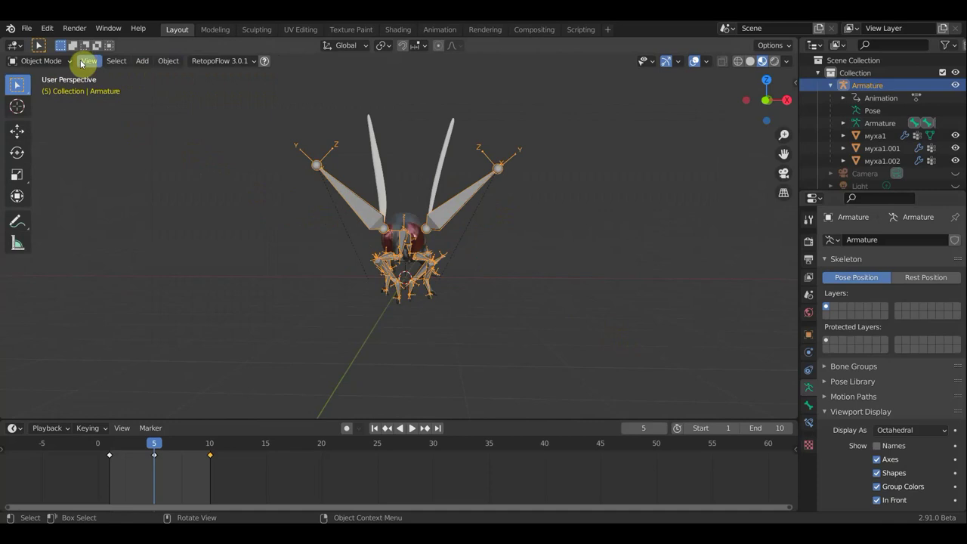
click(49, 64)
click(44, 103)
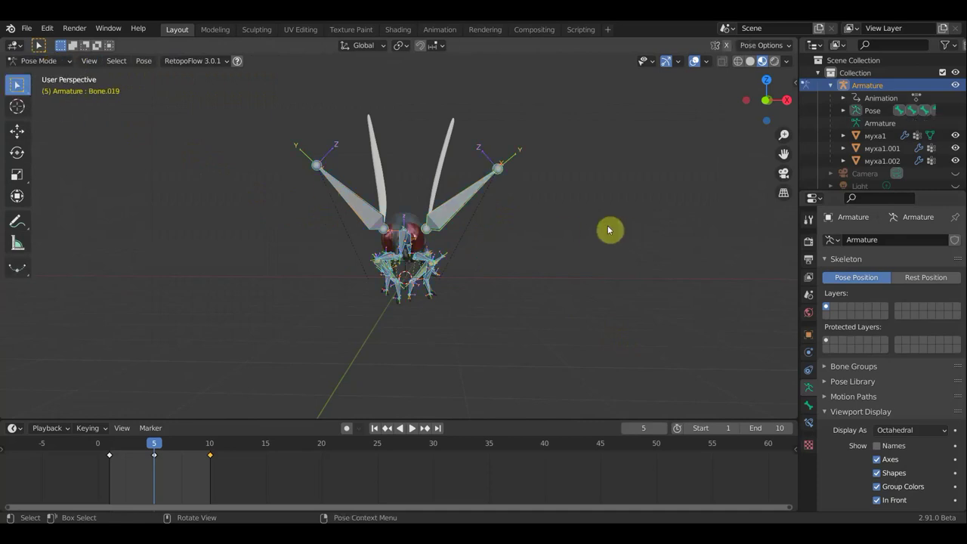
Step: Play the 1–10 wing-flap loop without overlays, viewing it from front, side and above
key(space)
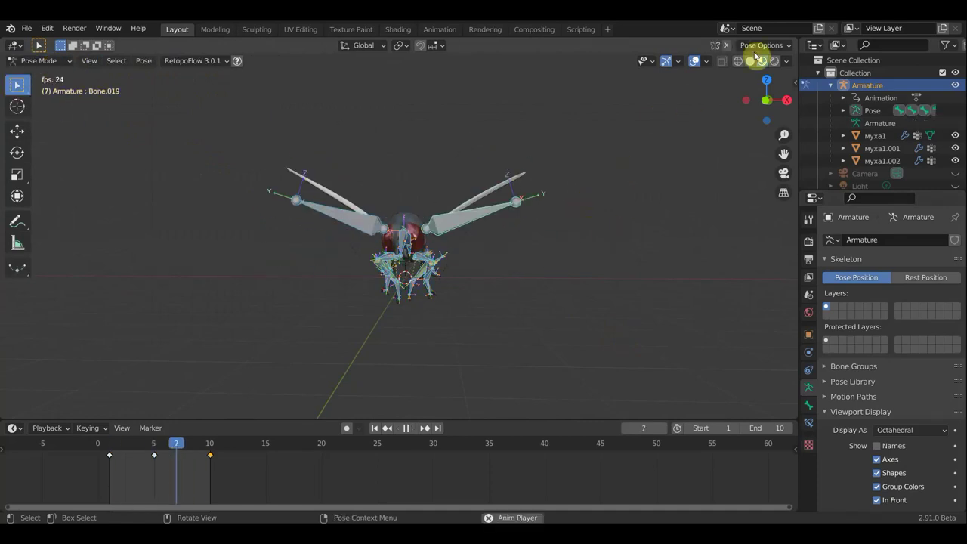
click(695, 62)
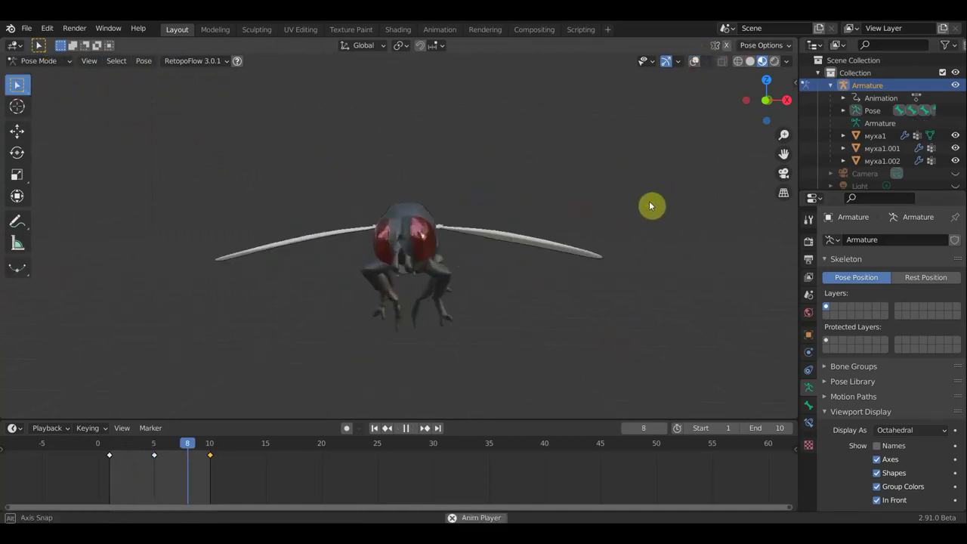
middle_drag(652, 205, 579, 211)
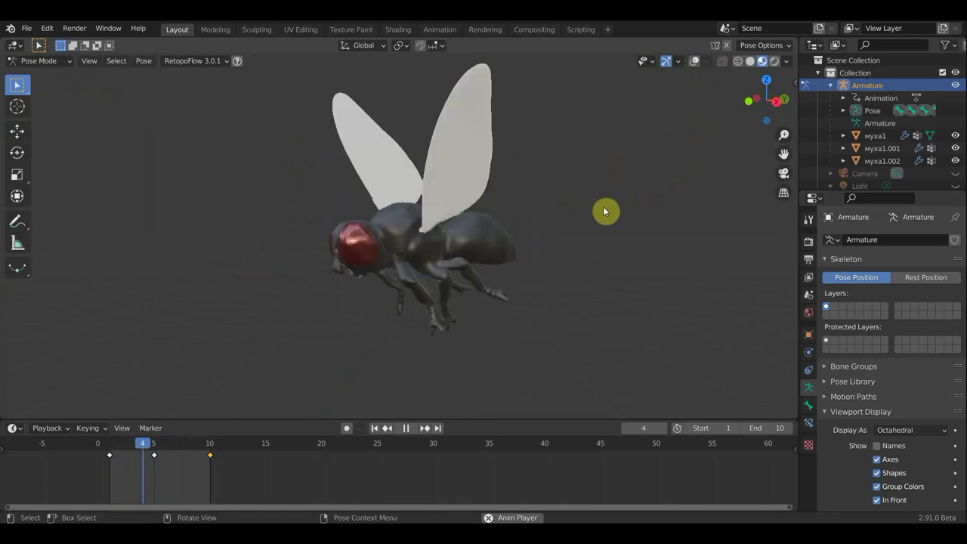
middle_drag(563, 257, 619, 255)
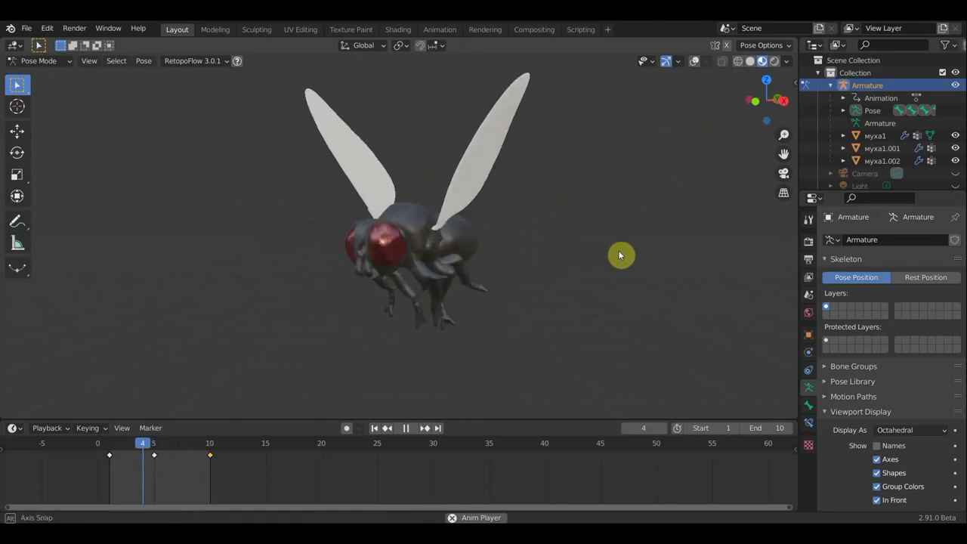
middle_drag(392, 310, 475, 318)
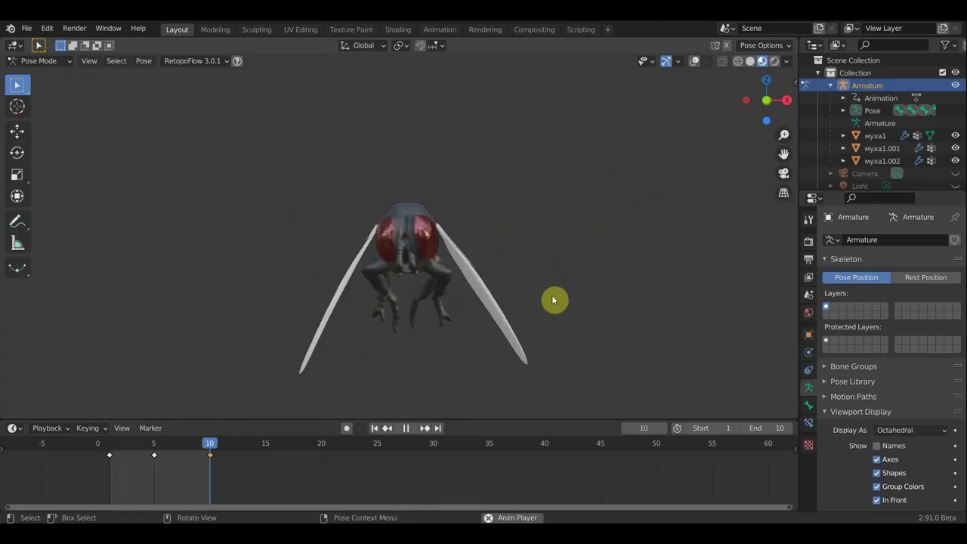
scroll(485, 244, down, 2)
middle_drag(484, 244, 397, 345)
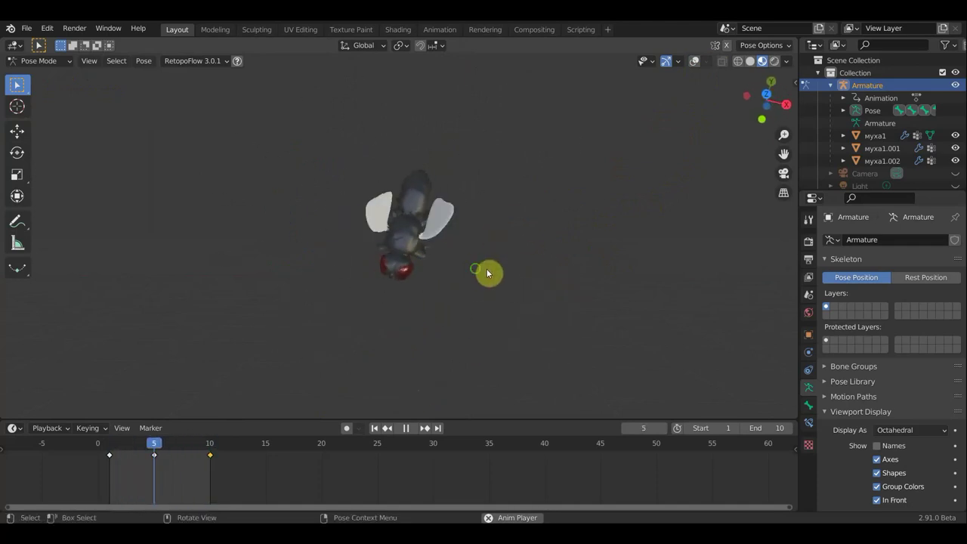
mouse_move(509, 267)
middle_down()
mouse_move(295, 198)
mouse_move(210, 183)
middle_up()
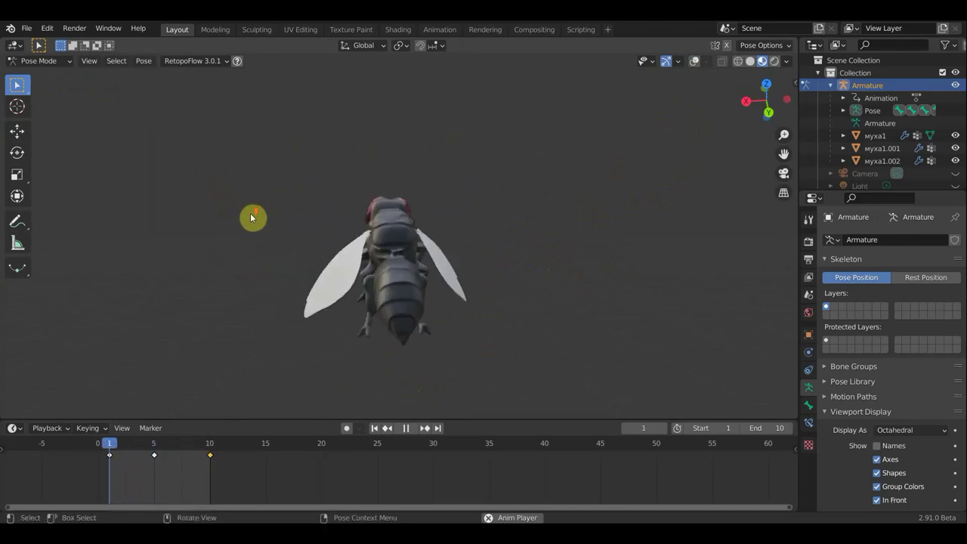
mouse_move(252, 219)
middle_down()
mouse_move(516, 178)
mouse_move(512, 191)
middle_up()
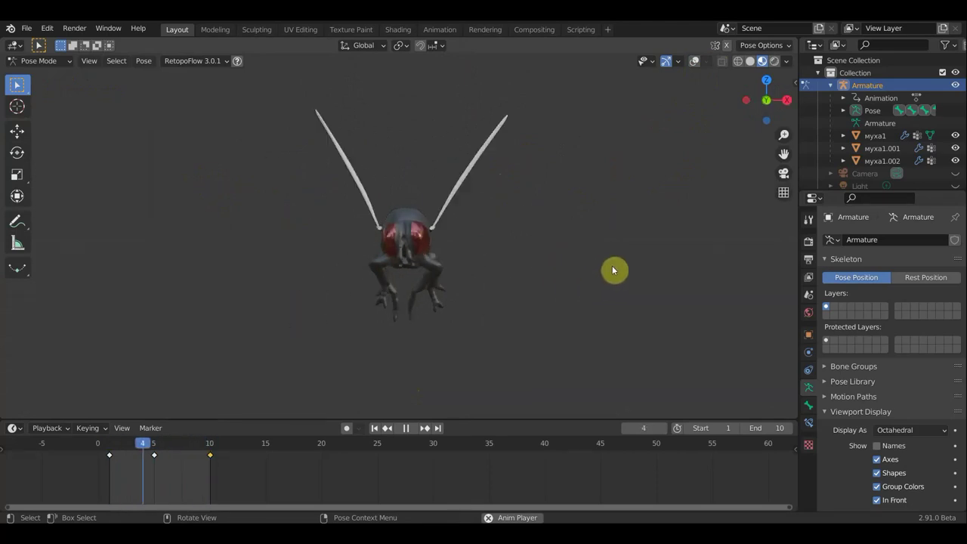
middle_drag(615, 269, 514, 304)
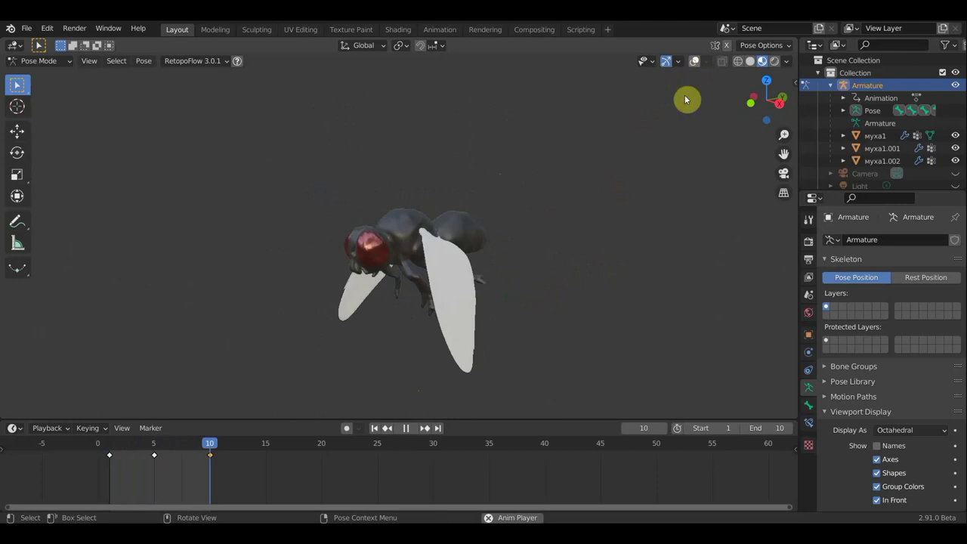